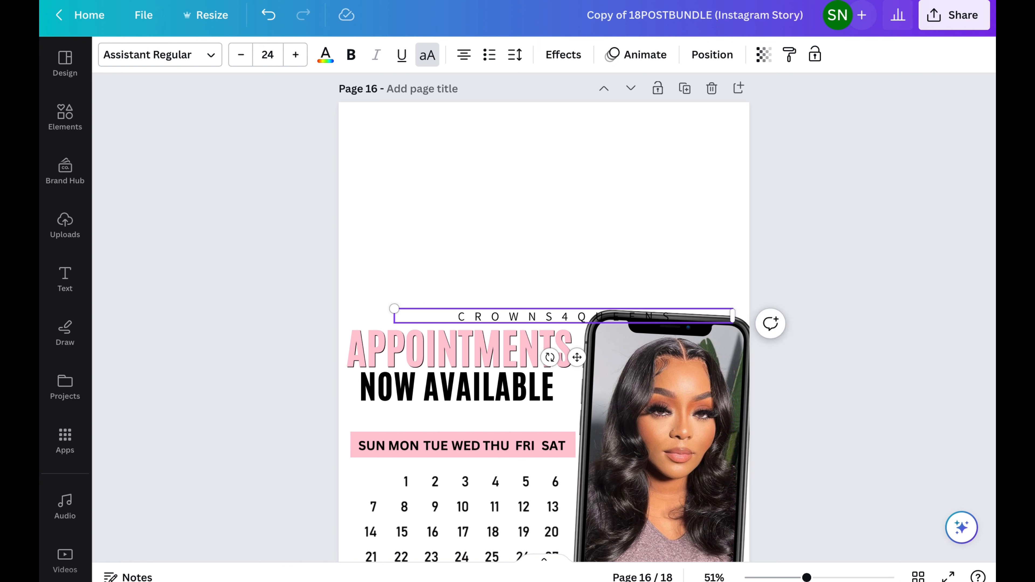
Step: Move the "CROWNS4QUEENS" text on page 16 up into the empty space near the top of the page
{"action": "left_click", "coordinate": [527, 269]}
{"action": "left_click", "coordinate": [534, 316]}
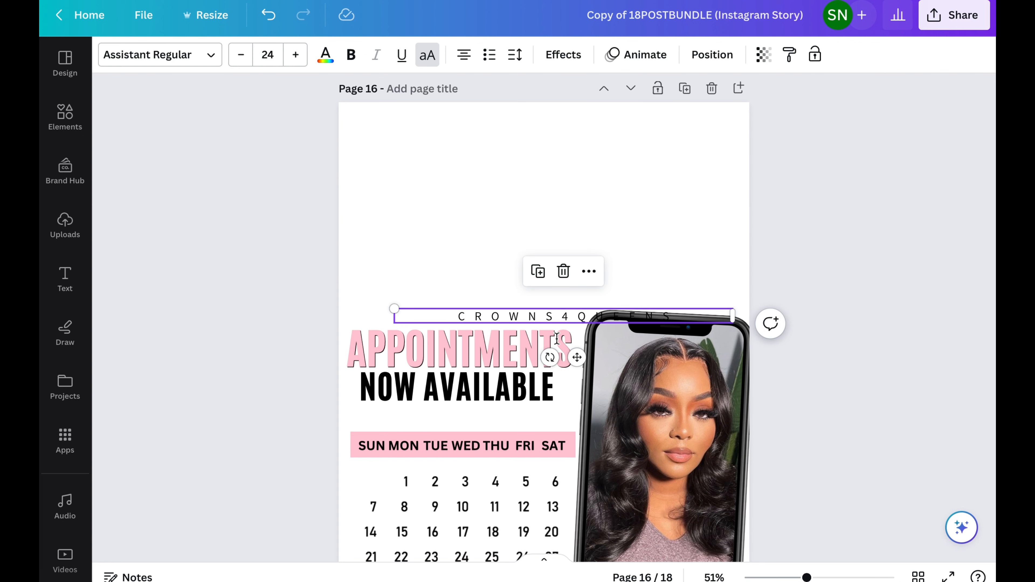
{"action": "left_click_drag", "start_coordinate": [577, 357], "coordinate": [564, 196]}
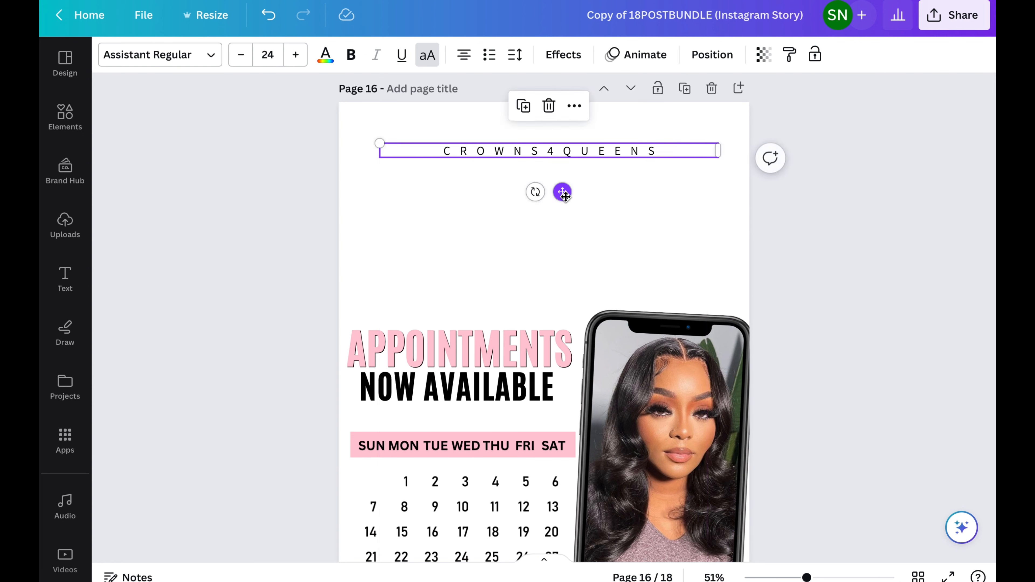
{"action": "scroll", "coordinate": [564, 197], "scroll_direction": "down", "scroll_amount": 2}
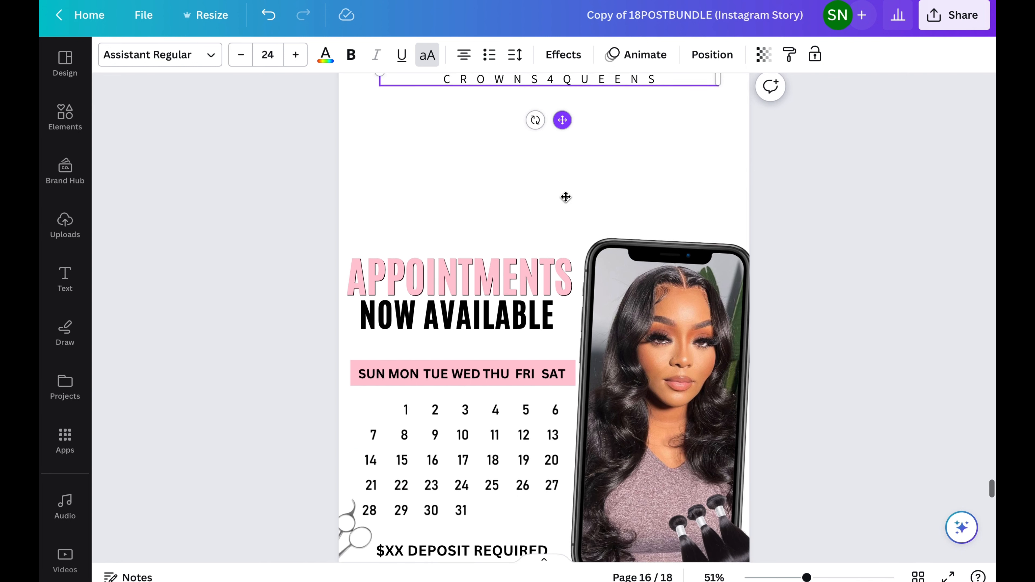
Step: Group the "APPOINTMENTS" and "NOW AVAILABLE" text lines together
{"action": "left_click", "coordinate": [437, 218]}
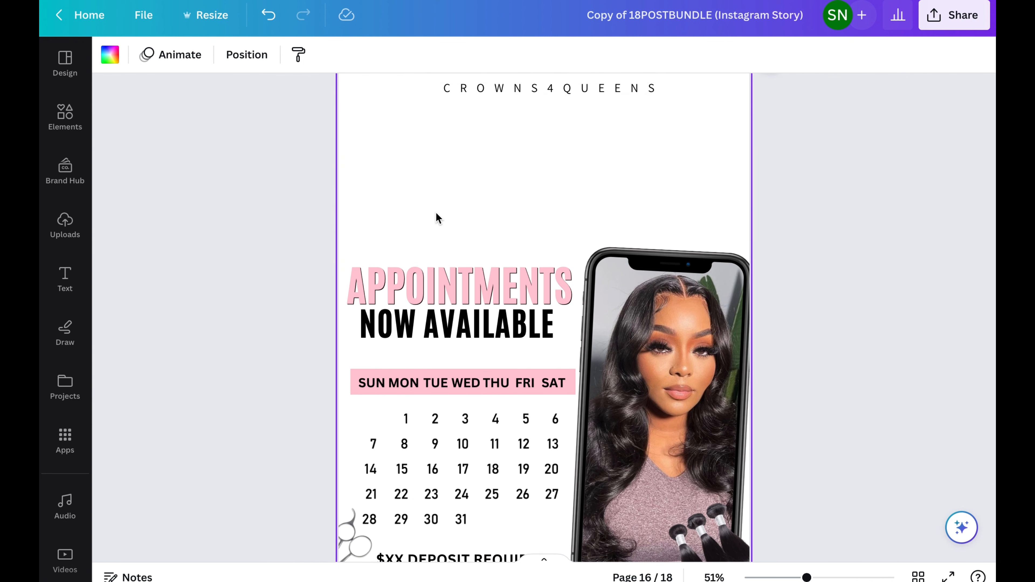
{"action": "left_click_drag", "start_coordinate": [405, 238], "coordinate": [431, 343]}
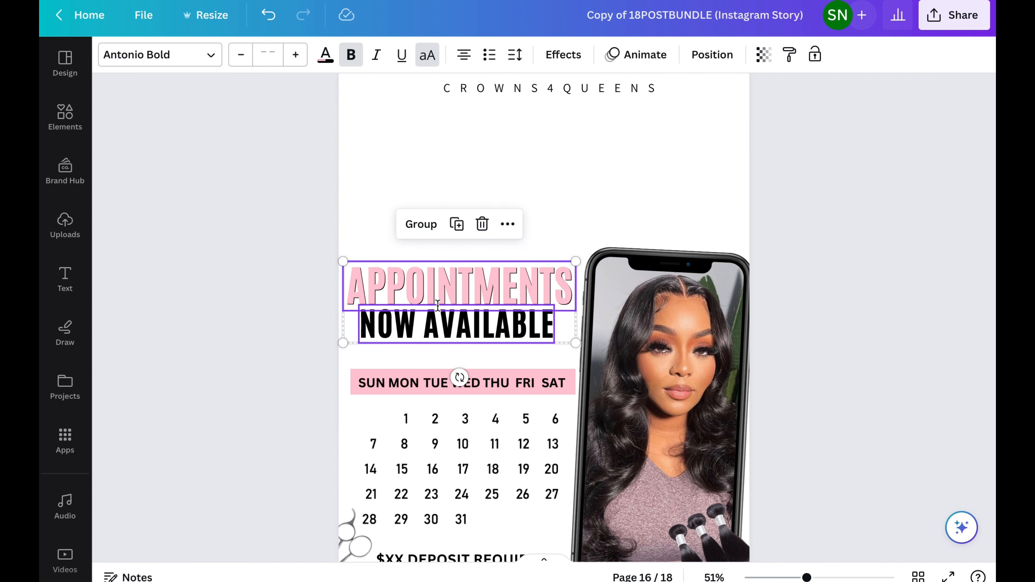
{"action": "left_click", "coordinate": [427, 226]}
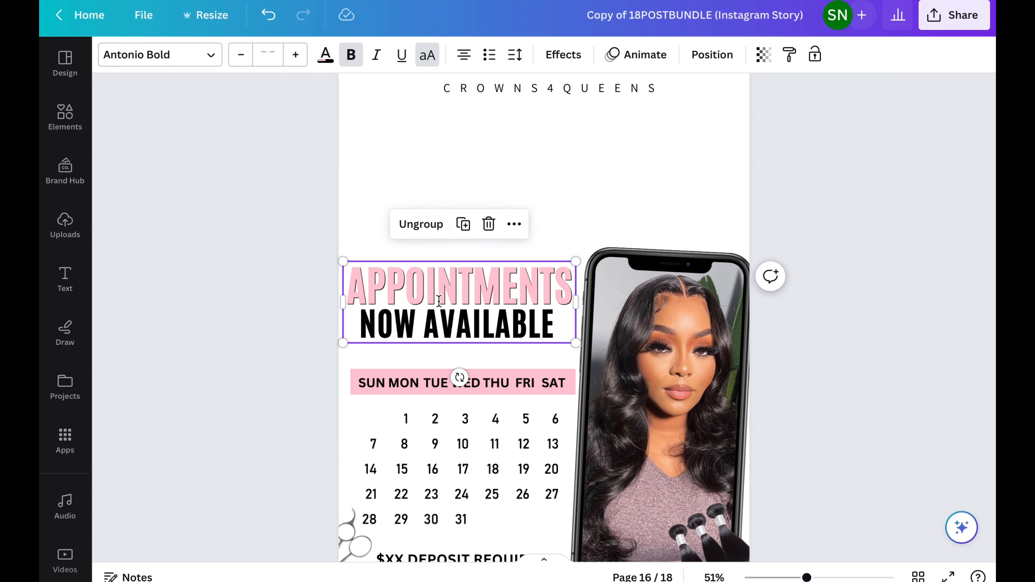
Step: Move the grouped "APPOINTMENTS NOW AVAILABLE" heading beneath the brand name and enlarge it to fill most of the page width
{"action": "left_click_drag", "start_coordinate": [438, 301], "coordinate": [519, 188]}
{"action": "left_click_drag", "start_coordinate": [665, 144], "coordinate": [736, 120]}
{"action": "left_click_drag", "start_coordinate": [610, 157], "coordinate": [582, 158]}
{"action": "scroll", "coordinate": [664, 139], "scroll_direction": "up", "scroll_amount": 3}
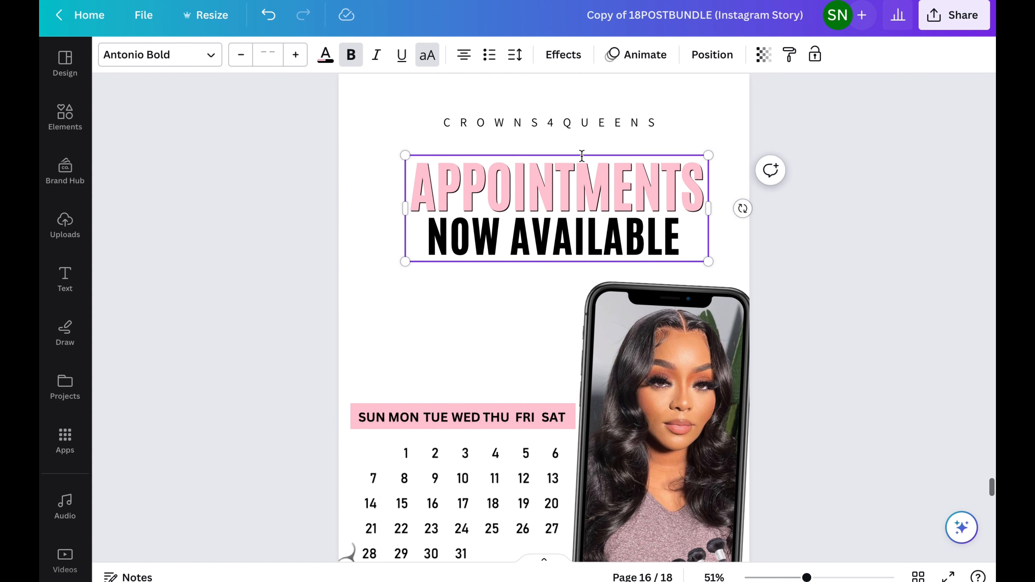
{"action": "left_click", "coordinate": [708, 133]}
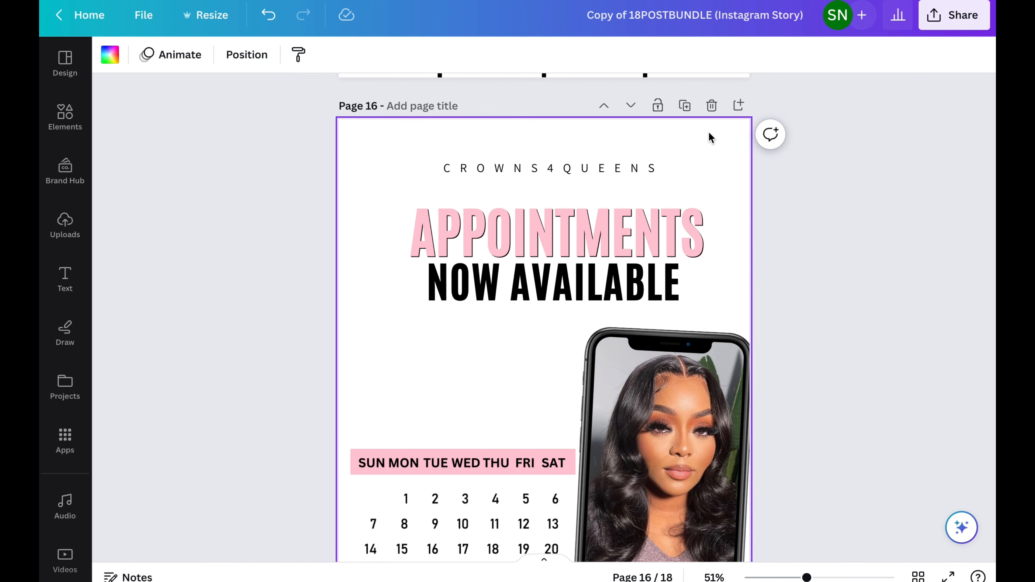
Step: Nudge the brand name and the grouped heading slightly upward to fine-tune their spacing
{"action": "left_click", "coordinate": [660, 161]}
{"action": "key", "text": "Escape"}
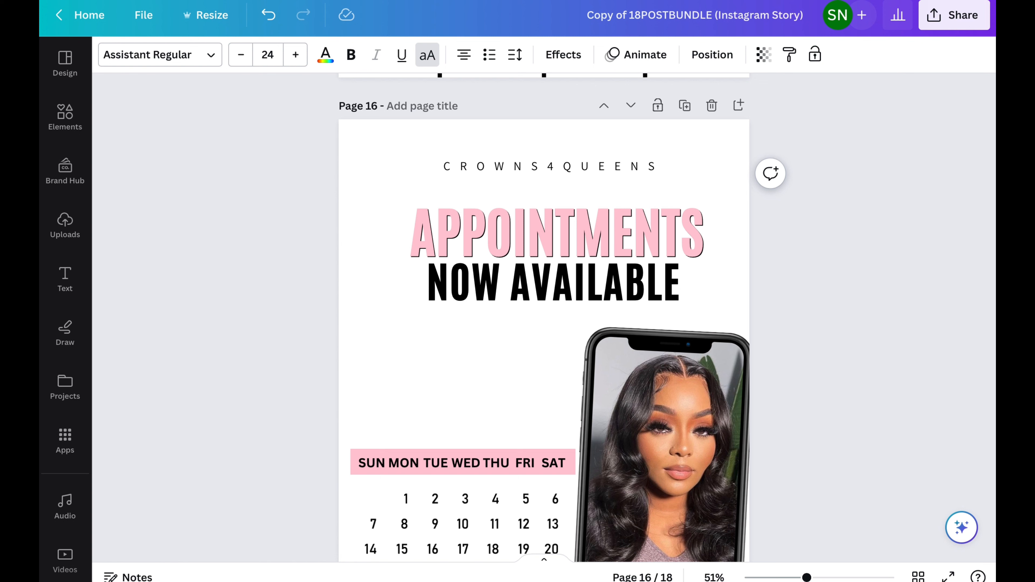
{"action": "left_click", "coordinate": [654, 162]}
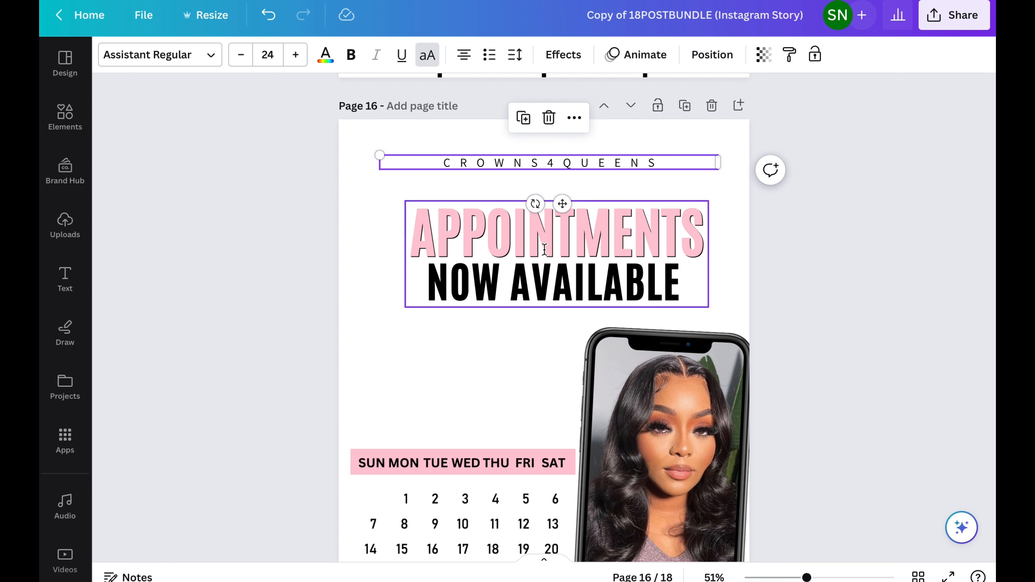
{"action": "left_click", "coordinate": [541, 269]}
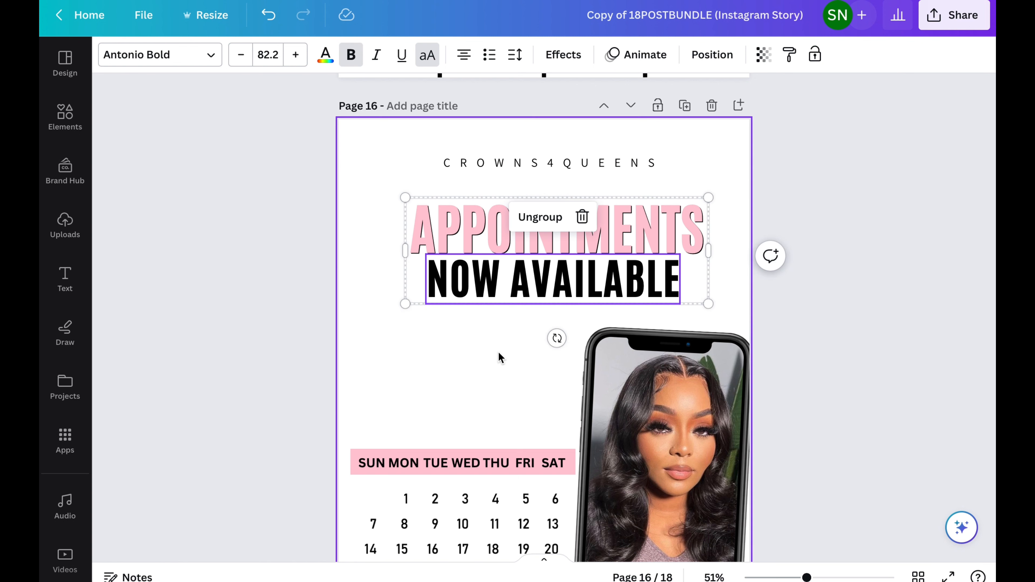
{"action": "left_click", "coordinate": [494, 360]}
Step: Move the black bar close to the bottom edge of page 16 and place the "BOOK NOW AT" website text on it
{"action": "scroll", "coordinate": [498, 329], "scroll_direction": "down", "scroll_amount": 3}
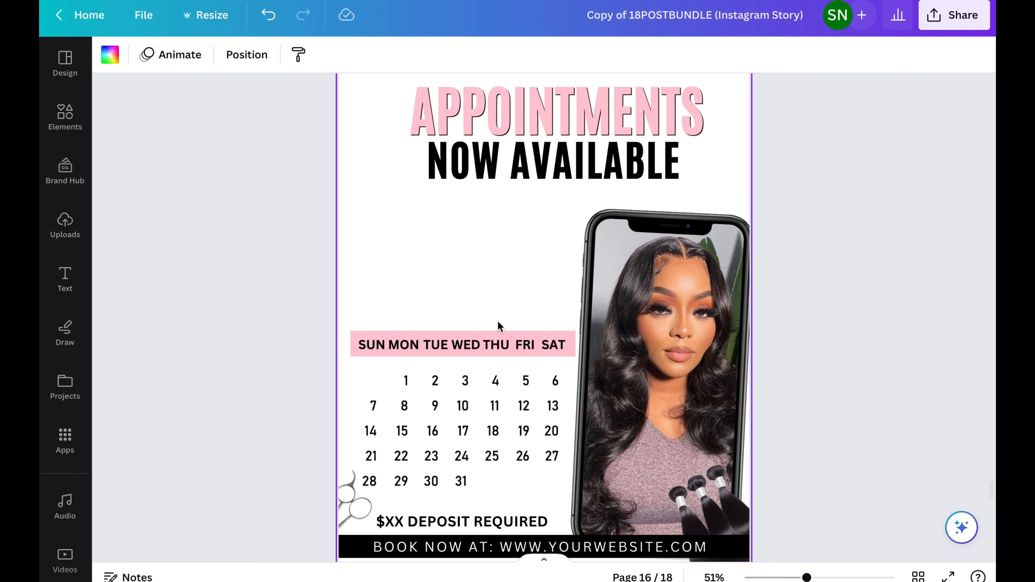
{"action": "scroll", "coordinate": [498, 322], "scroll_direction": "down", "scroll_amount": 1}
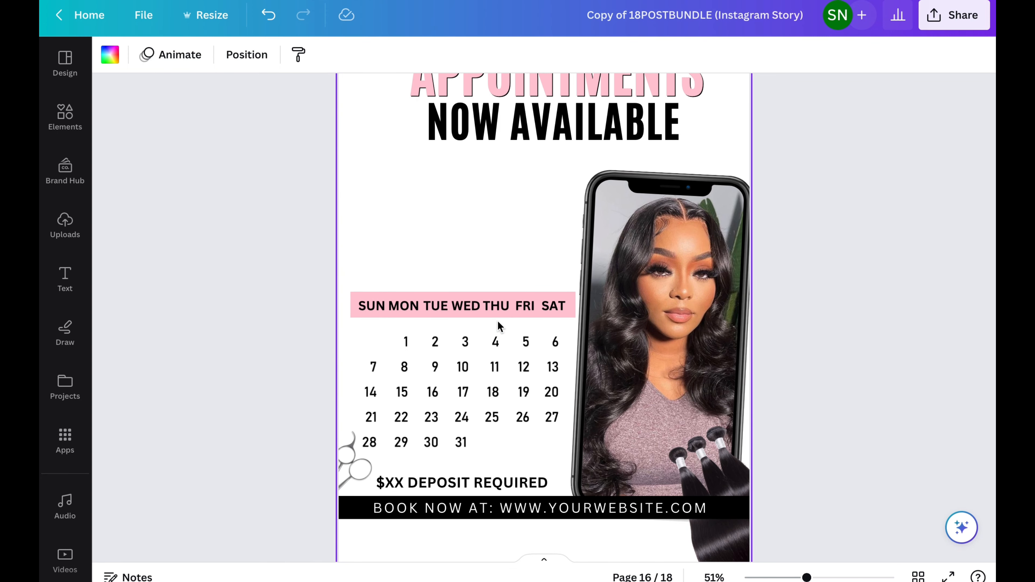
{"action": "scroll", "coordinate": [530, 389], "scroll_direction": "down", "scroll_amount": 3}
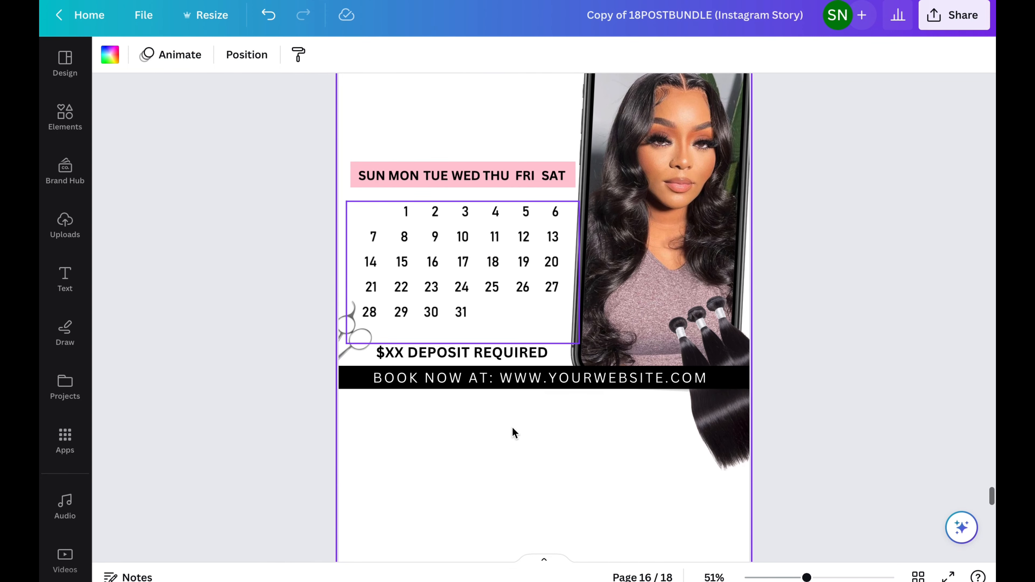
{"action": "scroll", "coordinate": [451, 422], "scroll_direction": "down", "scroll_amount": 2}
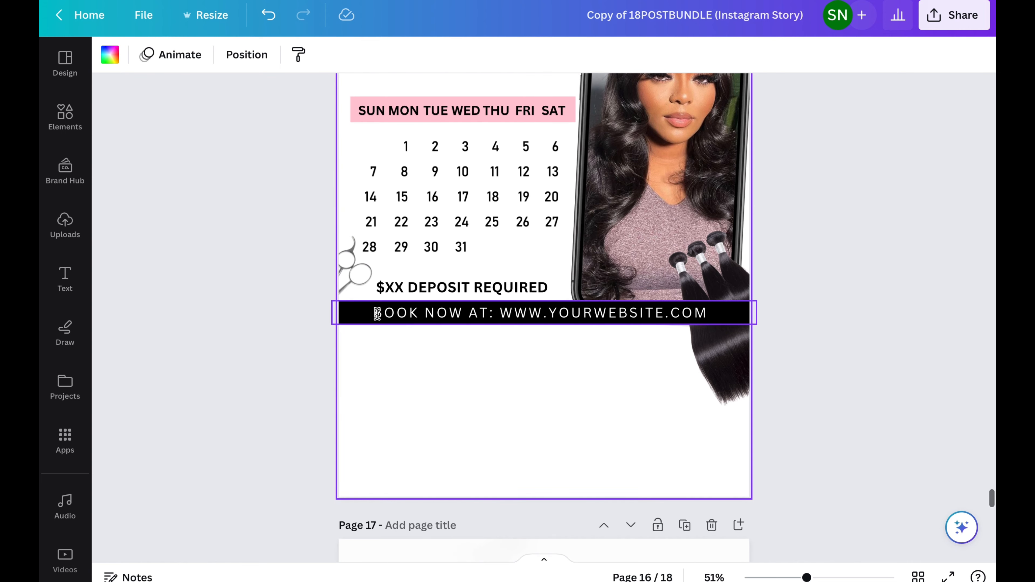
{"action": "left_click_drag", "start_coordinate": [361, 320], "coordinate": [362, 467]}
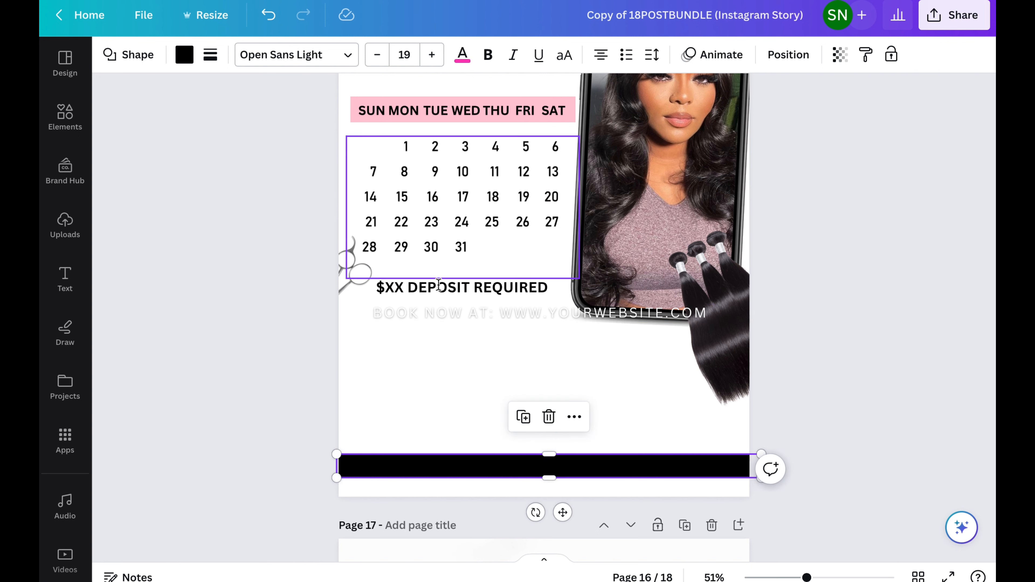
{"action": "left_click", "coordinate": [433, 312]}
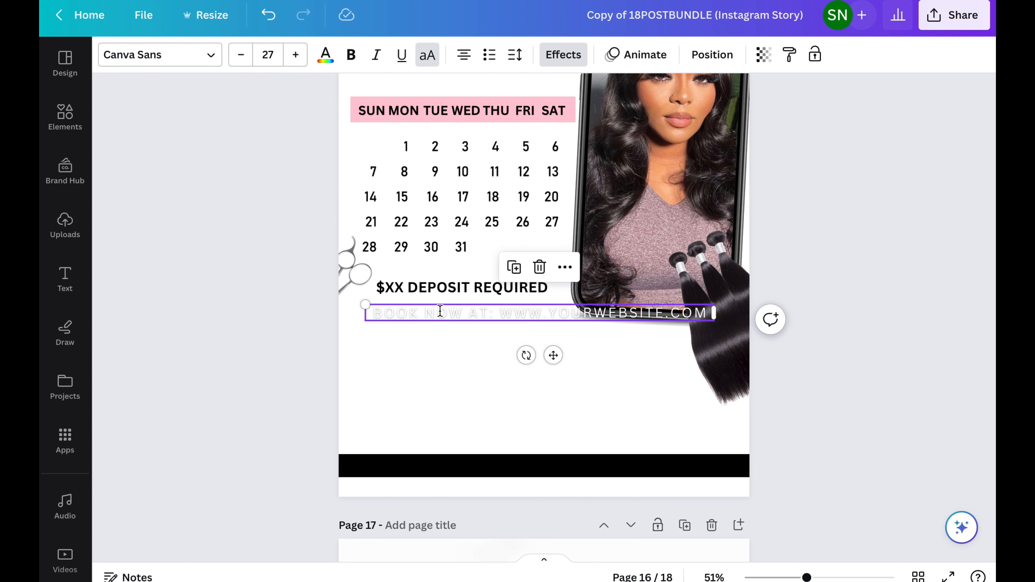
{"action": "left_click_drag", "start_coordinate": [554, 353], "coordinate": [563, 511]}
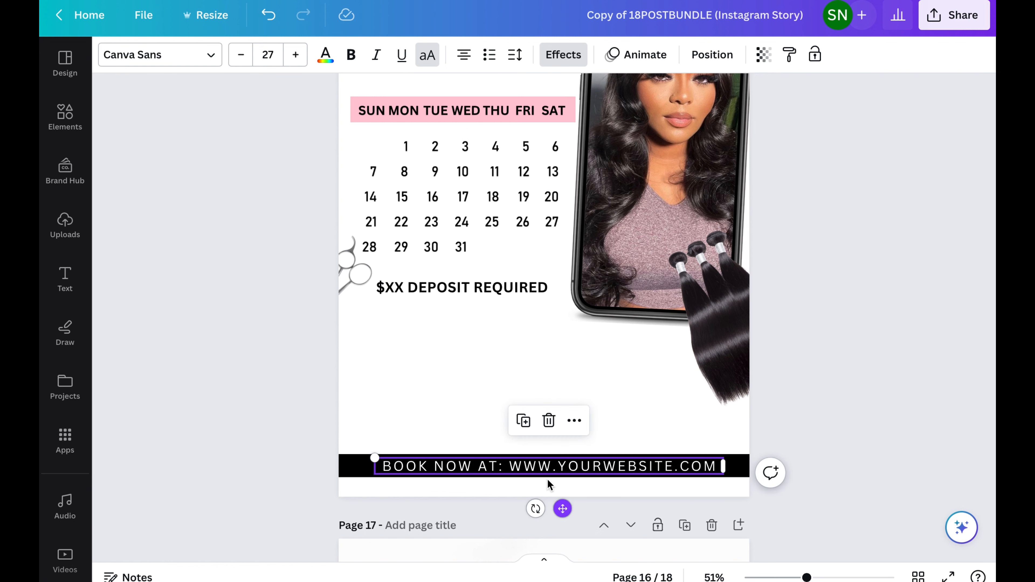
Step: Change the text on the black bar to "BOOK NOW LINK IN BIO"
{"action": "double_click", "coordinate": [712, 462]}
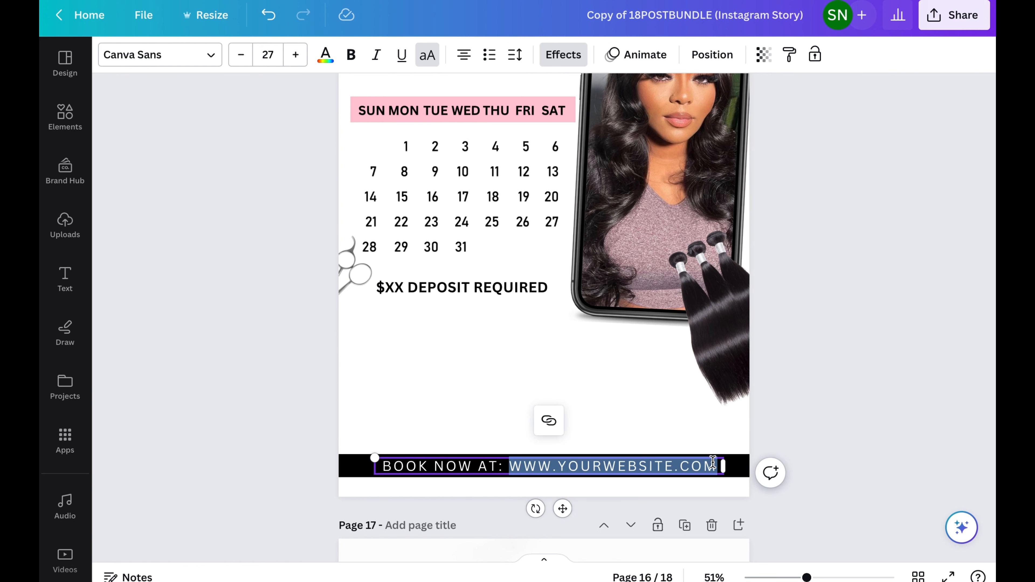
{"action": "key", "text": "BackSpace"}
{"action": "key", "text": "BackSpace"}
{"action": "key", "text": "BackSpace"}
{"action": "key", "text": "BackSpace"}
{"action": "key", "text": "BackSpace"}
{"action": "key", "text": "BackSpace"}
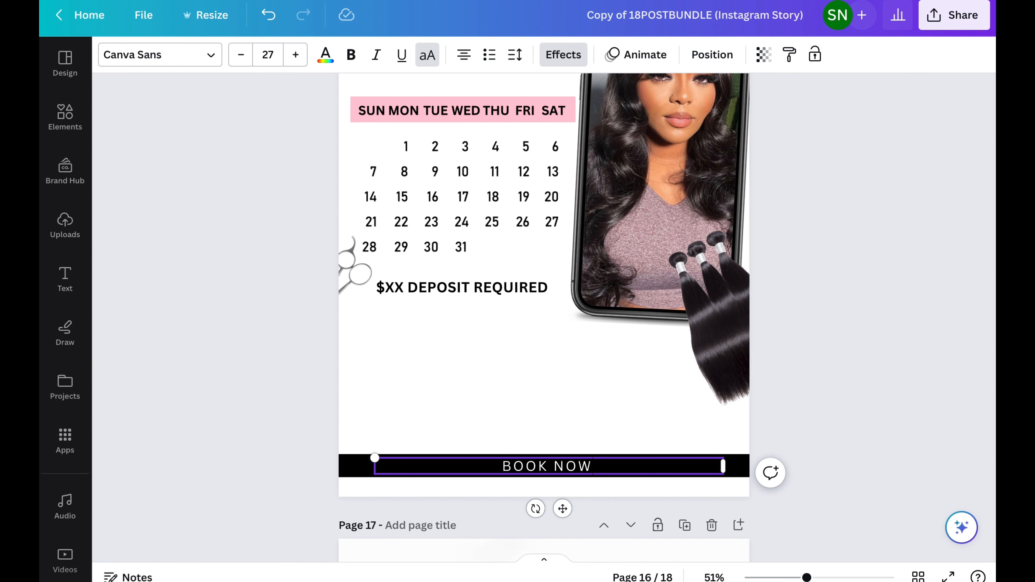
{"action": "type", "text": "LINK"}
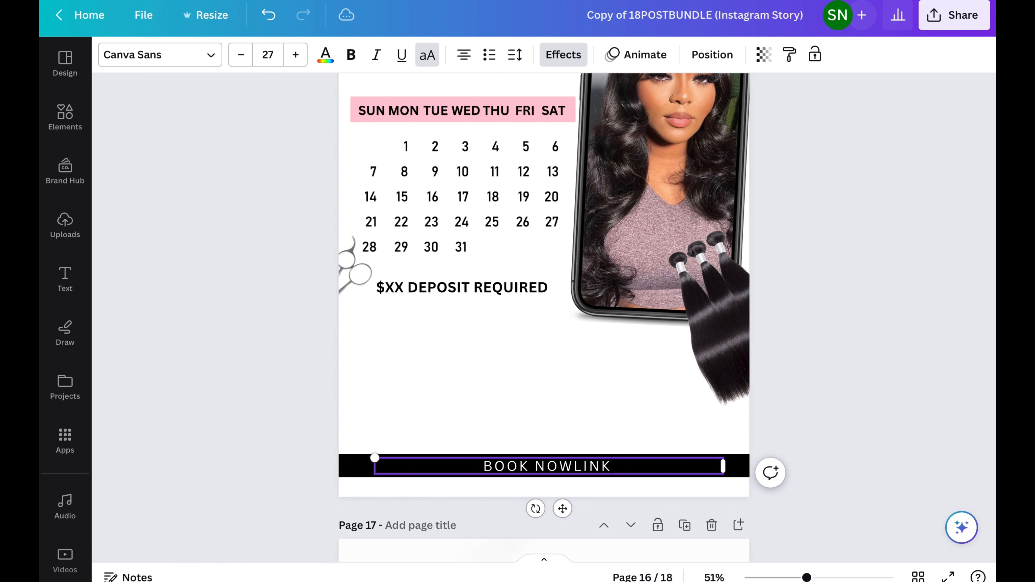
{"action": "key", "text": "BackSpace"}
{"action": "key", "text": "BackSpace"}
{"action": "key", "text": "BackSpace"}
{"action": "key", "text": "BackSpace"}
{"action": "type", "text": "L"}
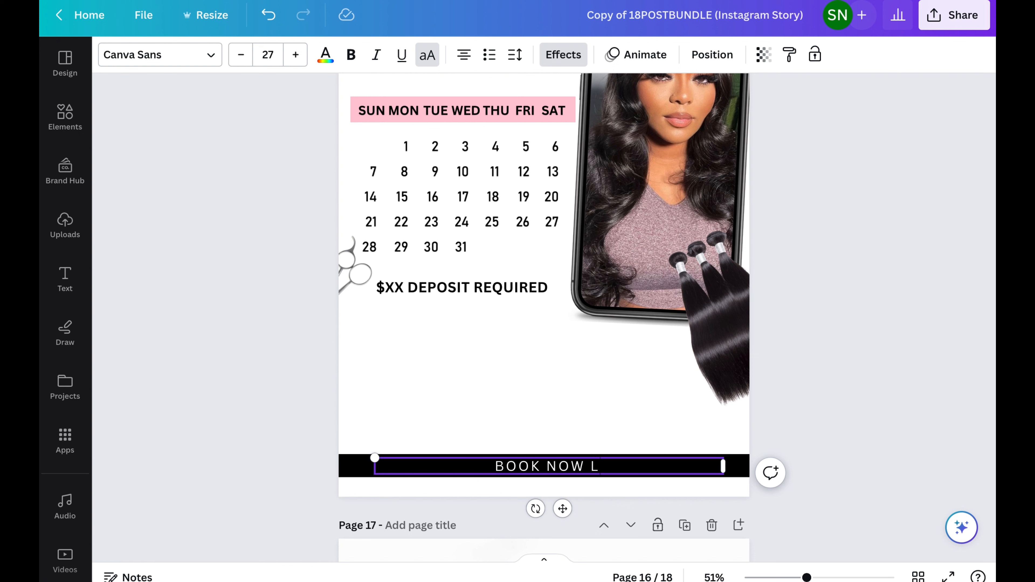
{"action": "type", "text": "INK IN BIO"}
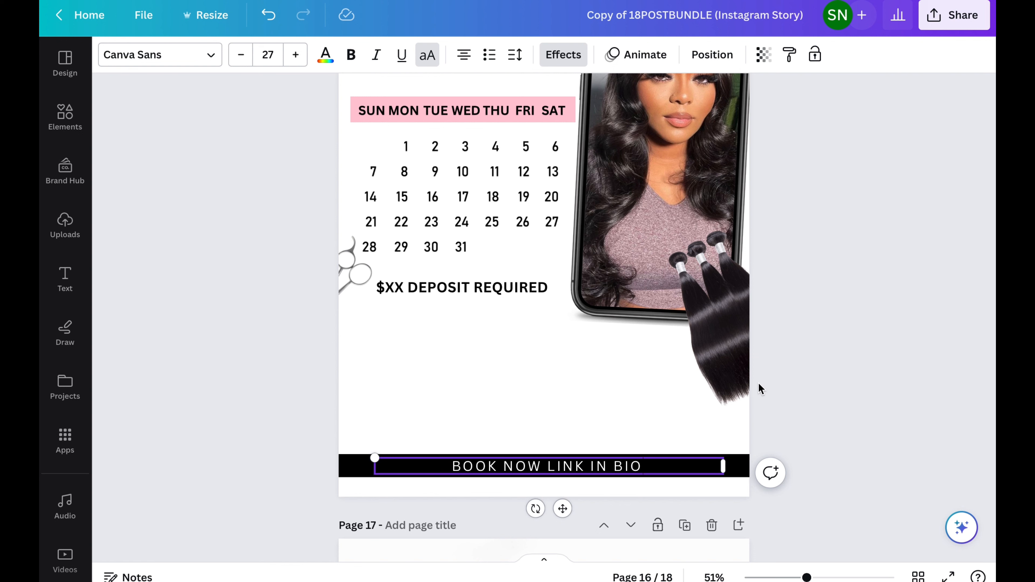
Step: Delete the hair bundles image overlapping the phone mockup
{"action": "left_click", "coordinate": [709, 361]}
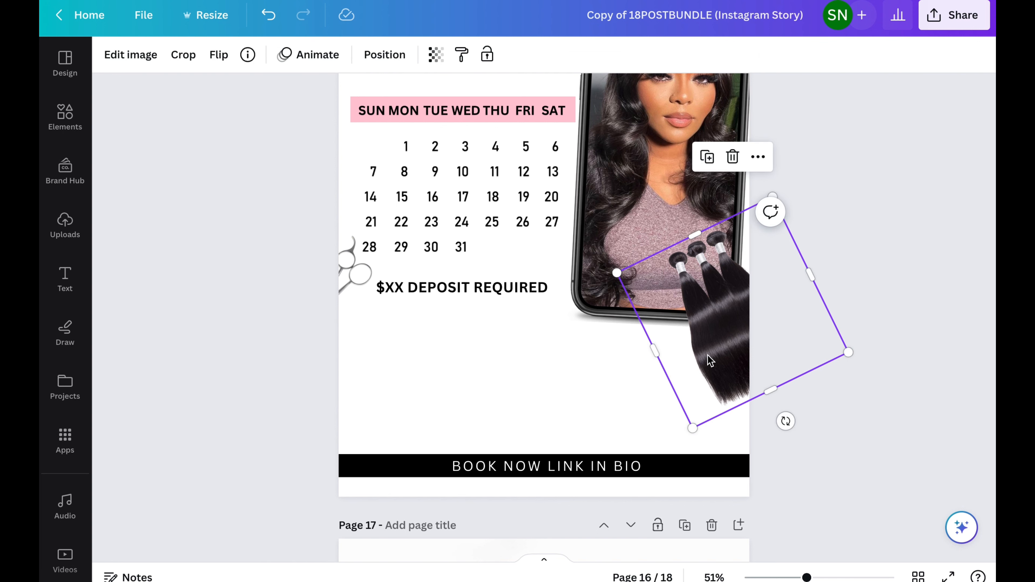
{"action": "key", "text": "Delete"}
{"action": "scroll", "coordinate": [703, 346], "scroll_direction": "up", "scroll_amount": 5}
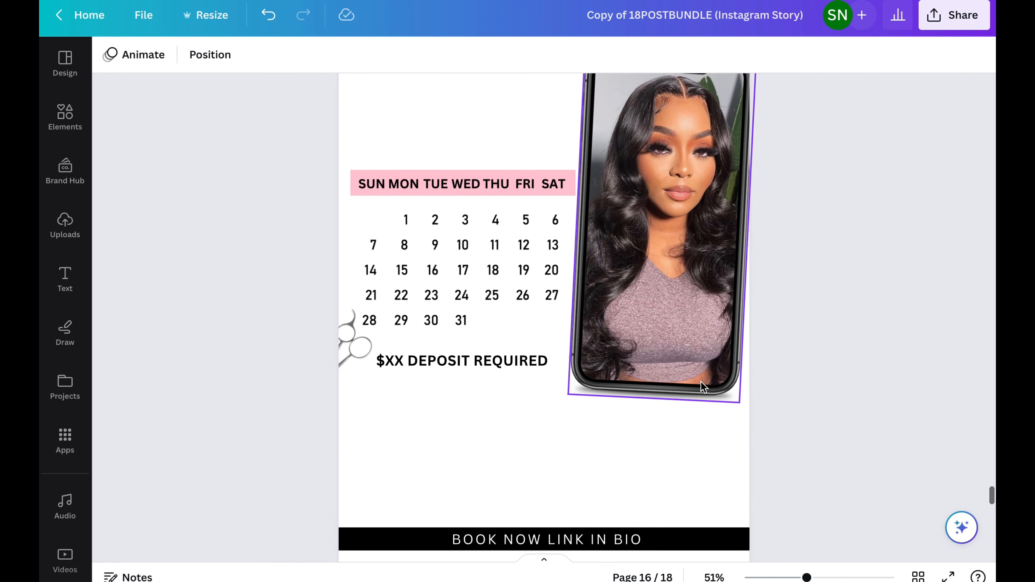
Step: Move the phone mockup down the page beside the calendar, leaving a small gap above the black bar
{"action": "scroll", "coordinate": [700, 390], "scroll_direction": "up", "scroll_amount": 7}
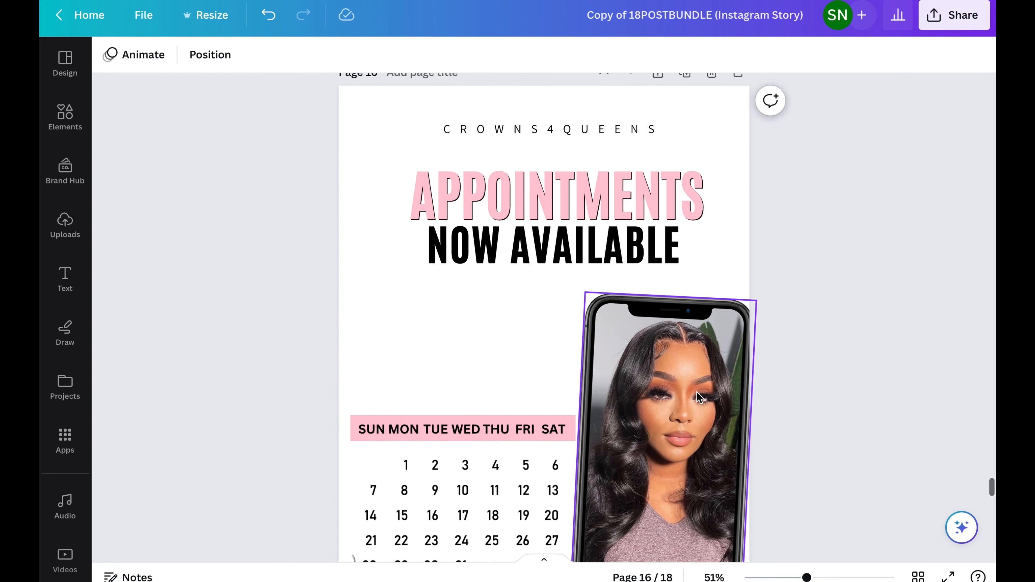
{"action": "scroll", "coordinate": [698, 395], "scroll_direction": "down", "scroll_amount": 8}
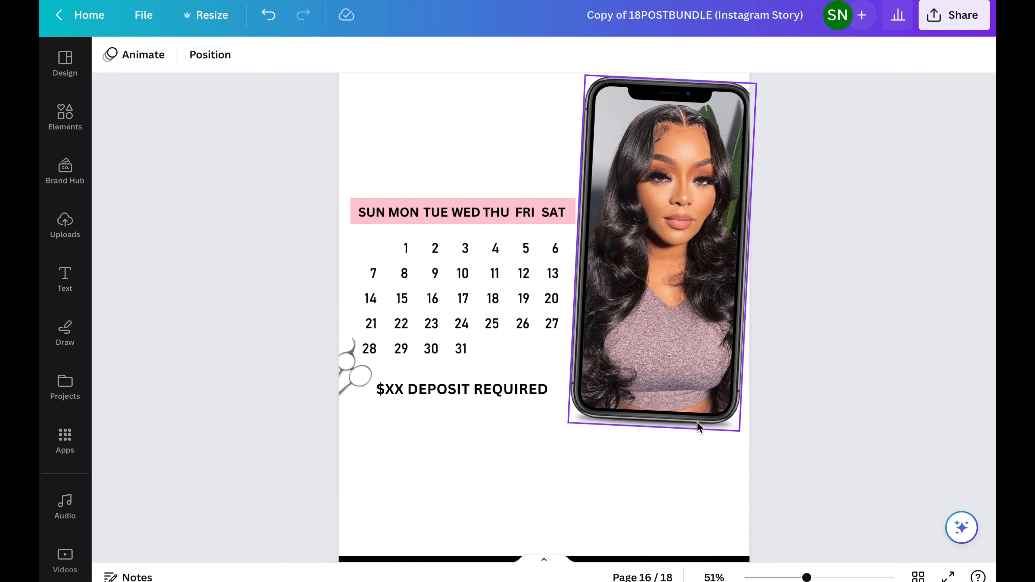
{"action": "left_click_drag", "start_coordinate": [698, 421], "coordinate": [695, 530]}
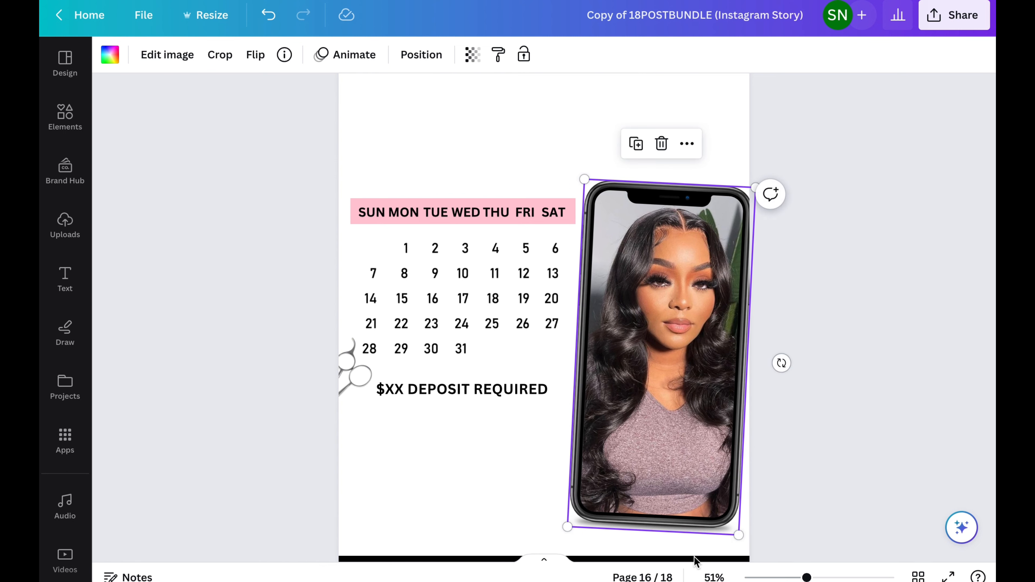
{"action": "scroll", "coordinate": [694, 556], "scroll_direction": "up", "scroll_amount": 5}
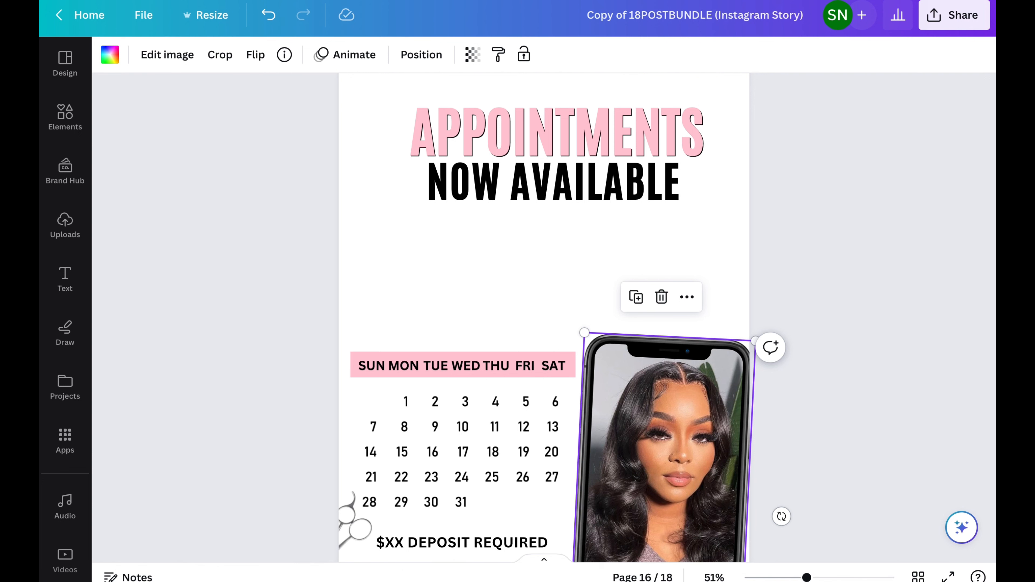
{"action": "left_click_drag", "start_coordinate": [806, 577], "coordinate": [793, 577]}
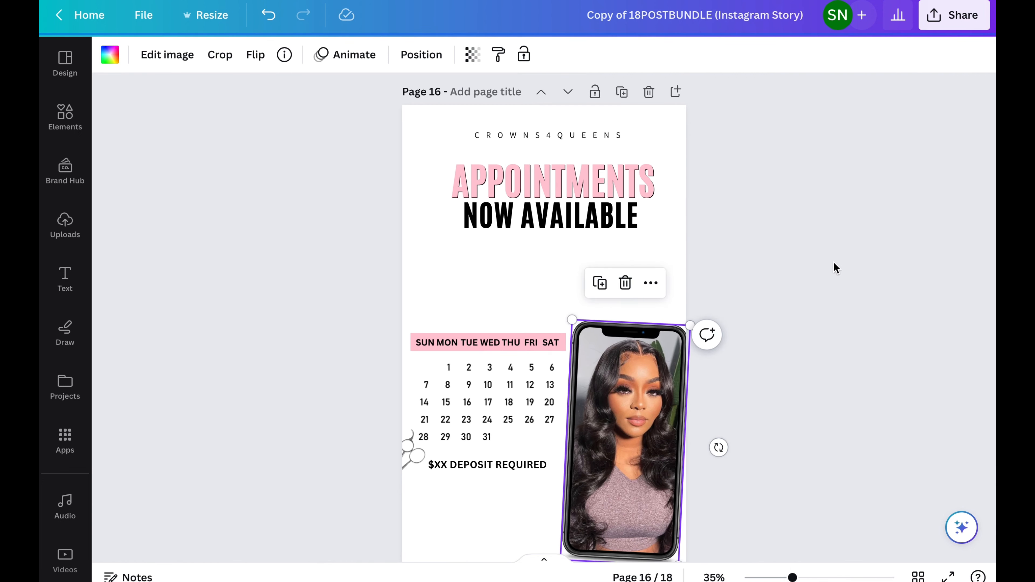
{"action": "scroll", "coordinate": [832, 258], "scroll_direction": "down", "scroll_amount": 3}
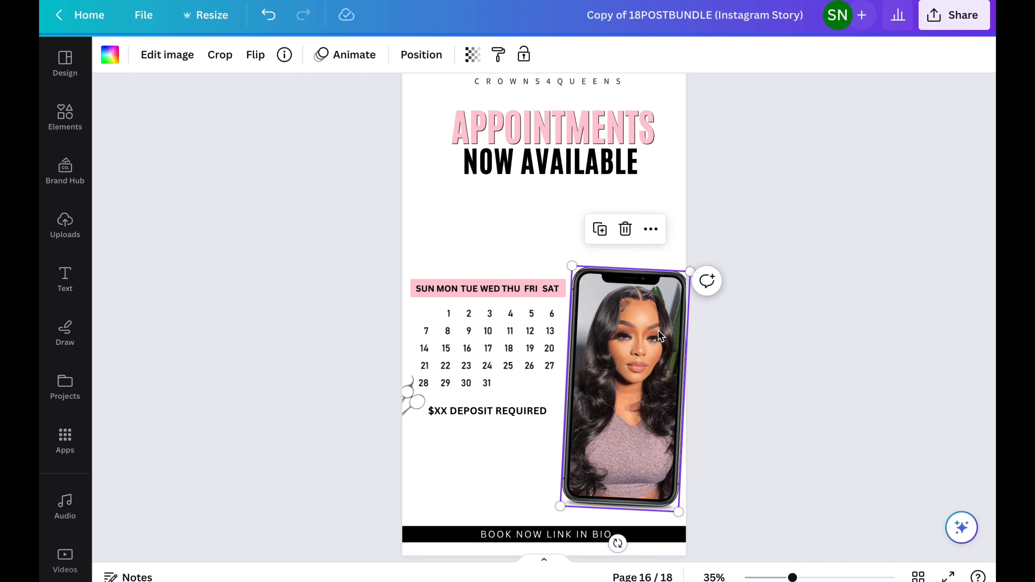
{"action": "left_click_drag", "start_coordinate": [661, 320], "coordinate": [661, 319]}
{"action": "left_click", "coordinate": [859, 195]}
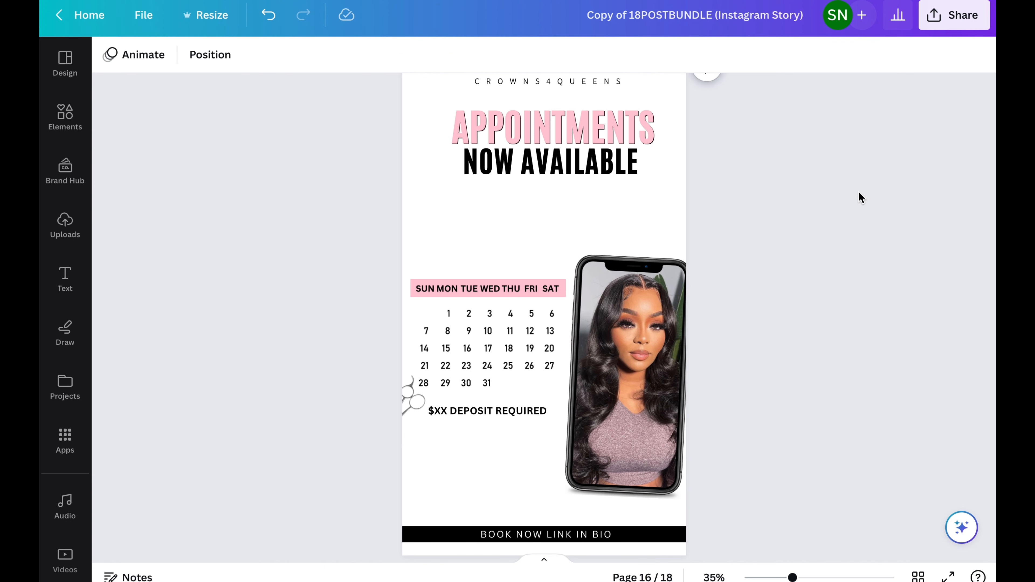
Step: Move the scissors graphic down to the page's lower-left corner, just above the black bar
{"action": "left_click", "coordinate": [406, 409]}
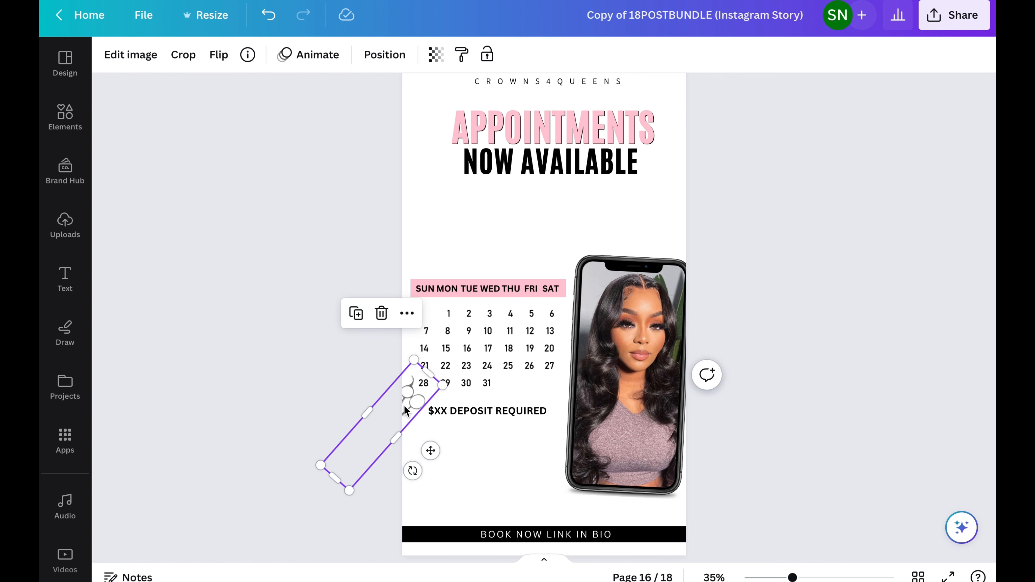
{"action": "left_click_drag", "start_coordinate": [428, 445], "coordinate": [408, 516]}
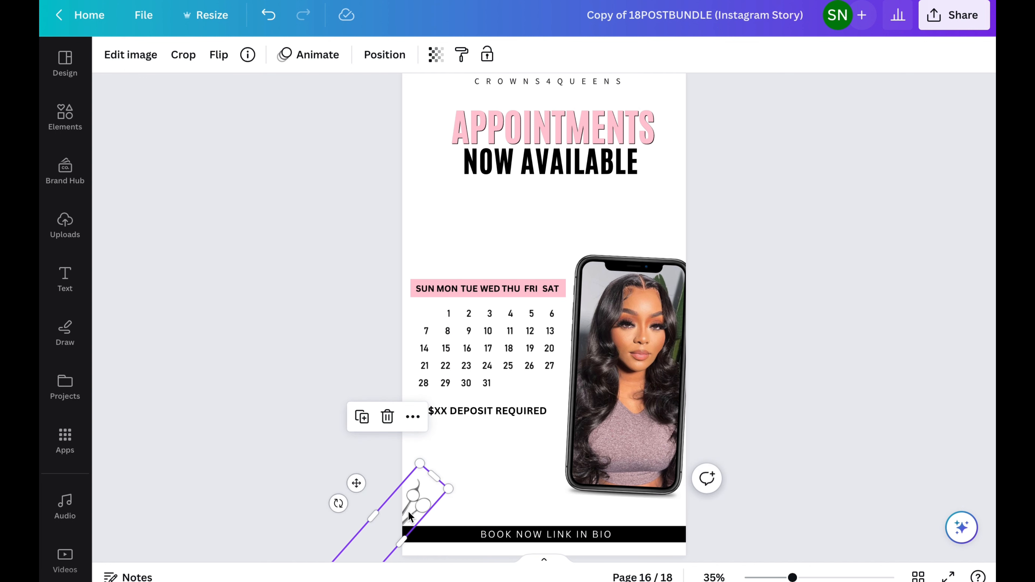
Step: Move the "APPOINTMENTS NOW AVAILABLE" heading group slightly down the page
{"action": "left_click", "coordinate": [544, 167]}
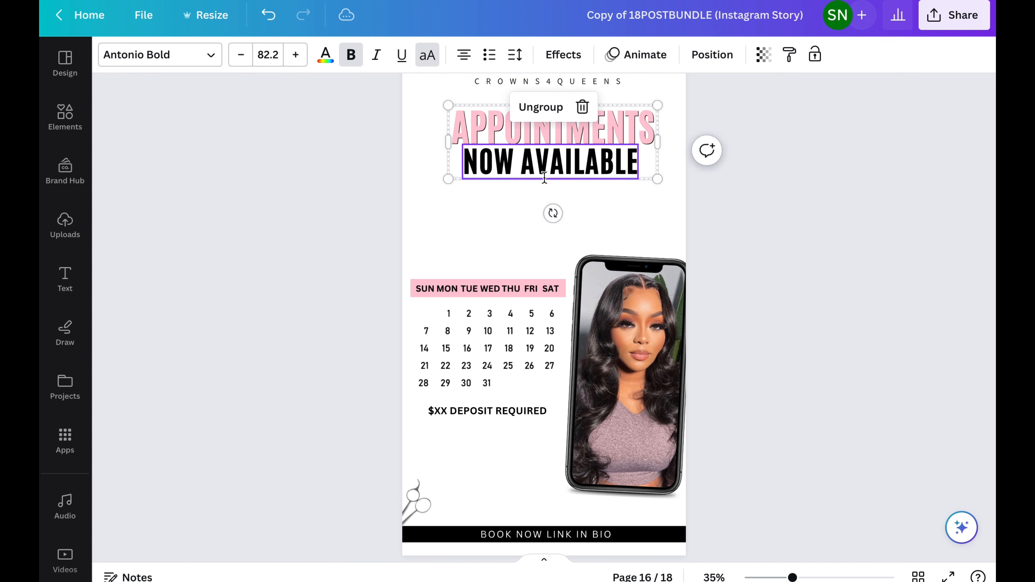
{"action": "left_click_drag", "start_coordinate": [544, 167], "coordinate": [545, 182]}
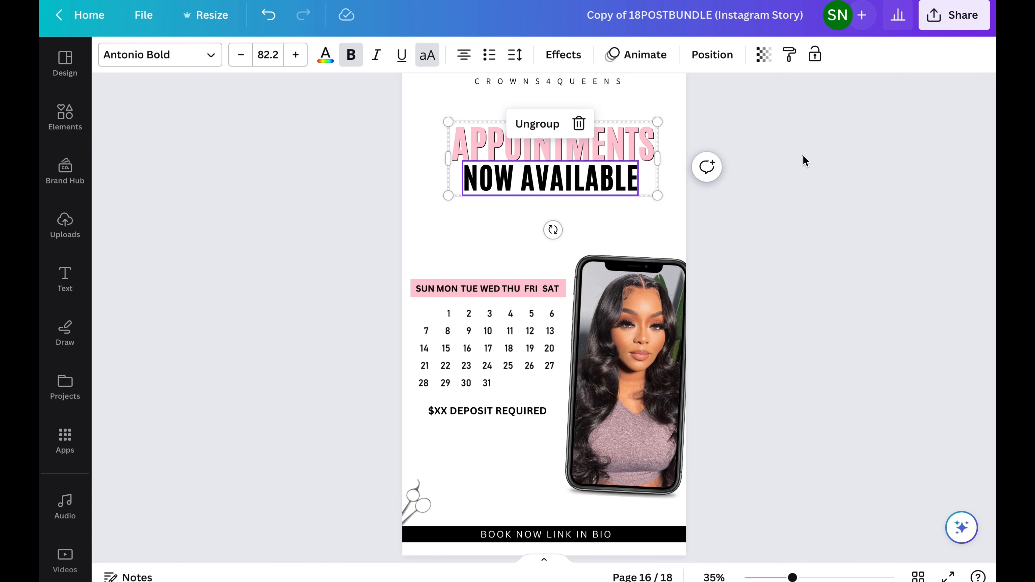
{"action": "left_click", "coordinate": [803, 154]}
Step: Inspect the cropped-out month title and weekday row of the calendar image in its crop view
{"action": "double_click", "coordinate": [470, 325]}
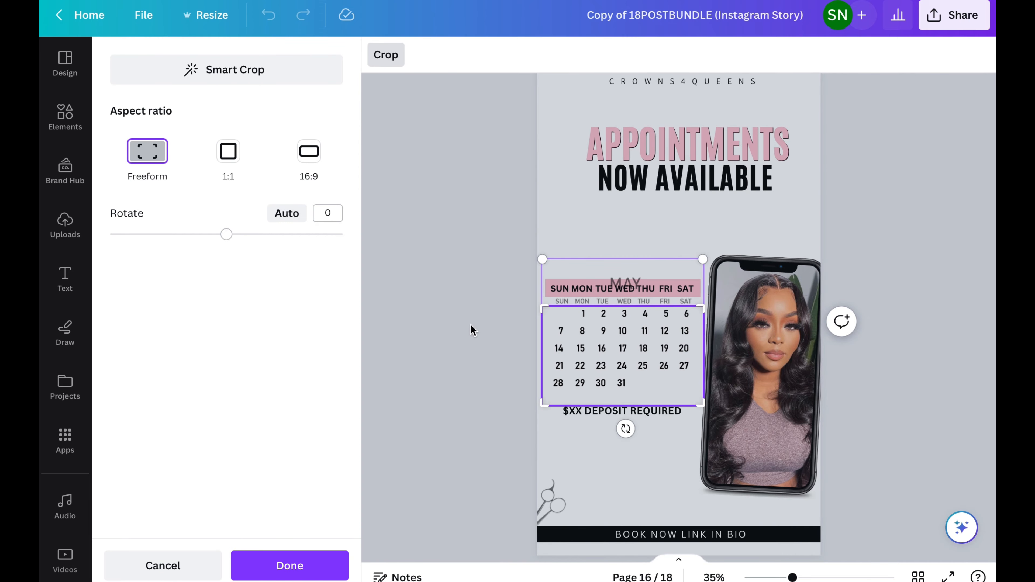
{"action": "left_click", "coordinate": [470, 324]}
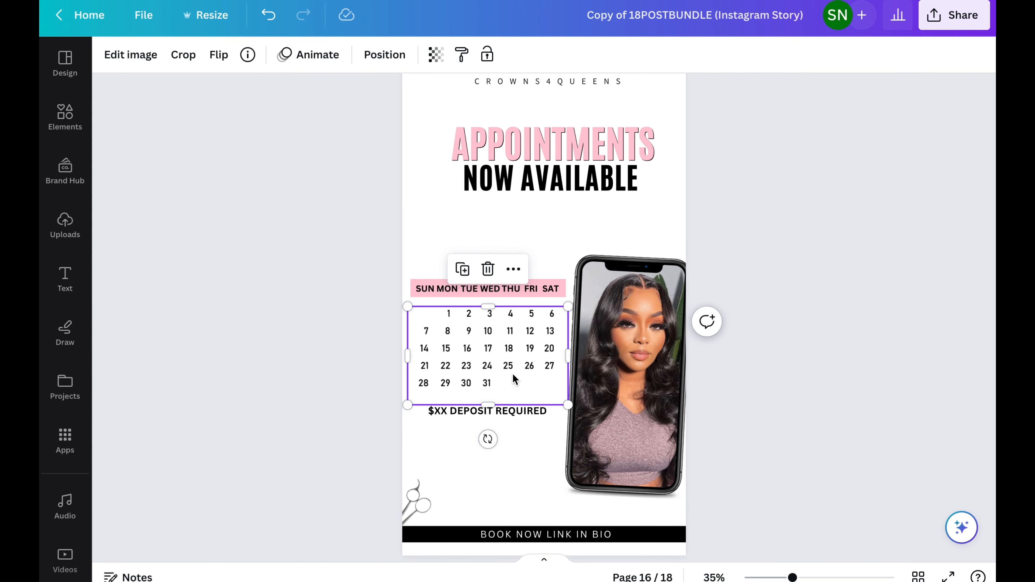
{"action": "double_click", "coordinate": [510, 344]}
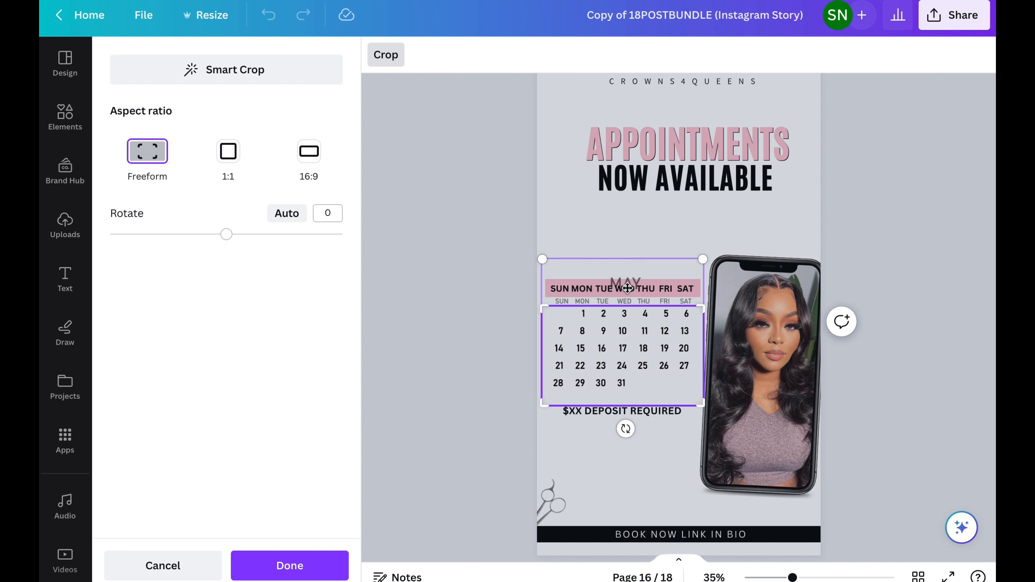
{"action": "key", "text": "Return"}
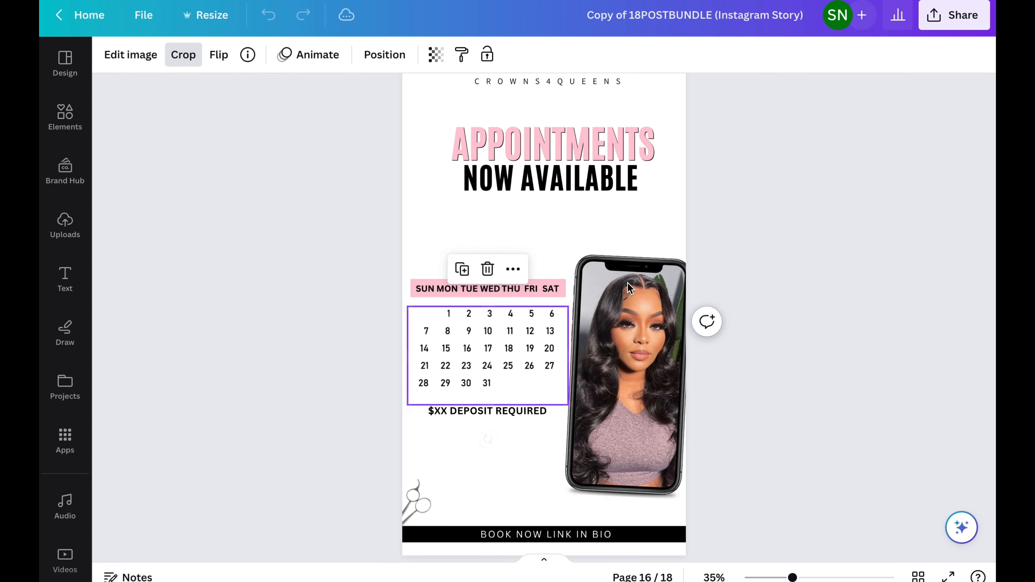
{"action": "double_click", "coordinate": [536, 347]}
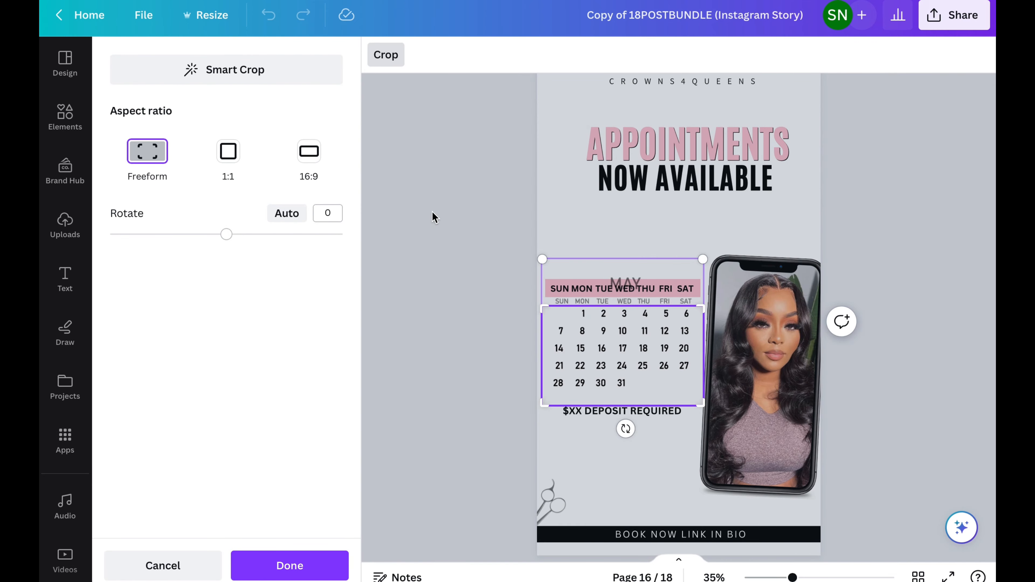
{"action": "key", "text": "Escape"}
Step: Search the elements library for "june 2023 calendar" and look through the graphics results for a matching plain calendar
{"action": "left_click", "coordinate": [65, 117]}
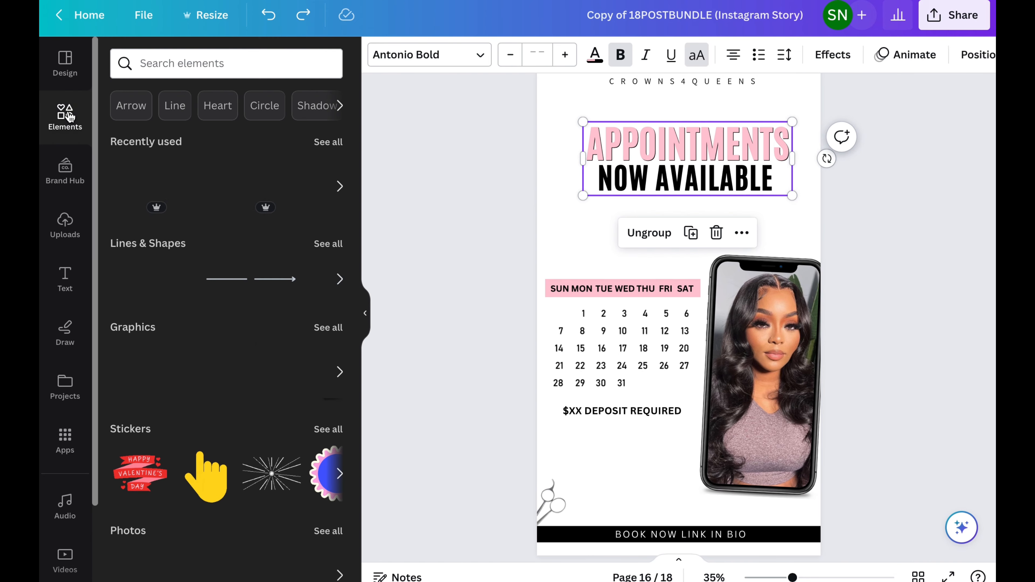
{"action": "left_click", "coordinate": [215, 63]}
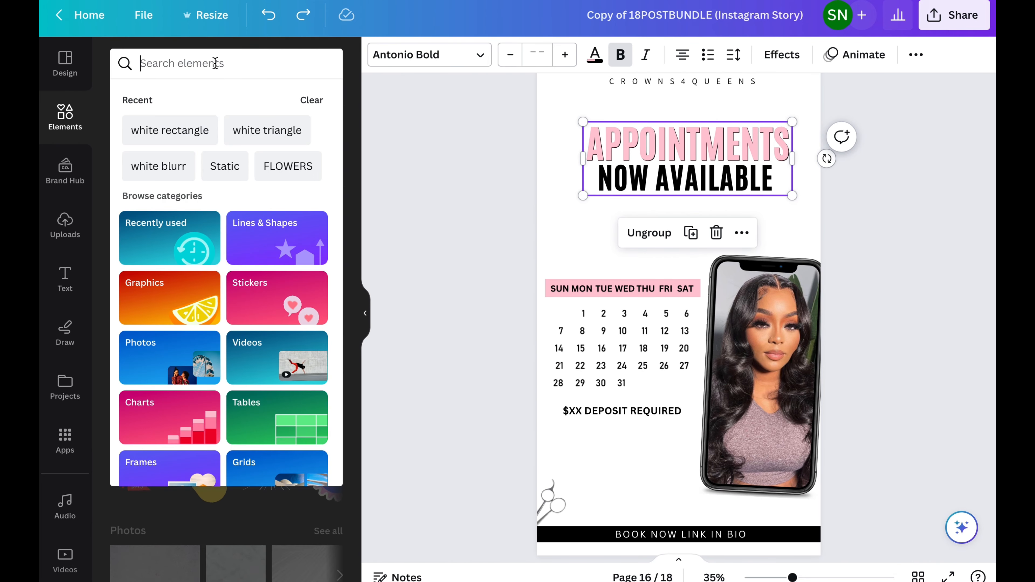
{"action": "type", "text": "JUNE 2023"}
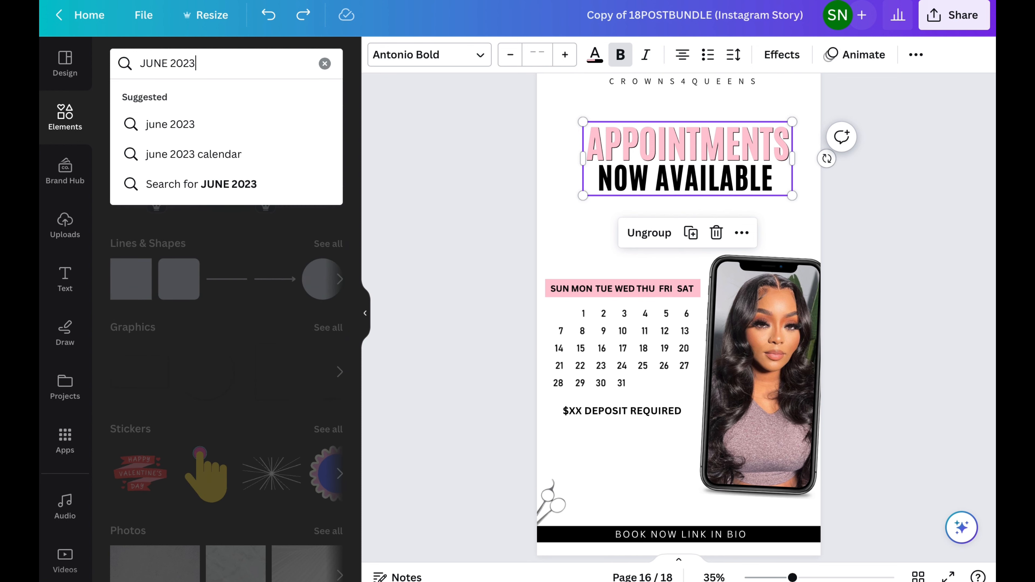
{"action": "left_click", "coordinate": [223, 154]}
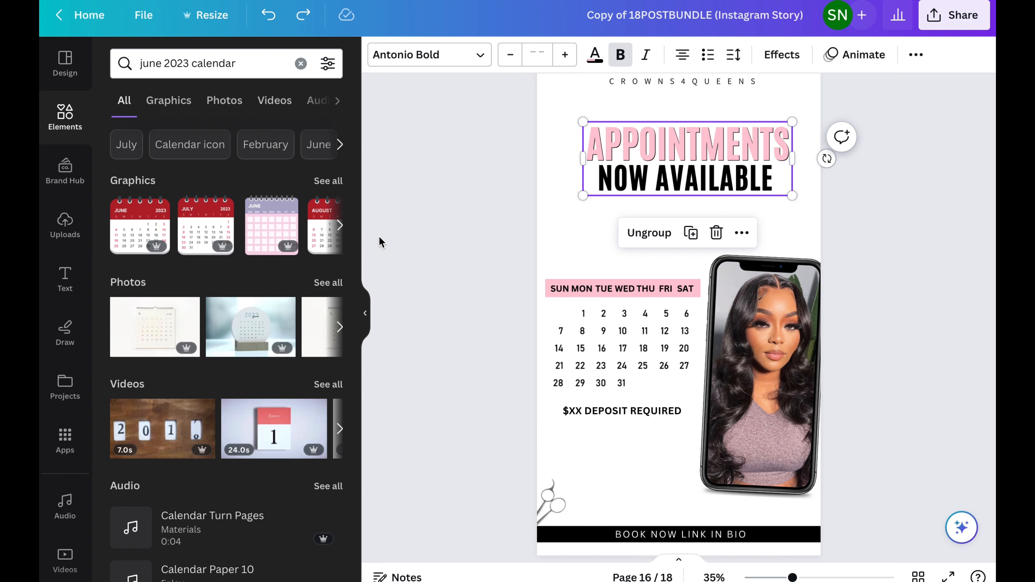
{"action": "left_click", "coordinate": [335, 188]}
{"action": "scroll", "coordinate": [255, 322], "scroll_direction": "down", "scroll_amount": 2}
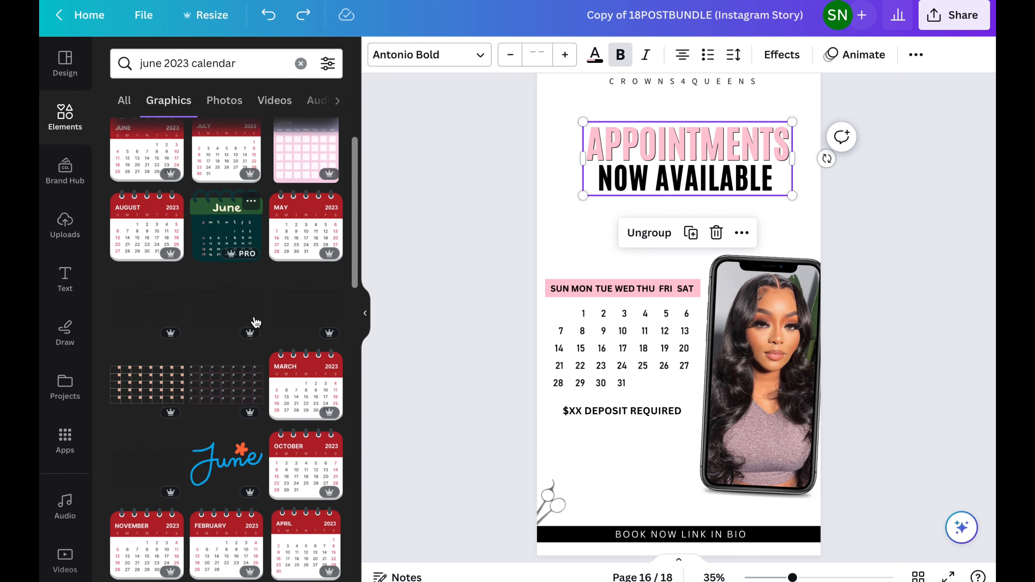
{"action": "scroll", "coordinate": [255, 322], "scroll_direction": "down", "scroll_amount": 2}
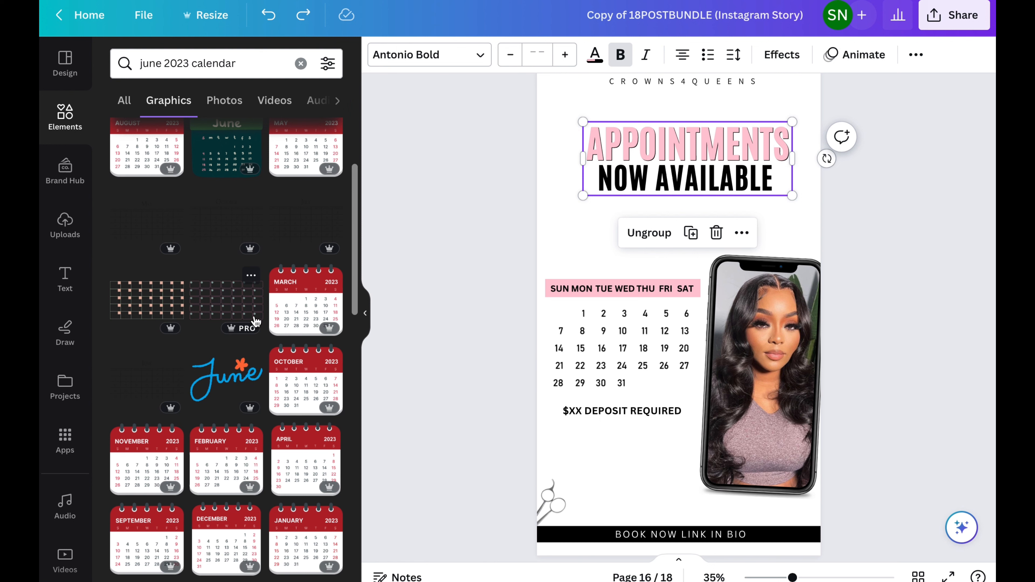
Step: Try a plain calendar grid graphic on the page, remove it, and browse further down the graphics results
{"action": "left_click", "coordinate": [227, 219]}
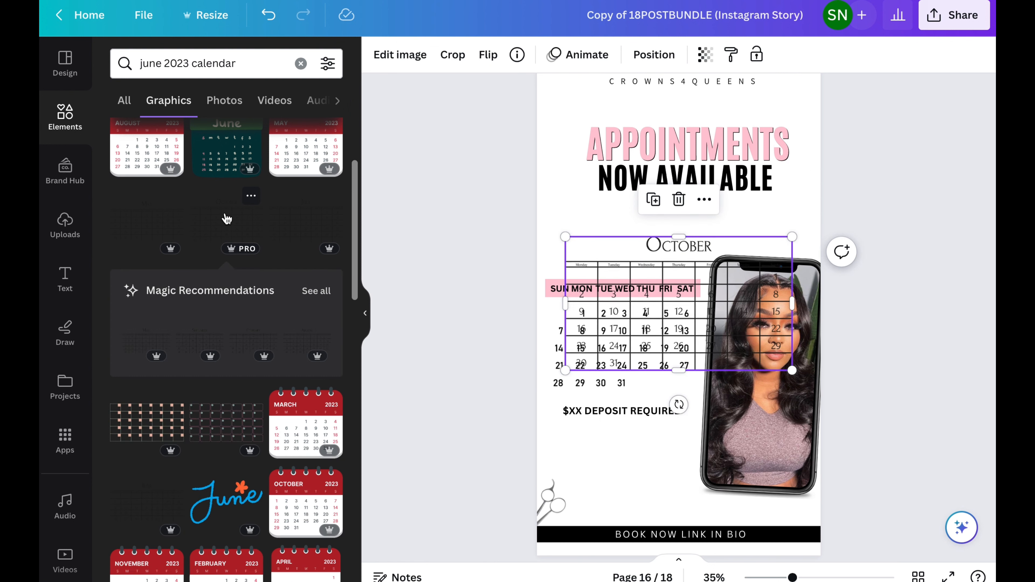
{"action": "scroll", "coordinate": [317, 292], "scroll_direction": "down", "scroll_amount": 3}
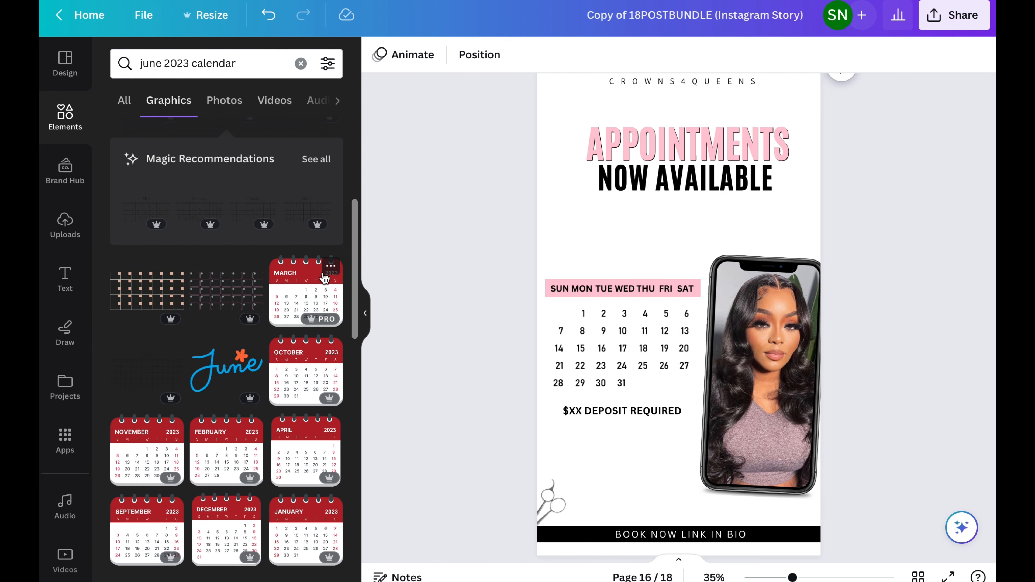
{"action": "scroll", "coordinate": [316, 292], "scroll_direction": "down", "scroll_amount": 10}
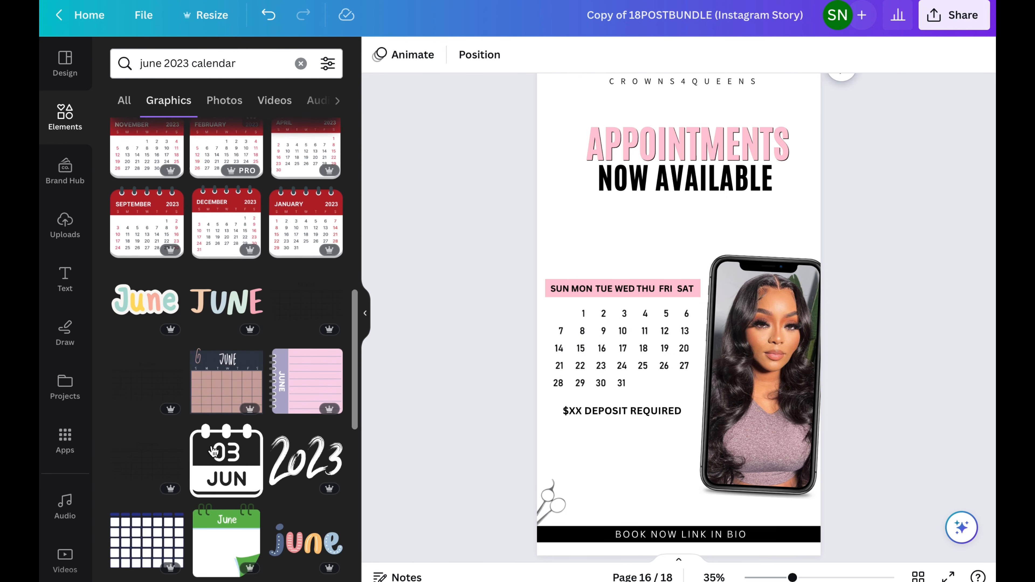
{"action": "scroll", "coordinate": [213, 450], "scroll_direction": "down", "scroll_amount": 5}
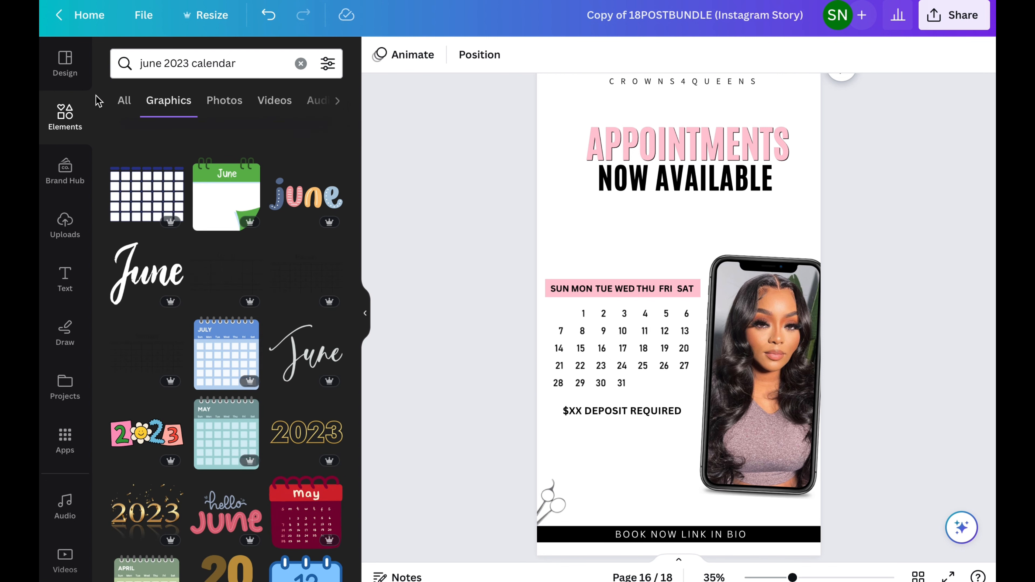
Step: Switch to Finder, open IMG_3512.PNG from the Downloads folder in Preview and rename the file JUNE 2023
{"action": "left_click", "coordinate": [80, 126]}
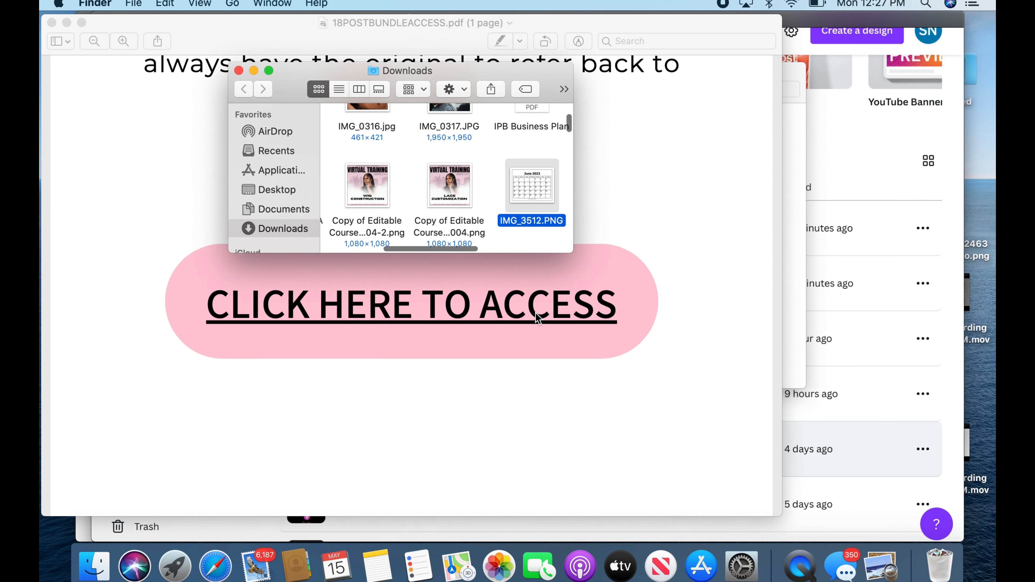
{"action": "double_click", "coordinate": [511, 221]}
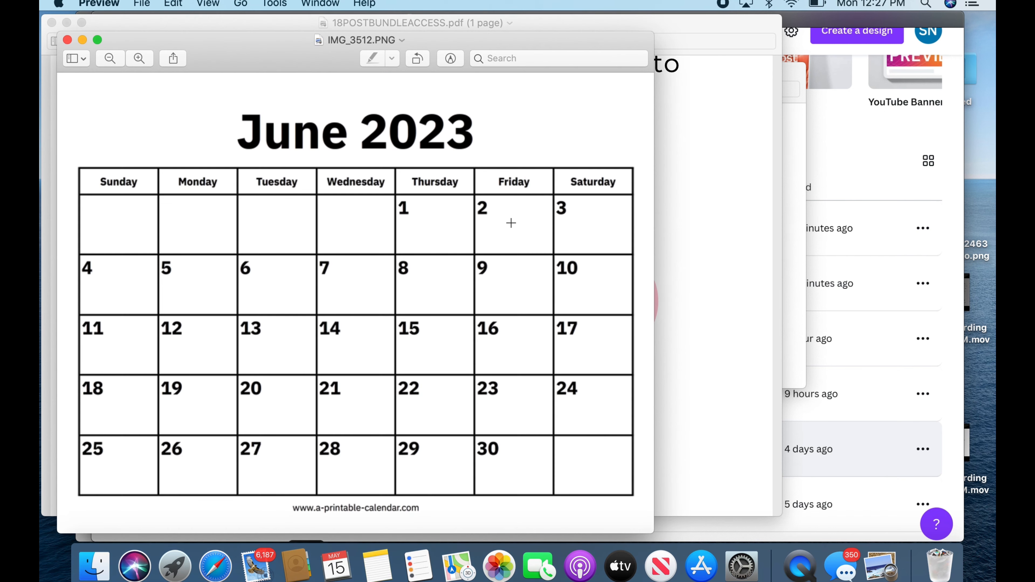
{"action": "left_click_drag", "start_coordinate": [379, 45], "coordinate": [367, 27]}
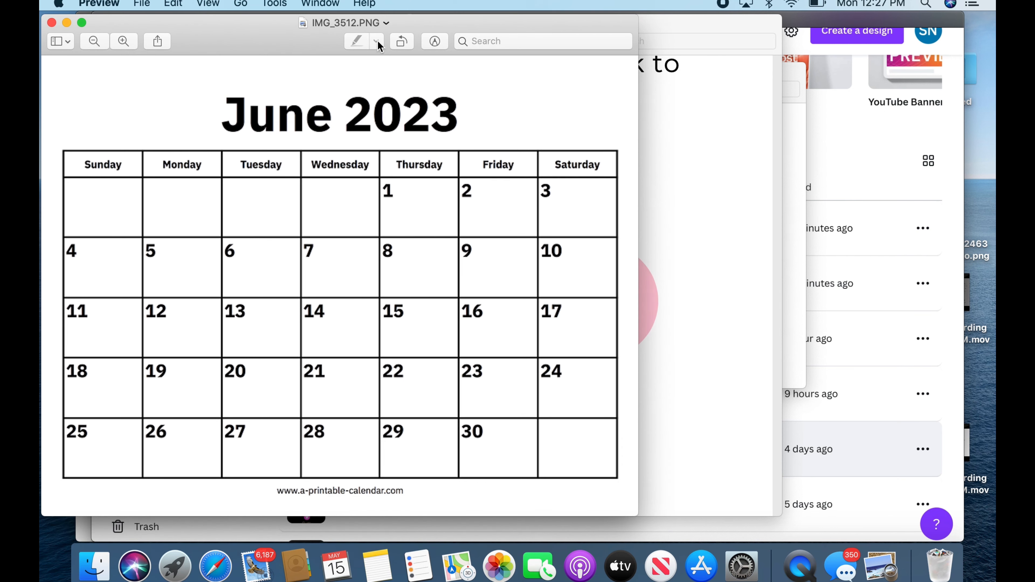
{"action": "left_click", "coordinate": [367, 28]}
{"action": "type", "text": "JUNE 2023"}
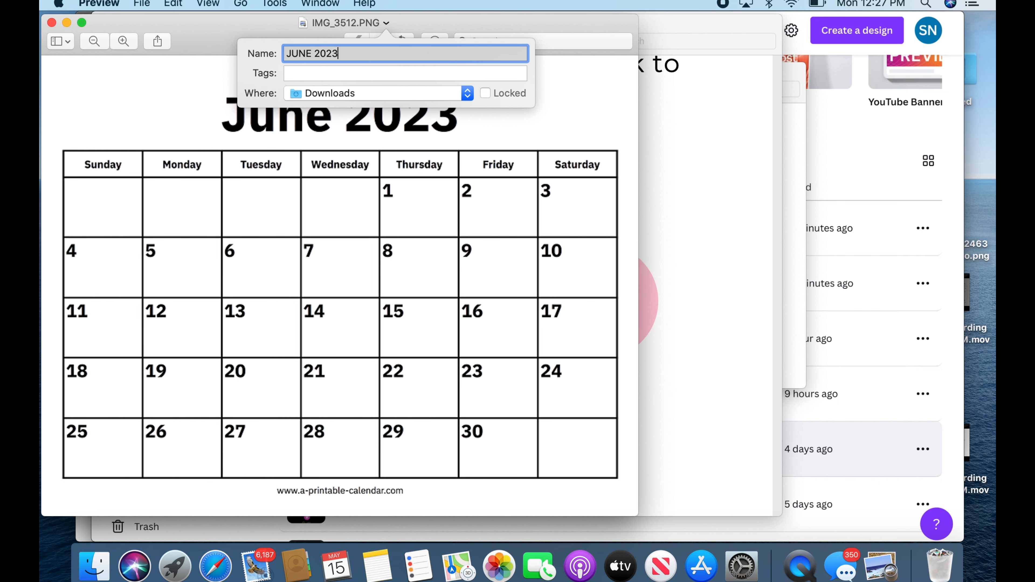
{"action": "key", "text": "Return"}
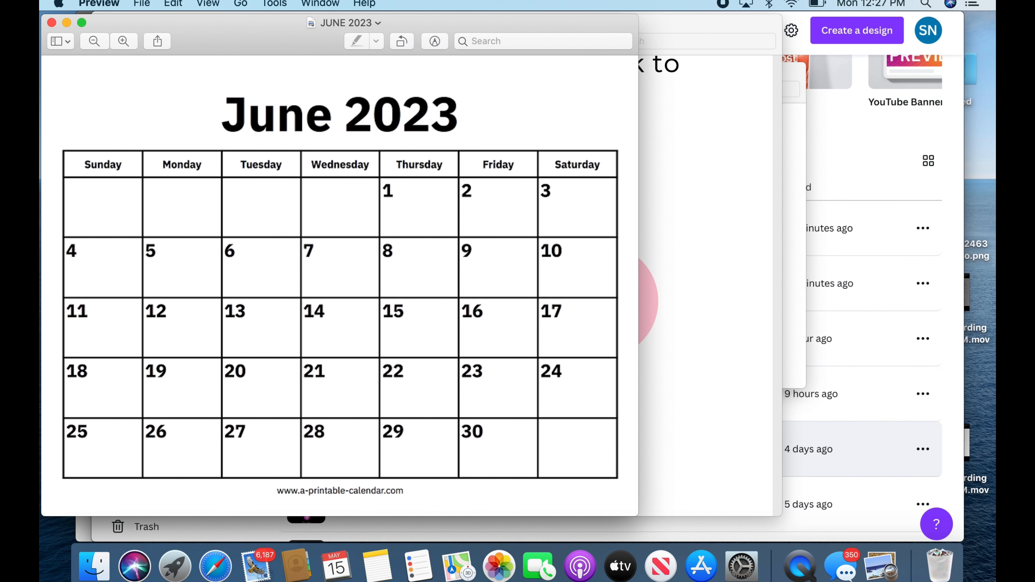
Step: Switch back to Canva, upload the JUNE 2023 file from Recents and place the image on page 16
{"action": "left_click", "coordinate": [214, 563]}
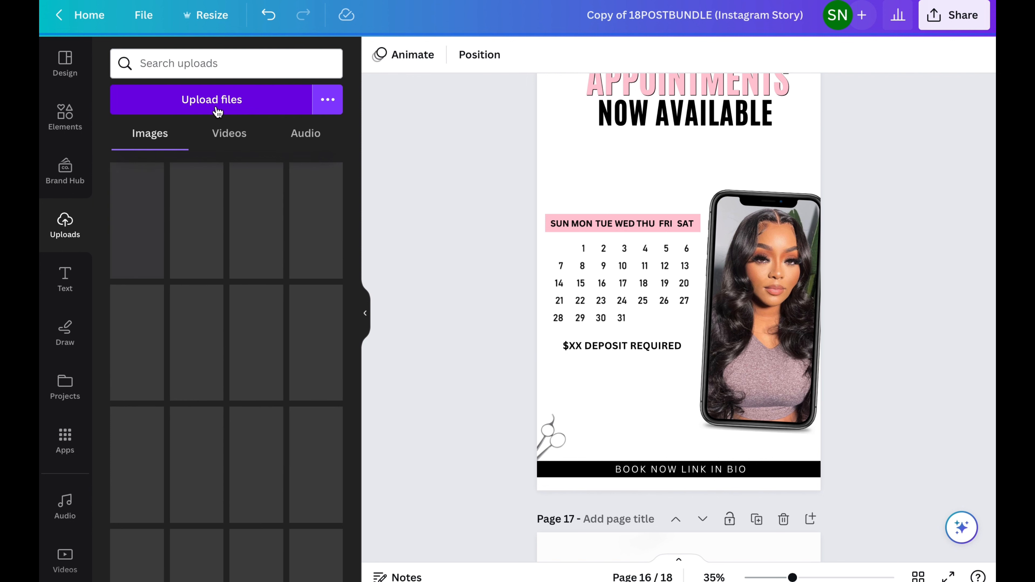
{"action": "left_click", "coordinate": [217, 108]}
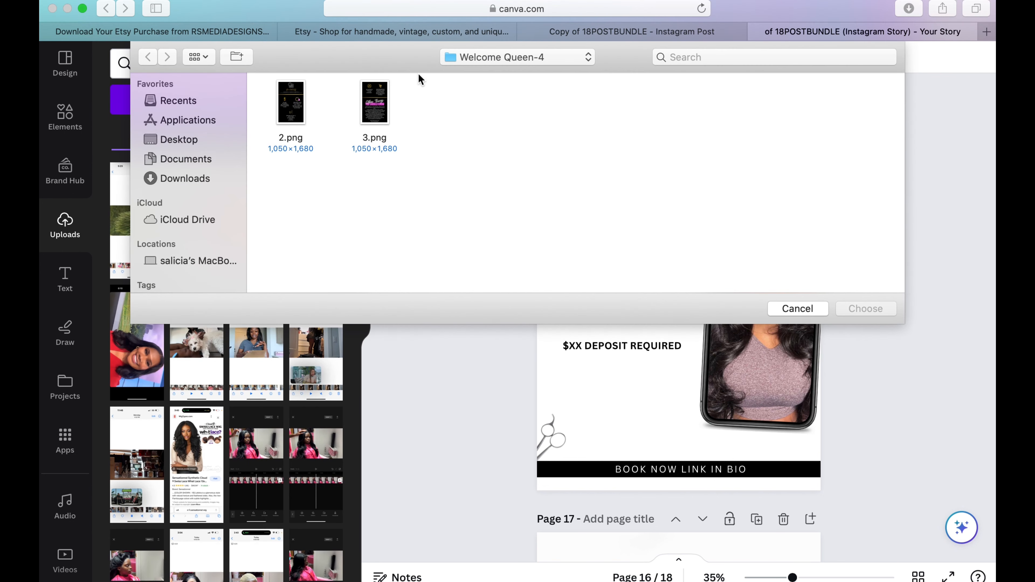
{"action": "left_click", "coordinate": [178, 101]}
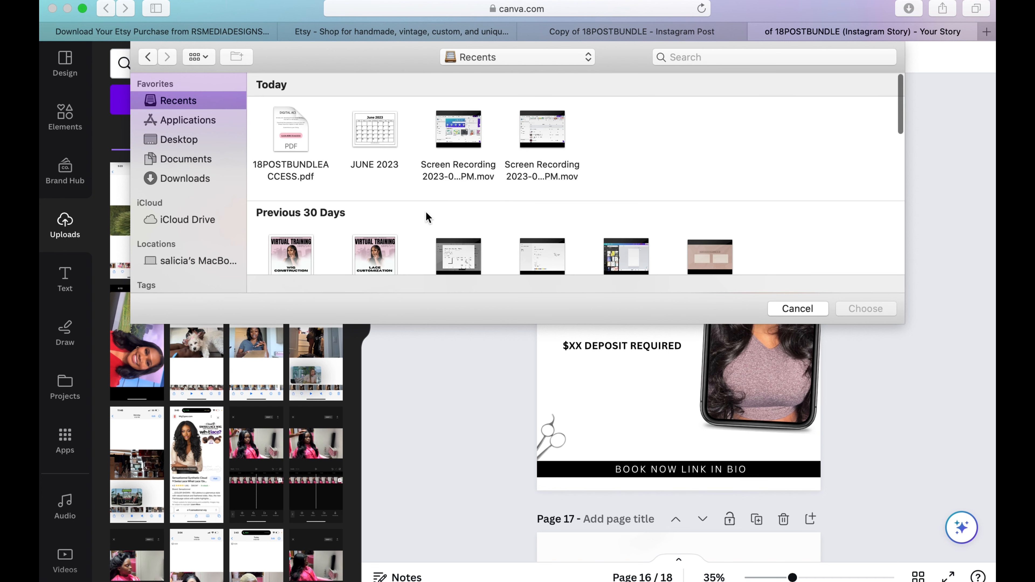
{"action": "left_click", "coordinate": [373, 150]}
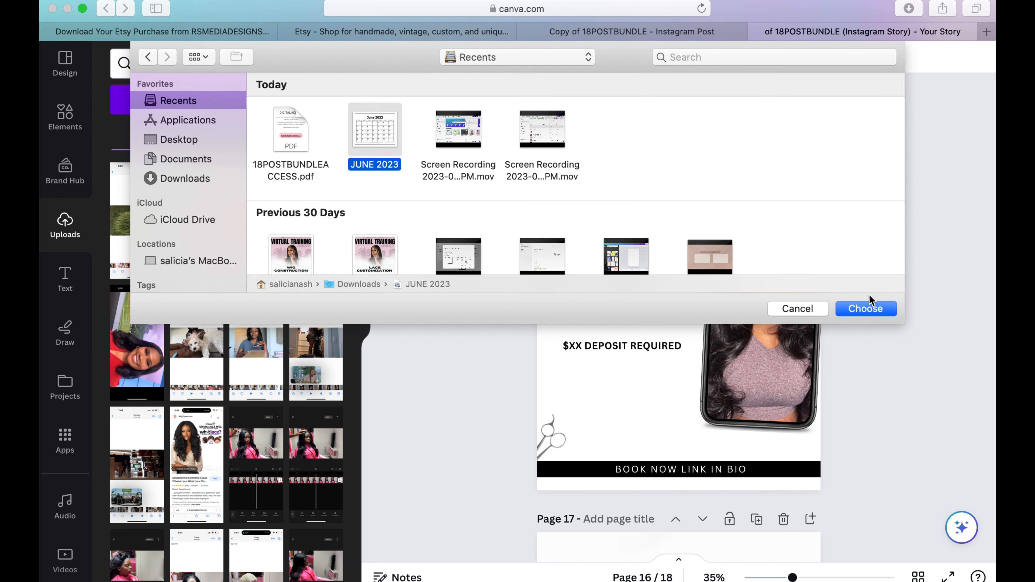
{"action": "left_click", "coordinate": [889, 311]}
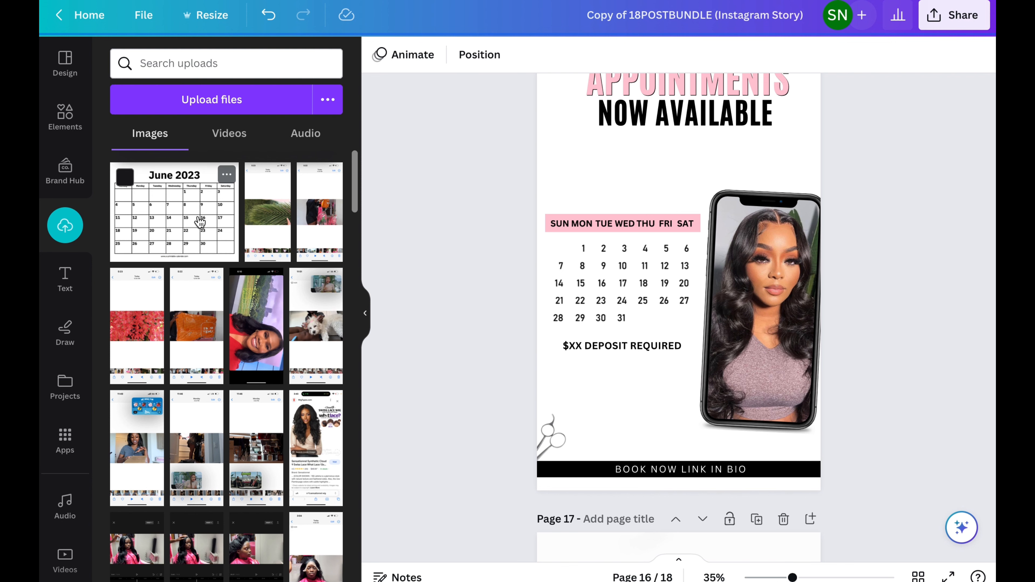
{"action": "left_click", "coordinate": [200, 222]}
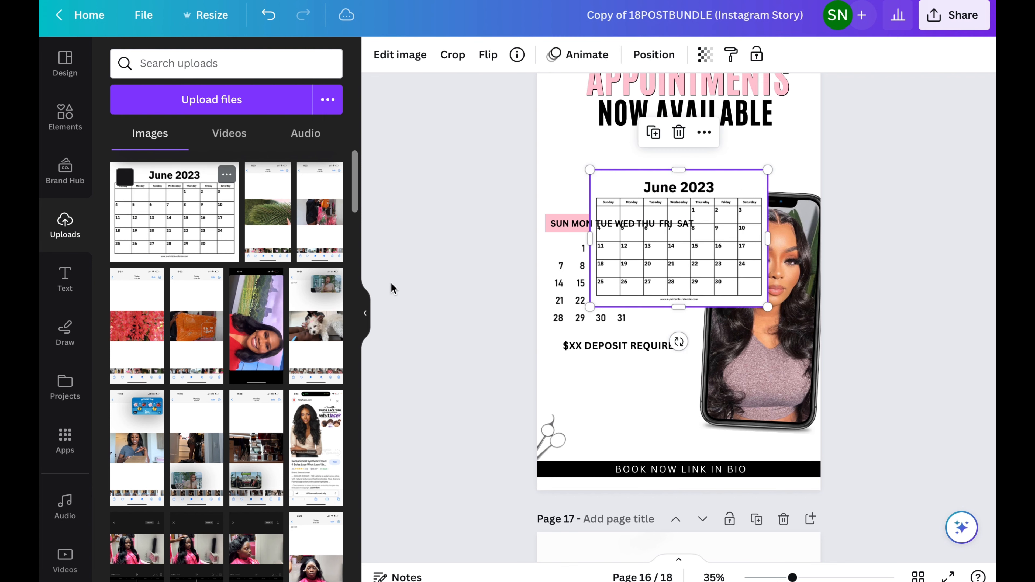
Step: Crop the month title, weekday row and web address off the June 2023 calendar image and remove its background
{"action": "left_click", "coordinate": [363, 316]}
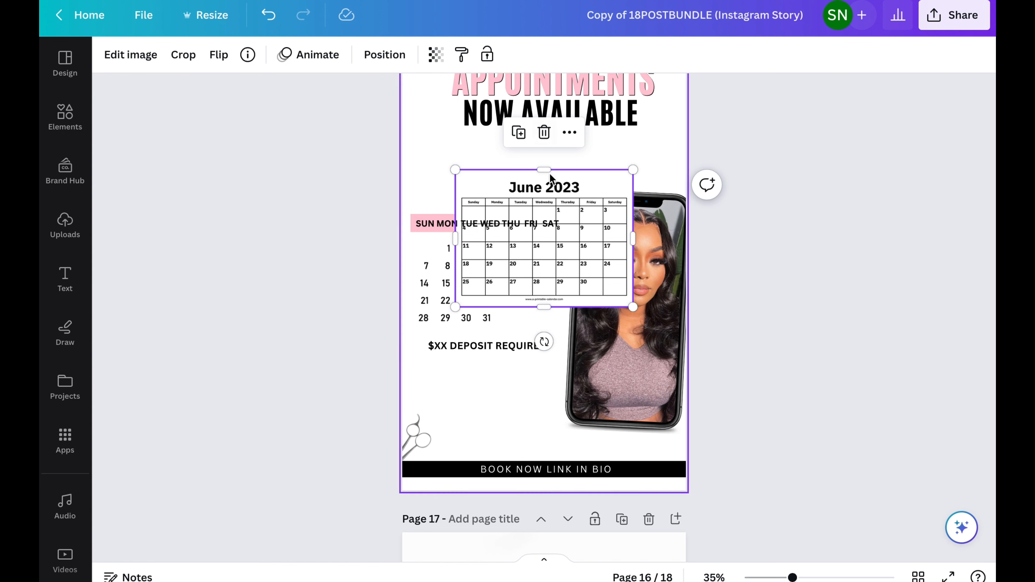
{"action": "left_click_drag", "start_coordinate": [544, 170], "coordinate": [554, 204]}
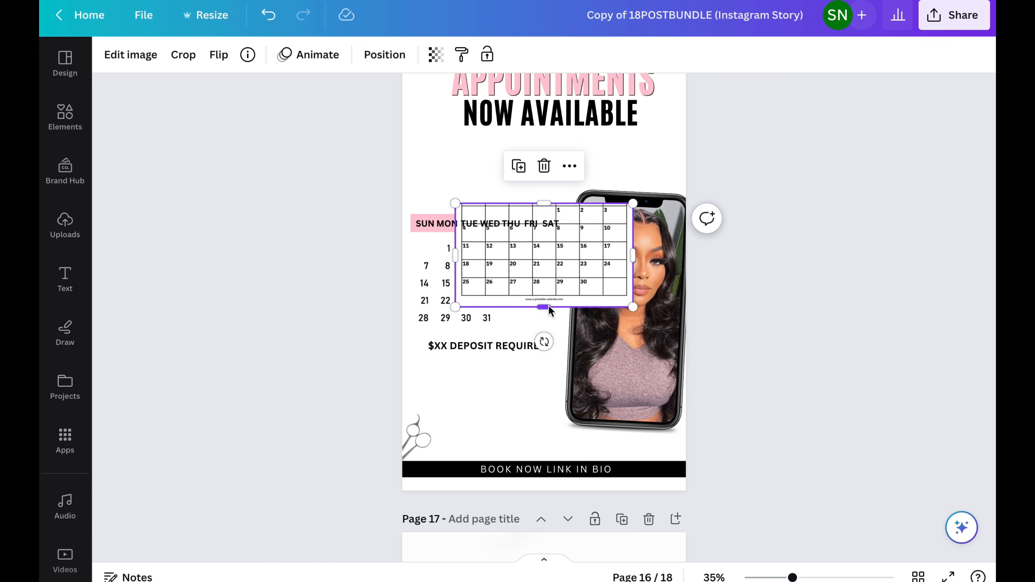
{"action": "left_click_drag", "start_coordinate": [546, 302], "coordinate": [547, 299]}
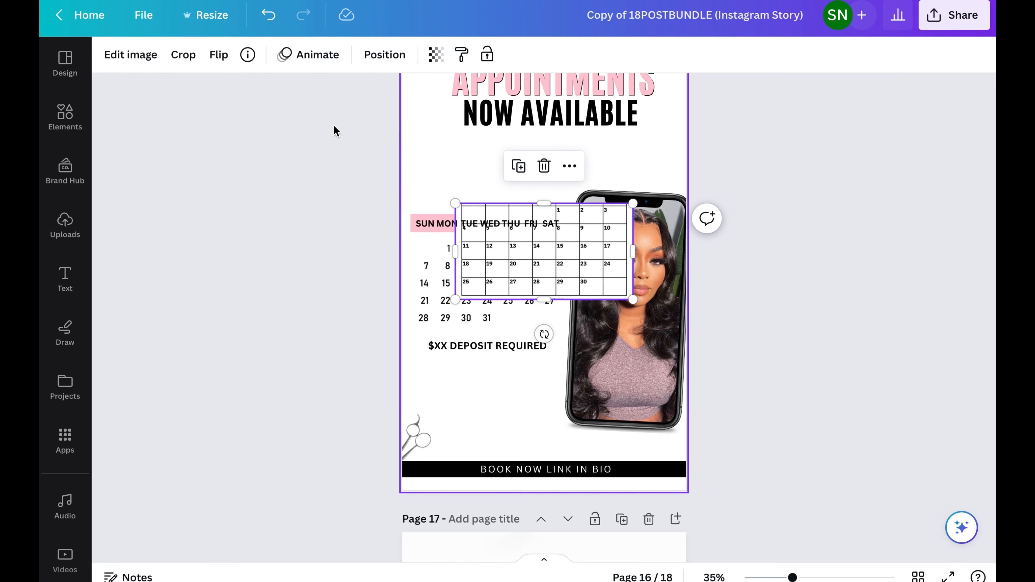
{"action": "left_click", "coordinate": [149, 55]}
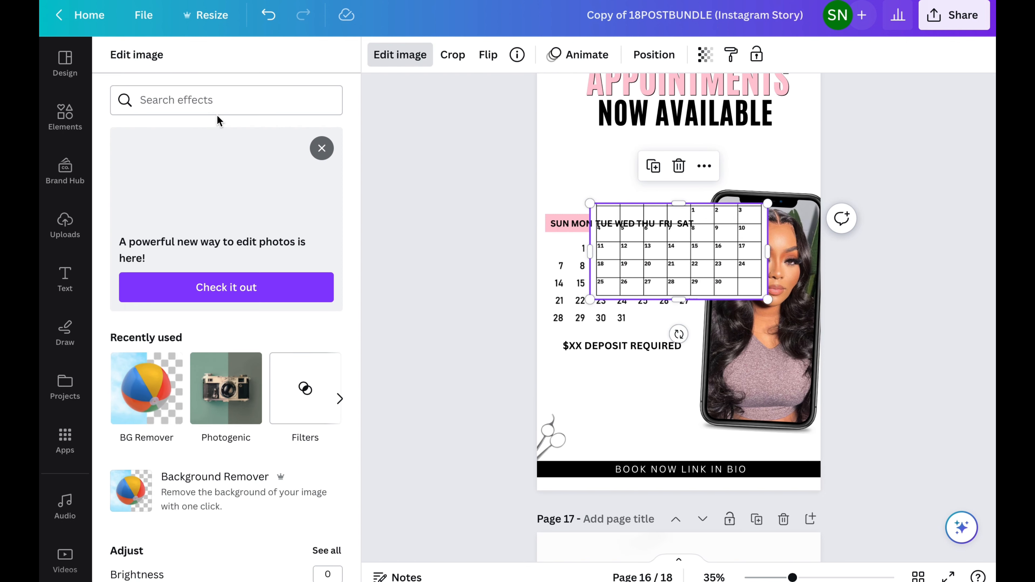
{"action": "left_click", "coordinate": [159, 413]}
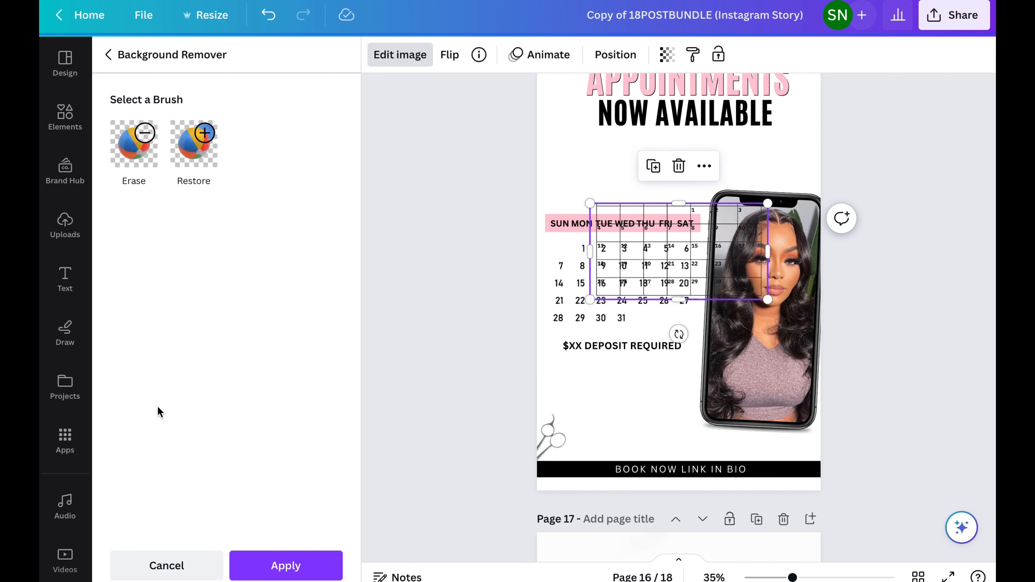
Step: Delete the old May dates image beneath the new June grid and select the weekday header group
{"action": "left_click", "coordinate": [570, 285]}
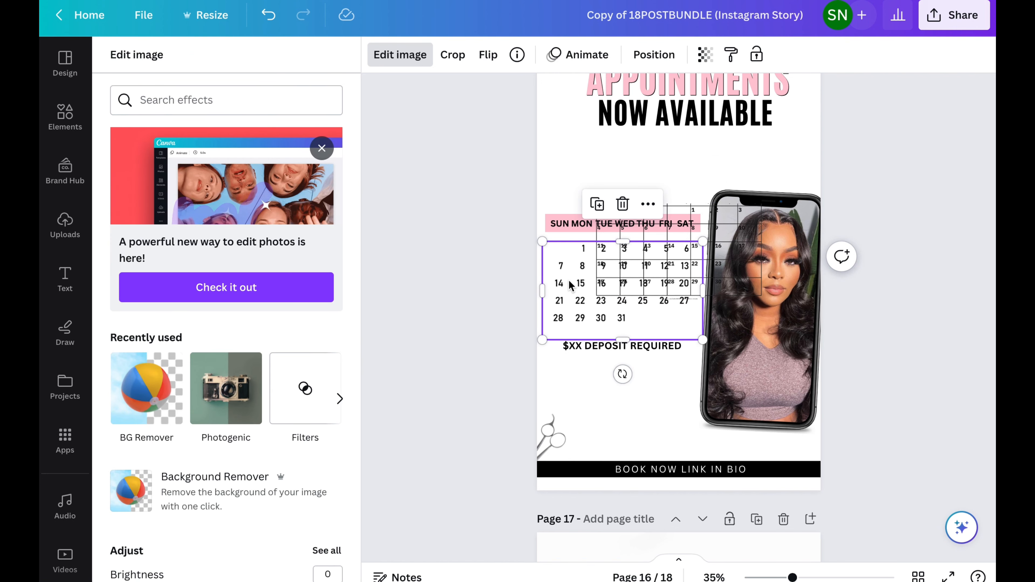
{"action": "left_click", "coordinate": [484, 231]}
{"action": "left_click", "coordinate": [522, 236]}
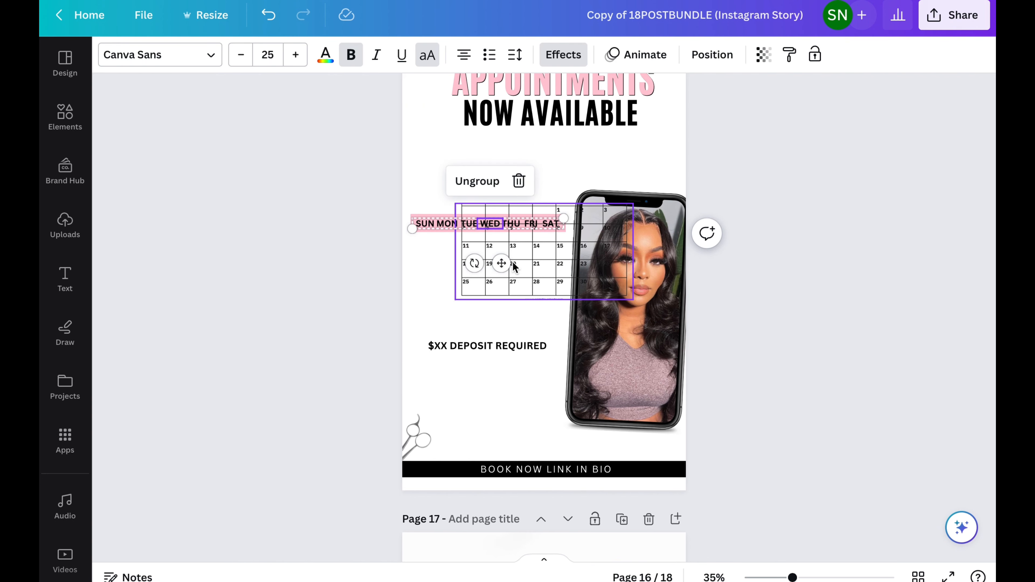
Step: Move the June date grid beneath the weekday header, crop its top, left and bottom edges, and scale it down to about the header's width
{"action": "left_click", "coordinate": [559, 265]}
{"action": "left_click_drag", "start_coordinate": [559, 265], "coordinate": [498, 287]}
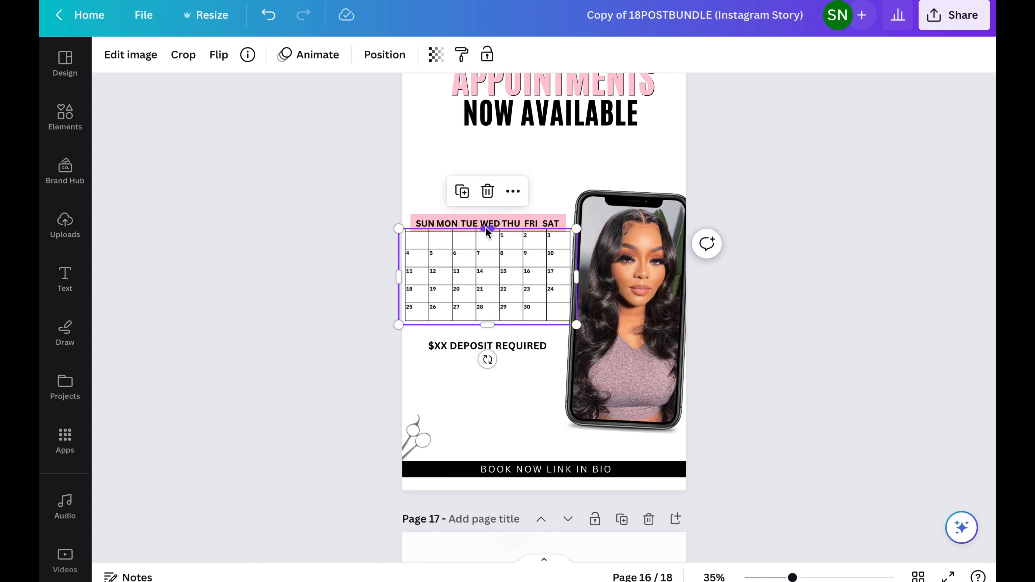
{"action": "left_click_drag", "start_coordinate": [486, 229], "coordinate": [488, 232]}
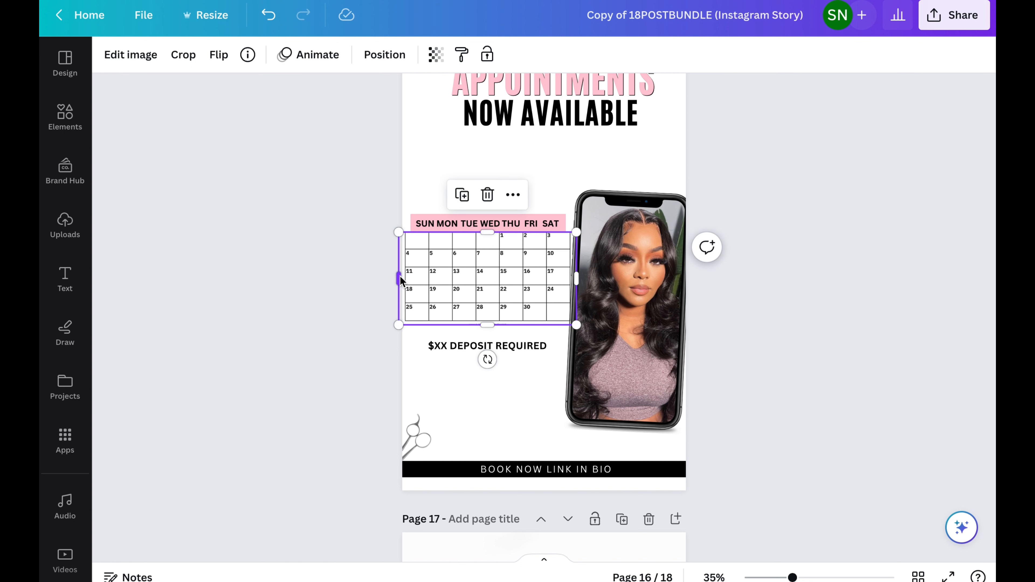
{"action": "left_click_drag", "start_coordinate": [400, 276], "coordinate": [407, 279]}
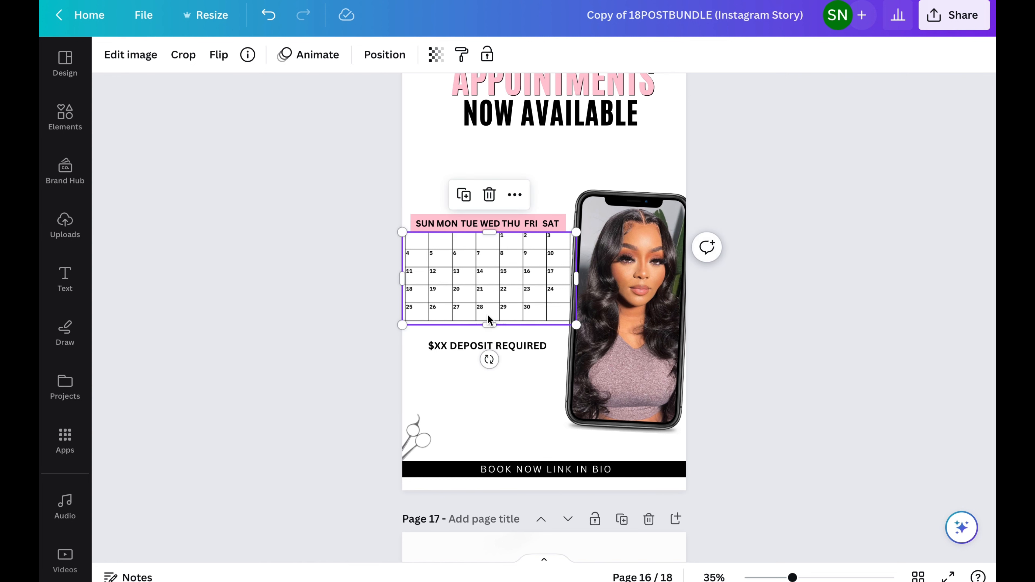
{"action": "left_click_drag", "start_coordinate": [491, 323], "coordinate": [491, 322]}
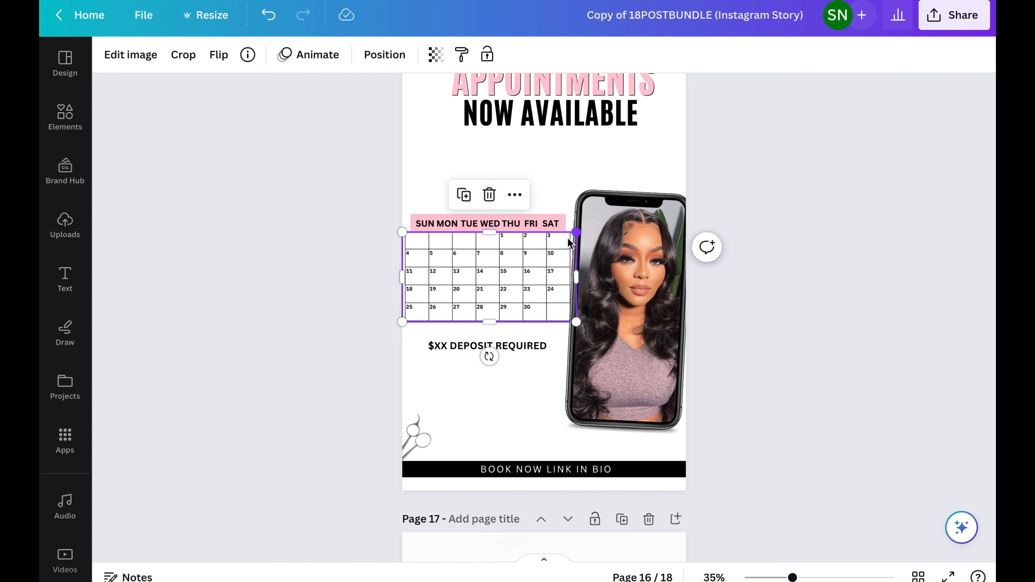
{"action": "left_click_drag", "start_coordinate": [569, 240], "coordinate": [562, 243]}
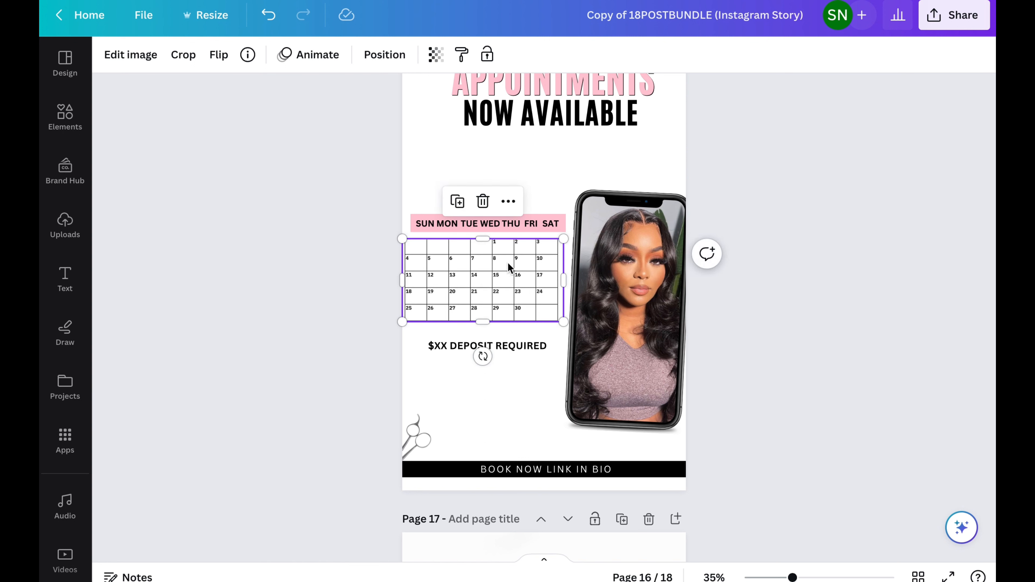
Step: Align the June date grid directly beneath the pink weekday header so their edges meet
{"action": "left_click_drag", "start_coordinate": [508, 262], "coordinate": [513, 265]}
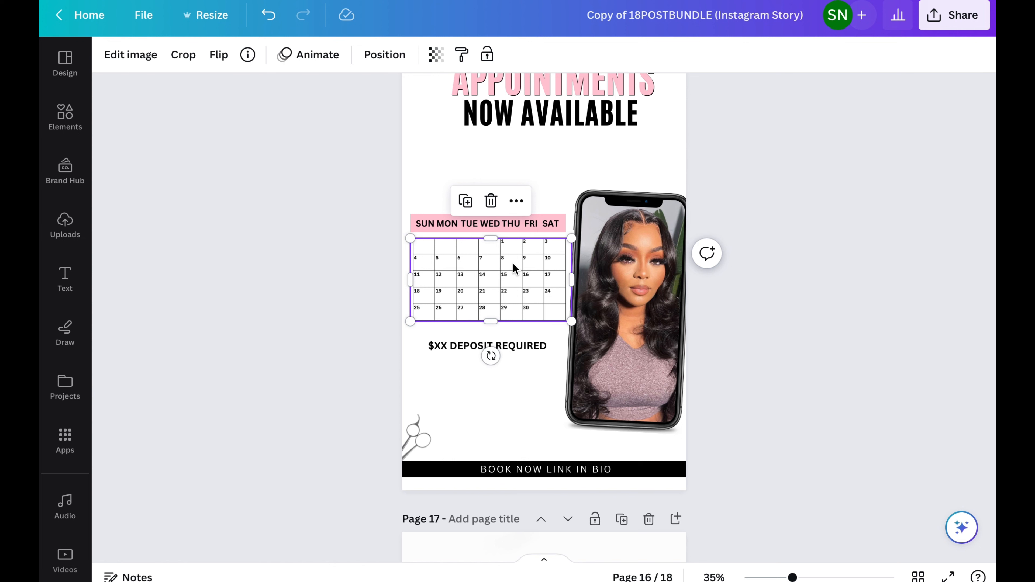
{"action": "left_click", "coordinate": [843, 192]}
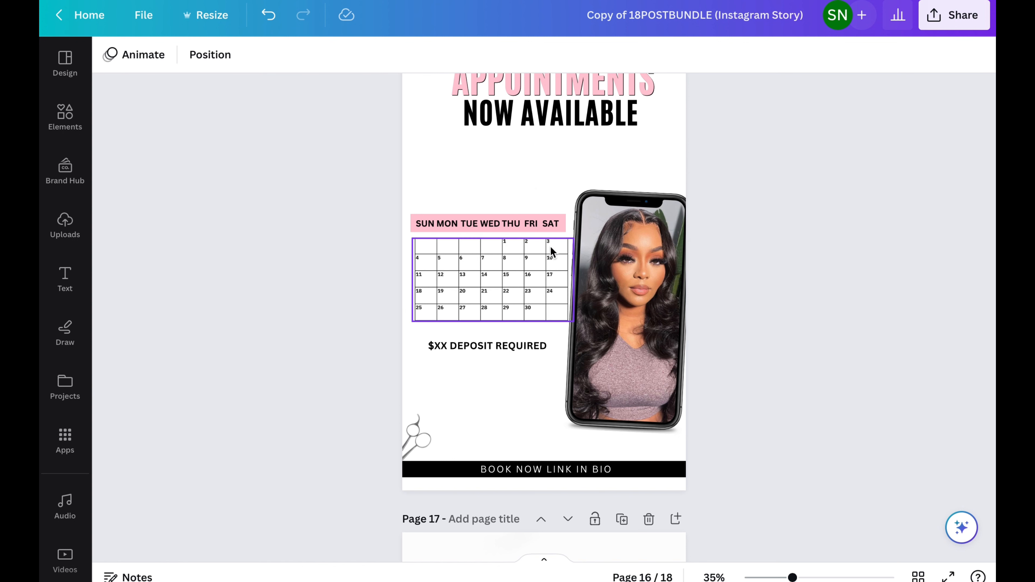
{"action": "left_click_drag", "start_coordinate": [541, 261], "coordinate": [539, 258]}
{"action": "left_click", "coordinate": [805, 129]}
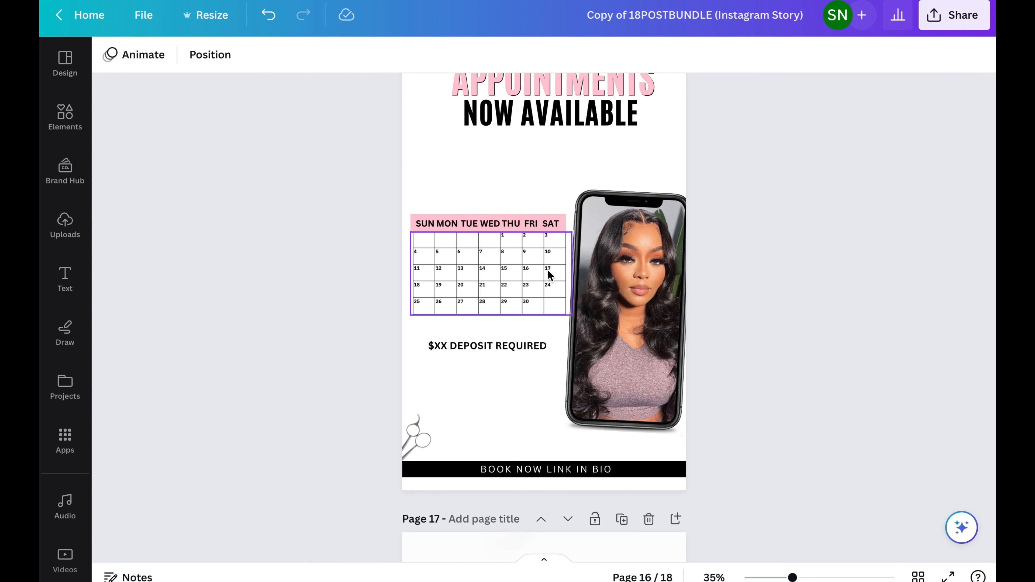
{"action": "left_click", "coordinate": [534, 282]}
{"action": "left_click_drag", "start_coordinate": [535, 281], "coordinate": [532, 282]}
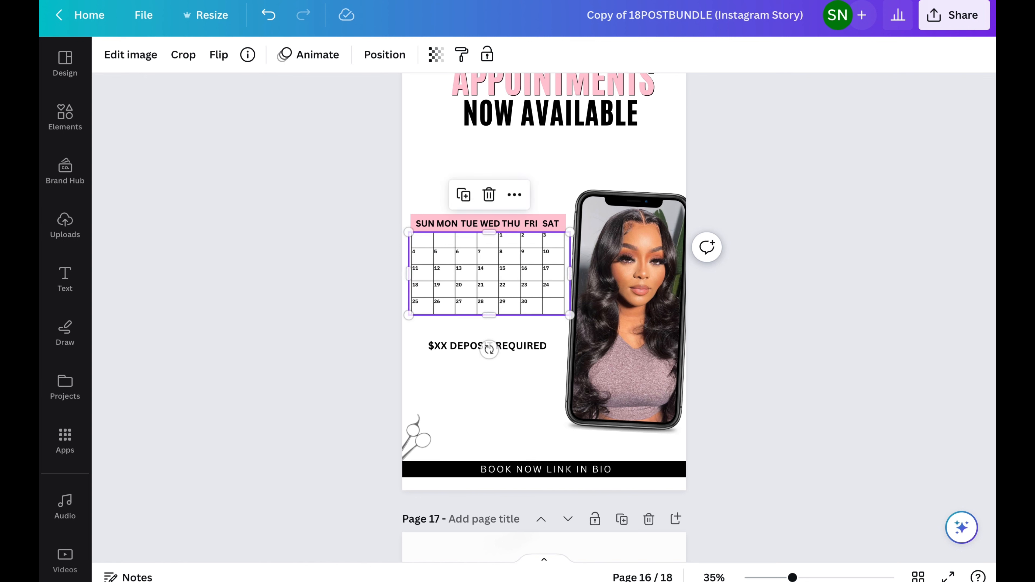
{"action": "left_click", "coordinate": [860, 160]}
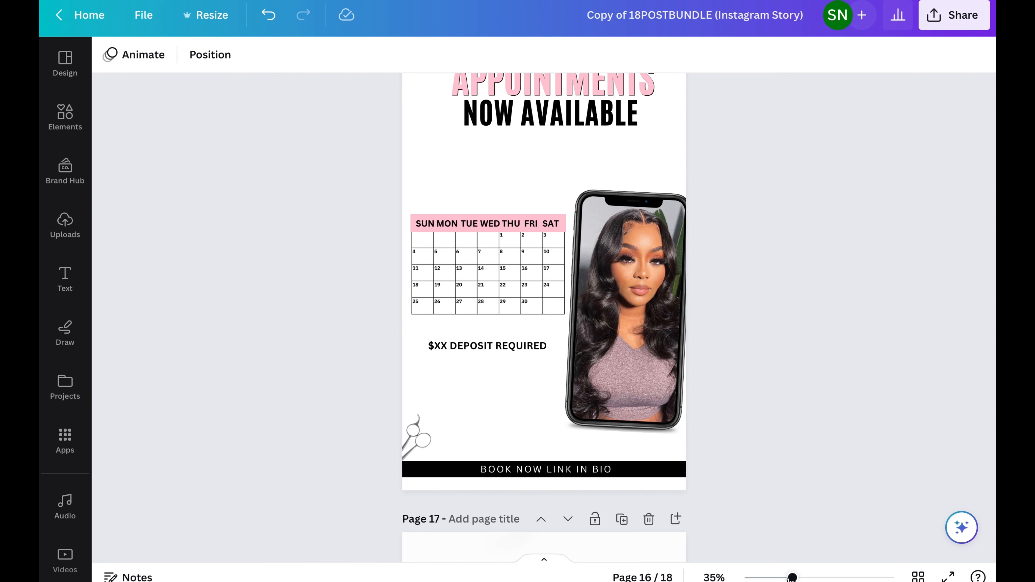
Step: Add a body text box reading JUNE to page 16
{"action": "left_click_drag", "start_coordinate": [792, 577], "coordinate": [796, 576]}
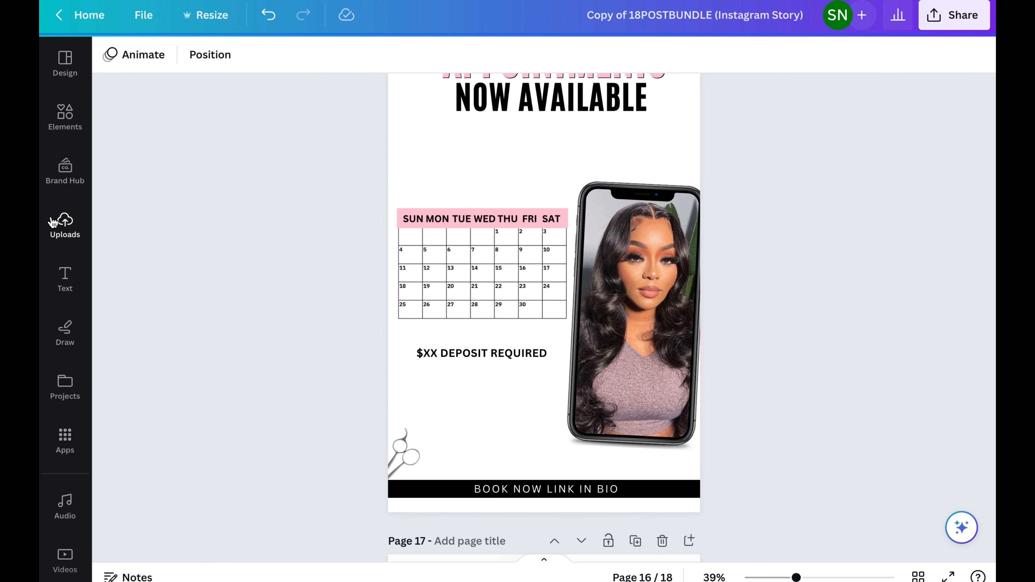
{"action": "left_click", "coordinate": [65, 278]}
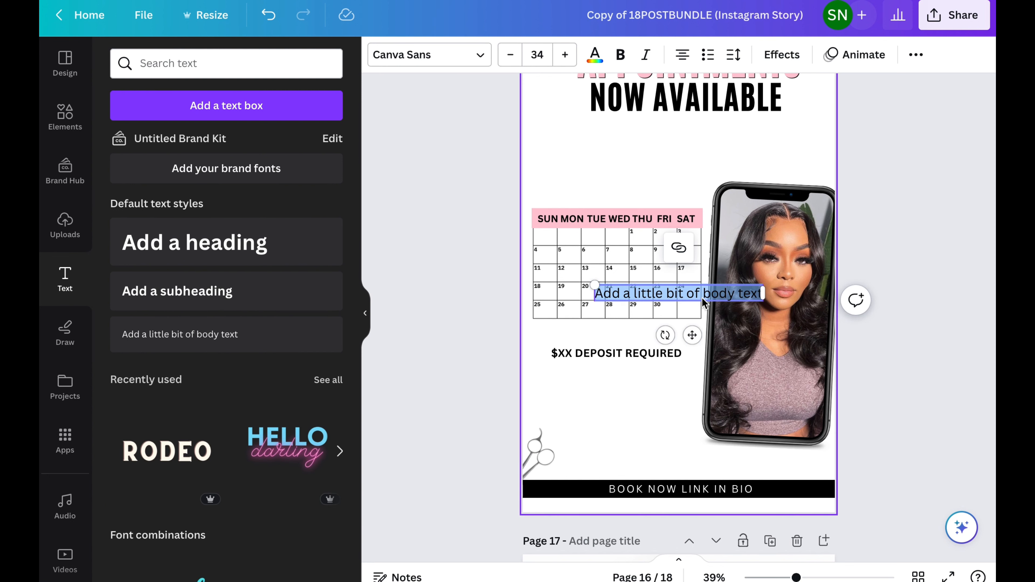
{"action": "type", "text": "JUNE"}
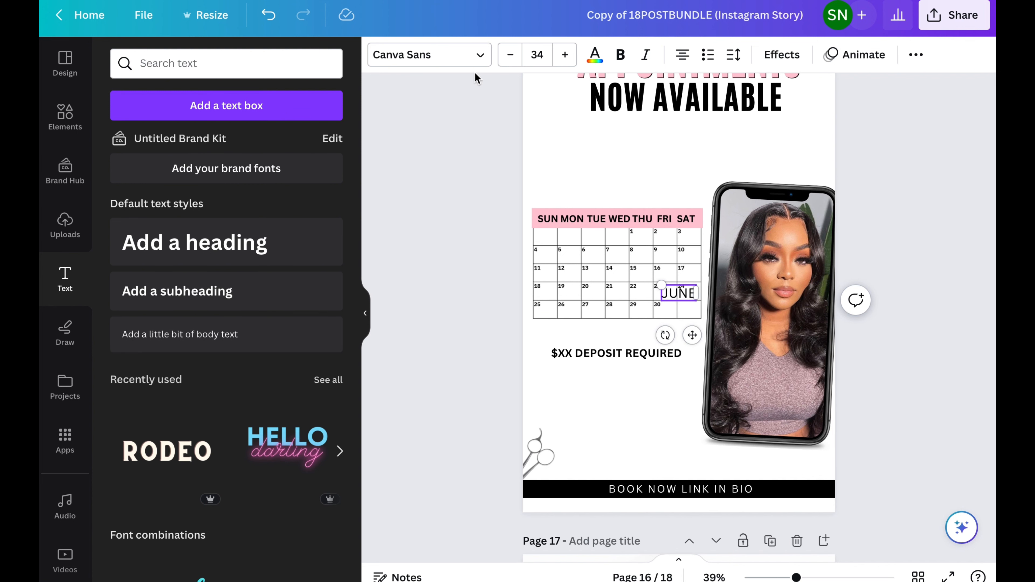
Step: Try the Halimum and Assistant Bold fonts on the JUNE text
{"action": "left_click", "coordinate": [440, 54]}
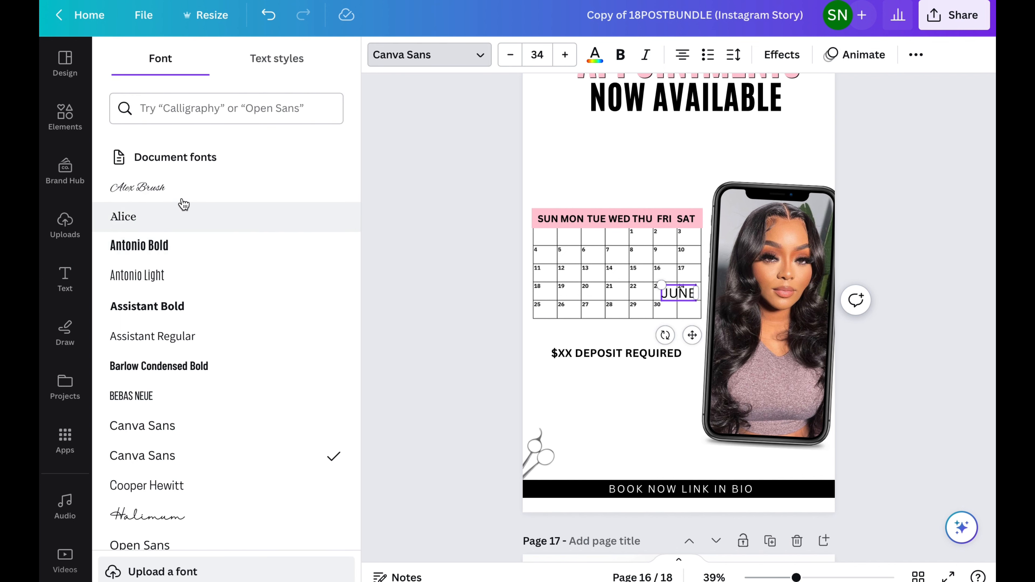
{"action": "left_click", "coordinate": [235, 514]}
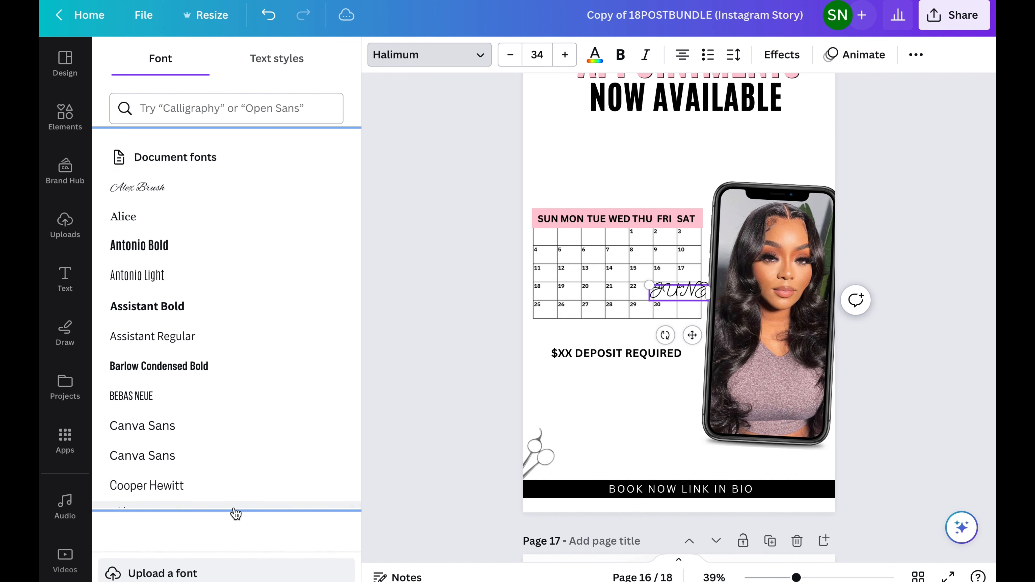
{"action": "left_click", "coordinate": [219, 320]}
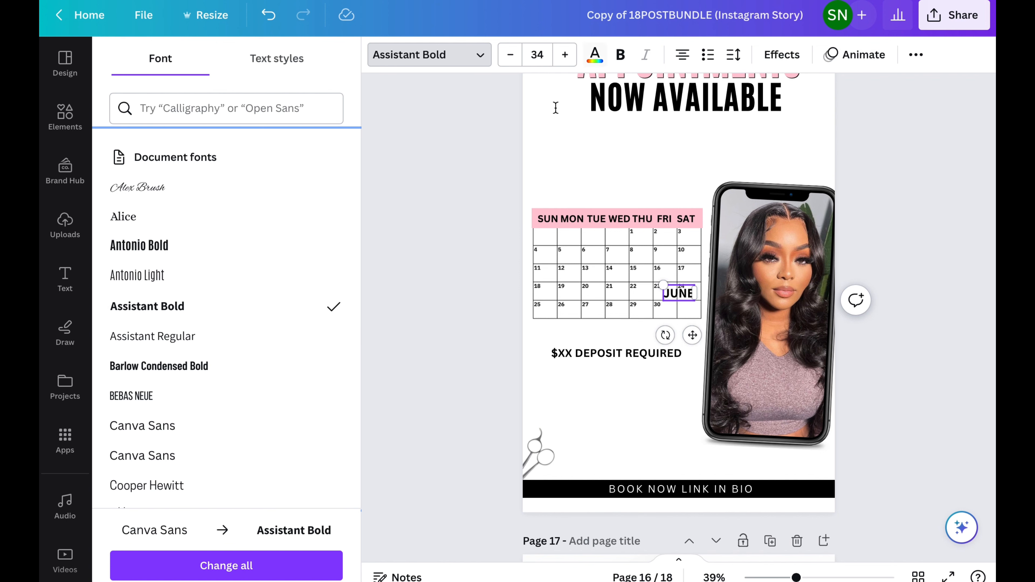
{"action": "left_click", "coordinate": [411, 159]}
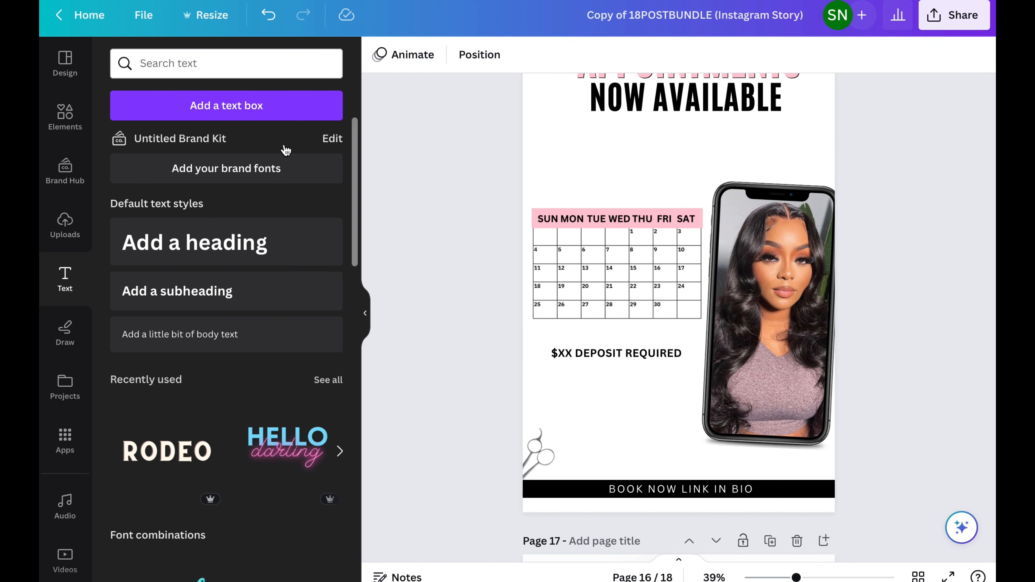
{"action": "left_click", "coordinate": [269, 15]}
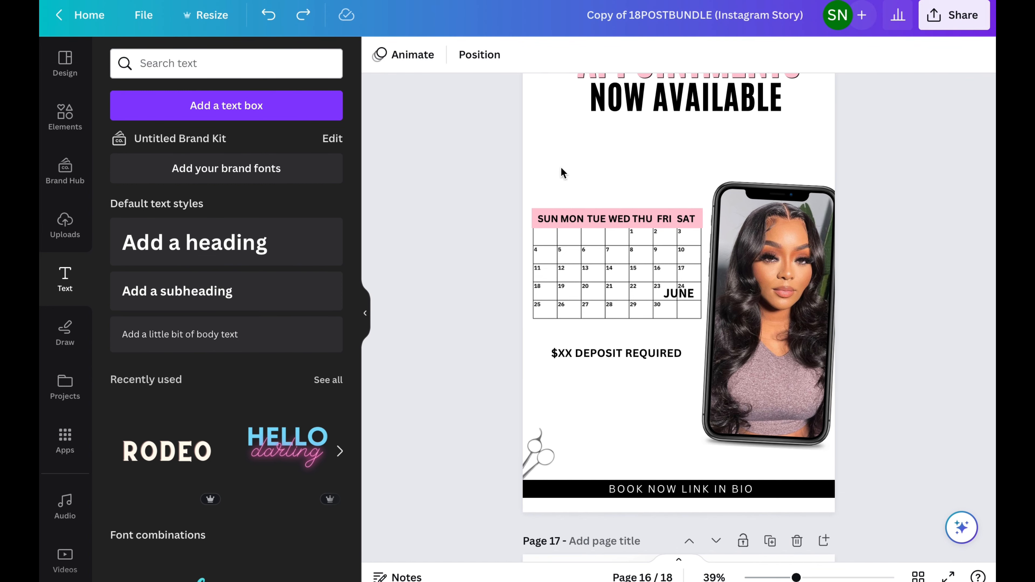
Step: Move the JUNE text into the space above the weekday header and rewrite it as June
{"action": "left_click", "coordinate": [684, 296]}
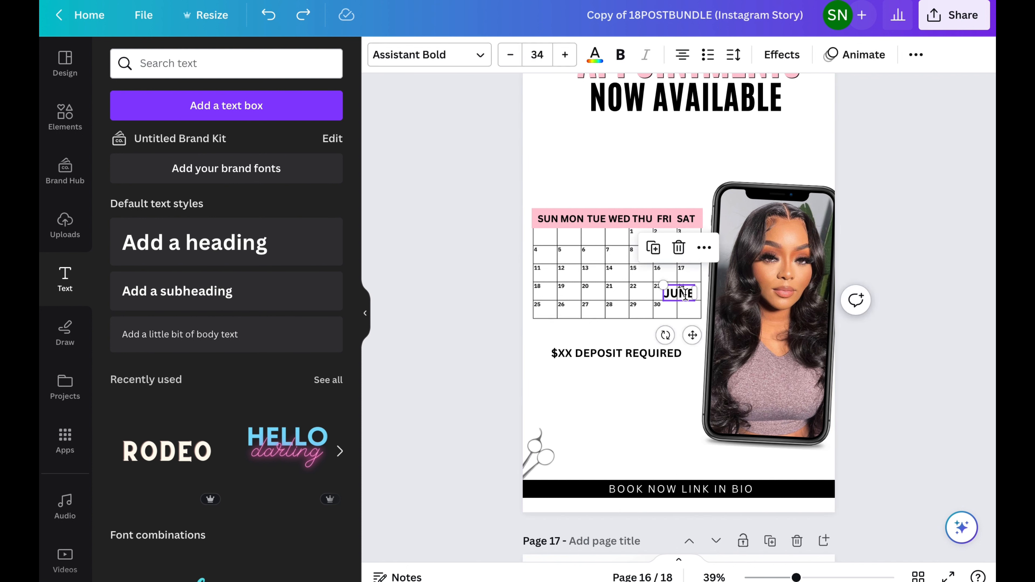
{"action": "left_click_drag", "start_coordinate": [694, 330], "coordinate": [623, 210]}
{"action": "double_click", "coordinate": [616, 171]}
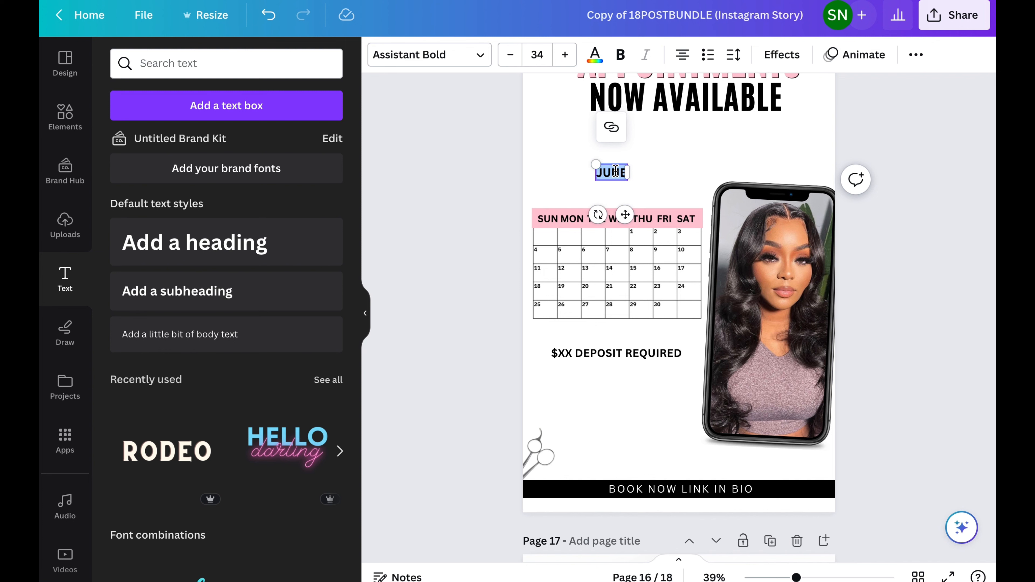
{"action": "type", "text": "June"}
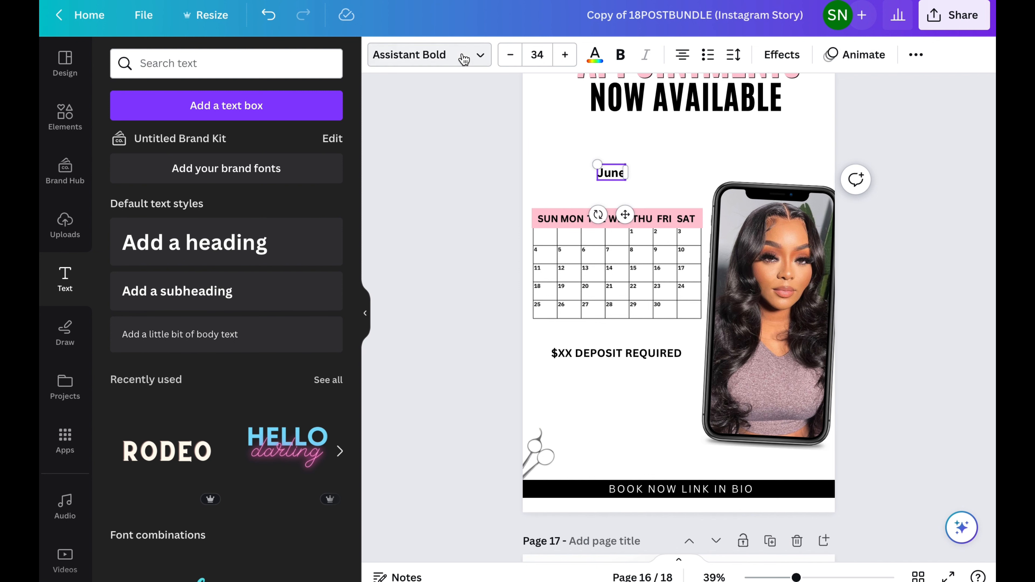
Step: Change the font of the June text to Signature
{"action": "left_click", "coordinate": [464, 60]}
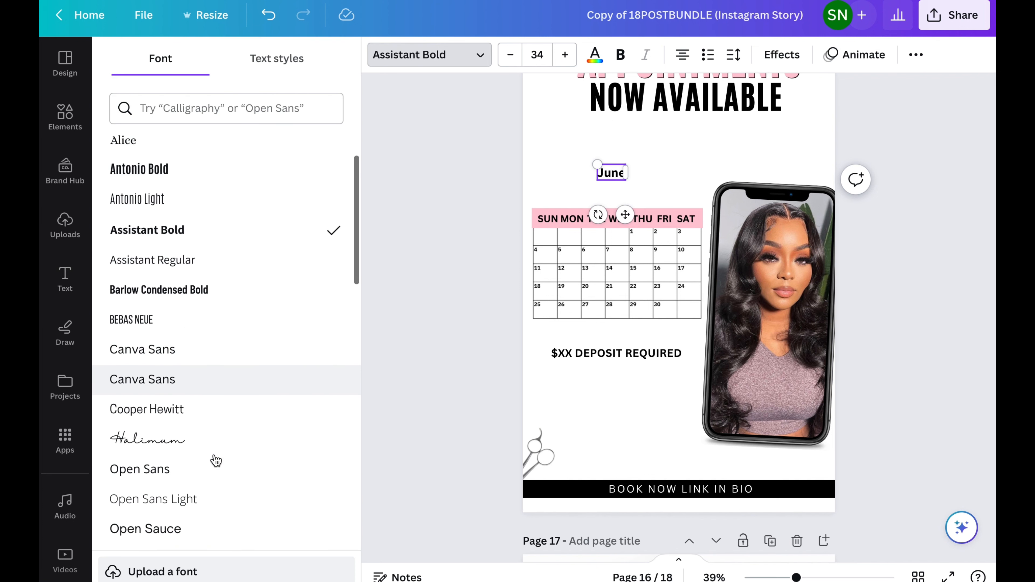
{"action": "scroll", "coordinate": [216, 461], "scroll_direction": "down", "scroll_amount": 9}
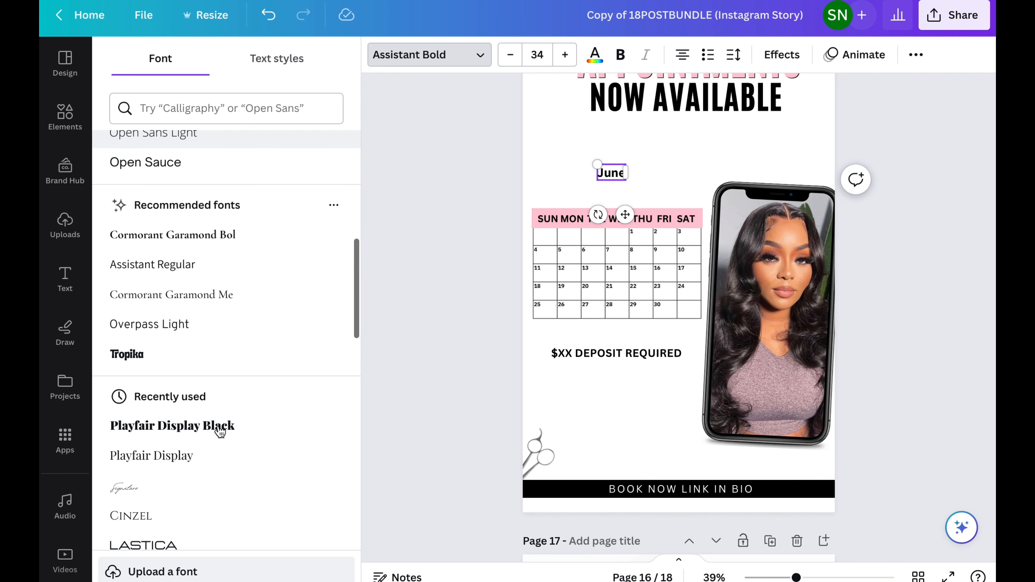
{"action": "left_click", "coordinate": [200, 484]}
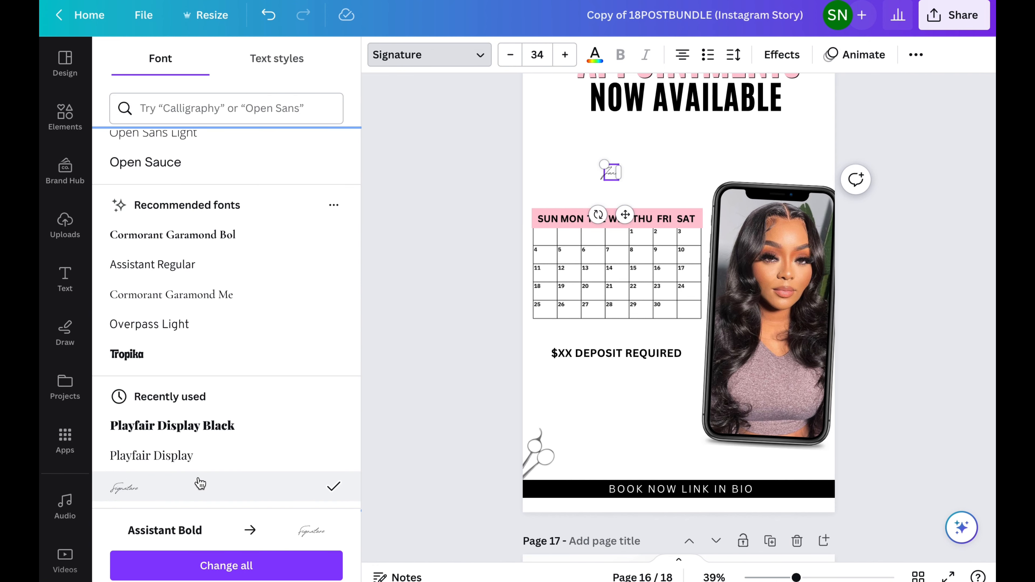
Step: Try enlarging the June text to font size 300
{"action": "left_click", "coordinate": [564, 55]}
{"action": "left_click", "coordinate": [565, 54]}
{"action": "left_click", "coordinate": [565, 55]}
{"action": "left_click", "coordinate": [564, 55]}
{"action": "left_click", "coordinate": [564, 54]}
{"action": "left_click", "coordinate": [564, 55]}
{"action": "left_click", "coordinate": [564, 55]}
{"action": "left_click", "coordinate": [564, 55]}
{"action": "left_click", "coordinate": [565, 55]}
{"action": "left_click", "coordinate": [564, 55]}
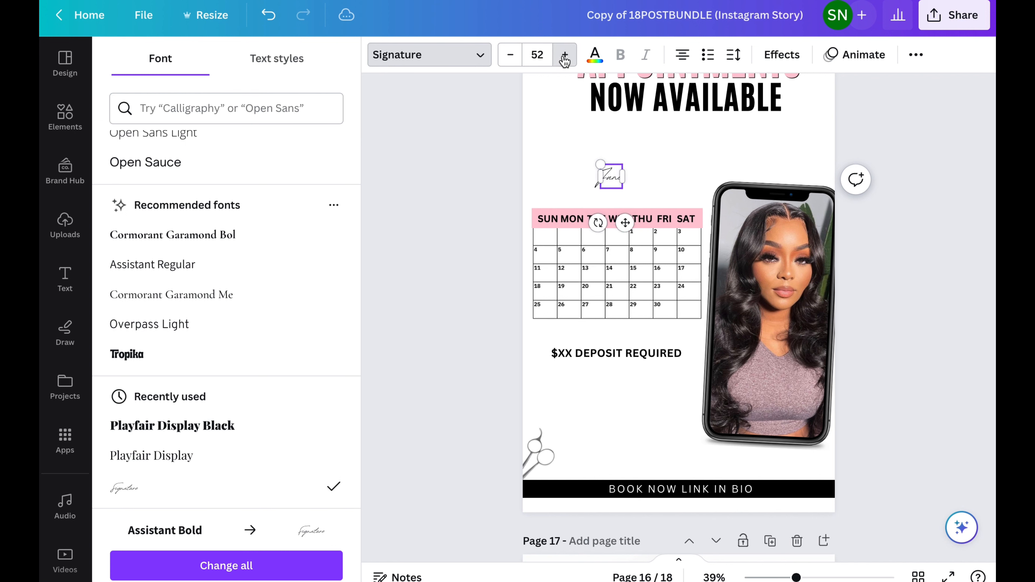
{"action": "left_click", "coordinate": [565, 54]}
{"action": "left_click", "coordinate": [564, 54]}
{"action": "left_click", "coordinate": [564, 55]}
{"action": "left_click", "coordinate": [565, 55]}
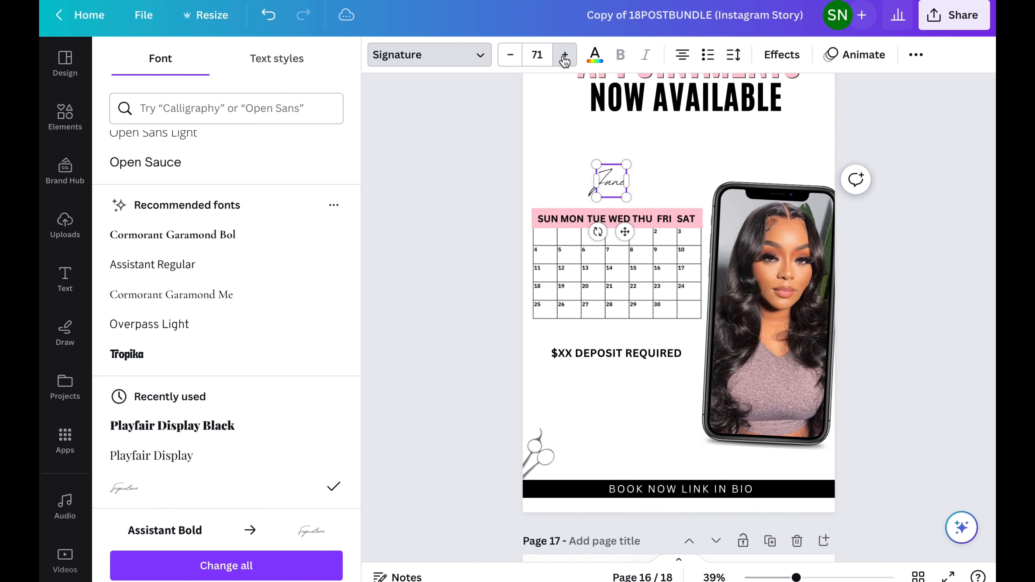
{"action": "left_click", "coordinate": [565, 55]}
{"action": "left_click", "coordinate": [564, 55]}
{"action": "left_click", "coordinate": [546, 53]}
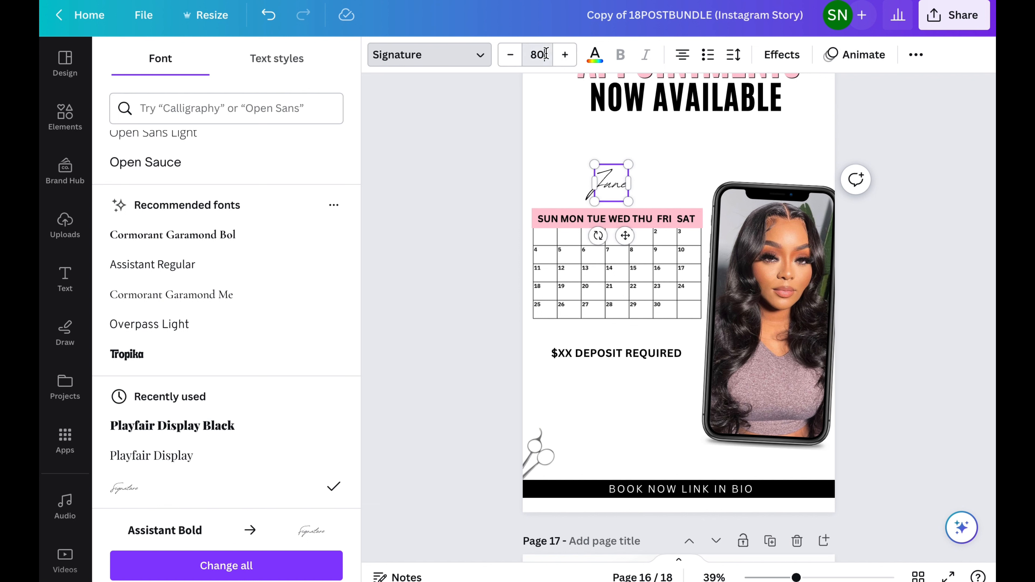
{"action": "type", "text": "300"}
{"action": "key", "text": "Return"}
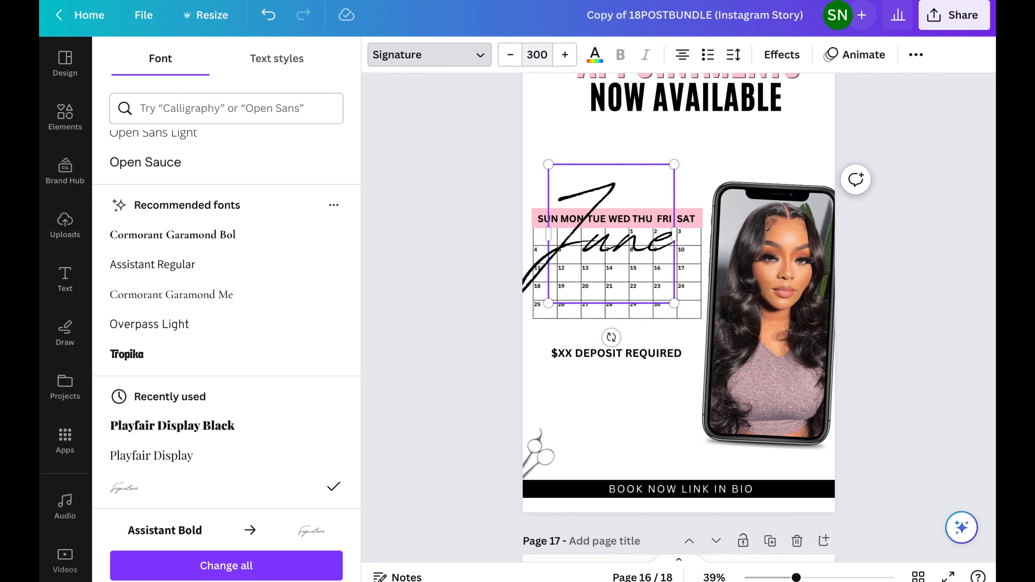
Step: Set the June text's font size to 200 and place it above the calendar, just under the NOW AVAILABLE heading
{"action": "left_click", "coordinate": [550, 48]}
{"action": "type", "text": "200"}
{"action": "key", "text": "Return"}
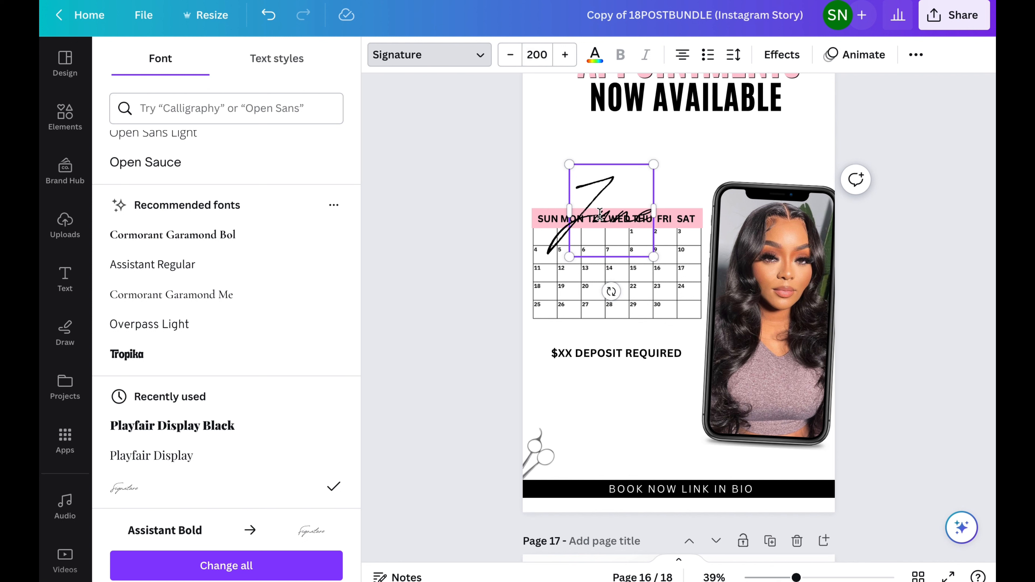
{"action": "double_click", "coordinate": [595, 189]}
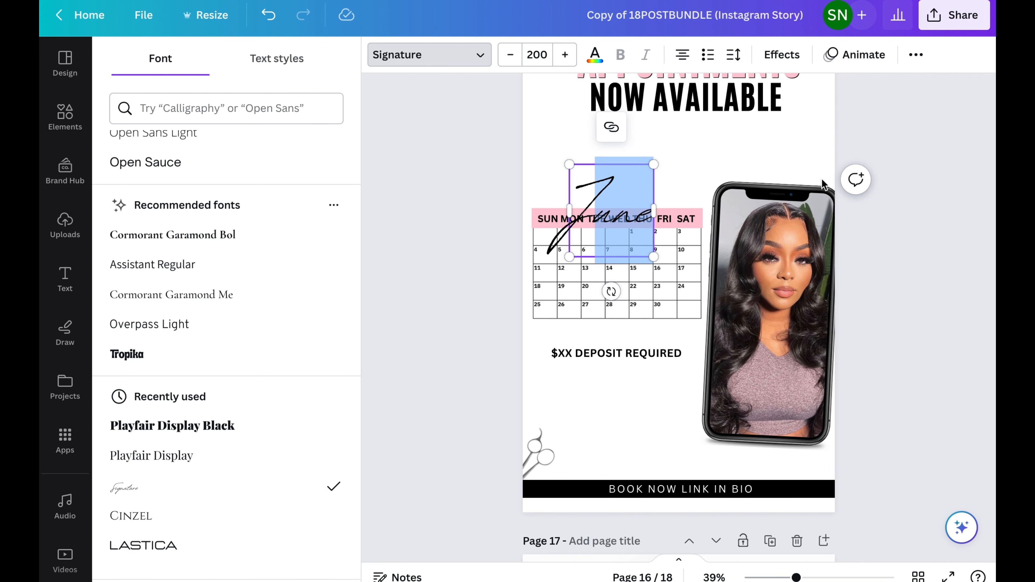
{"action": "key", "text": "Escape"}
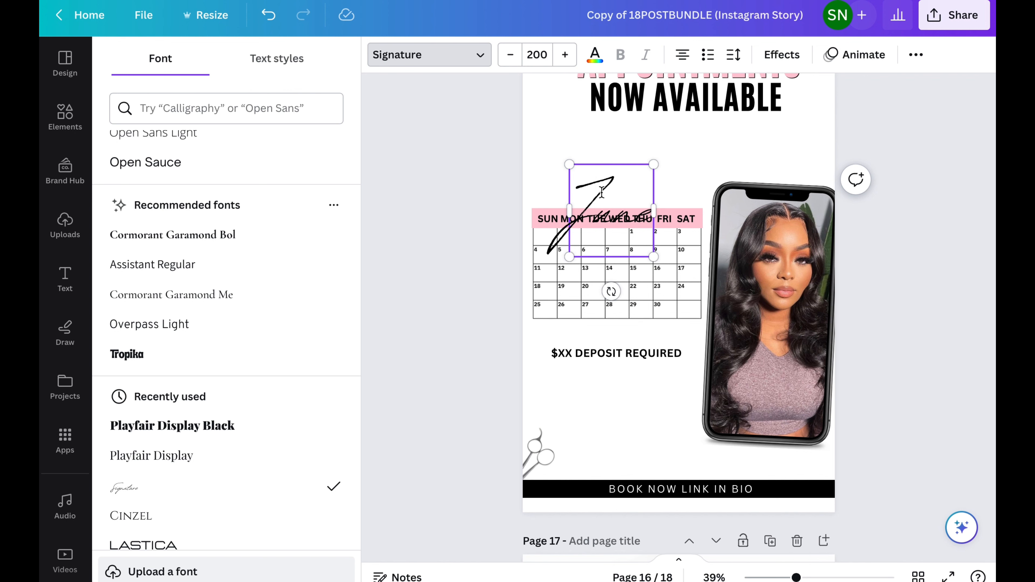
{"action": "left_click", "coordinate": [689, 157]}
{"action": "left_click_drag", "start_coordinate": [610, 193], "coordinate": [606, 126]}
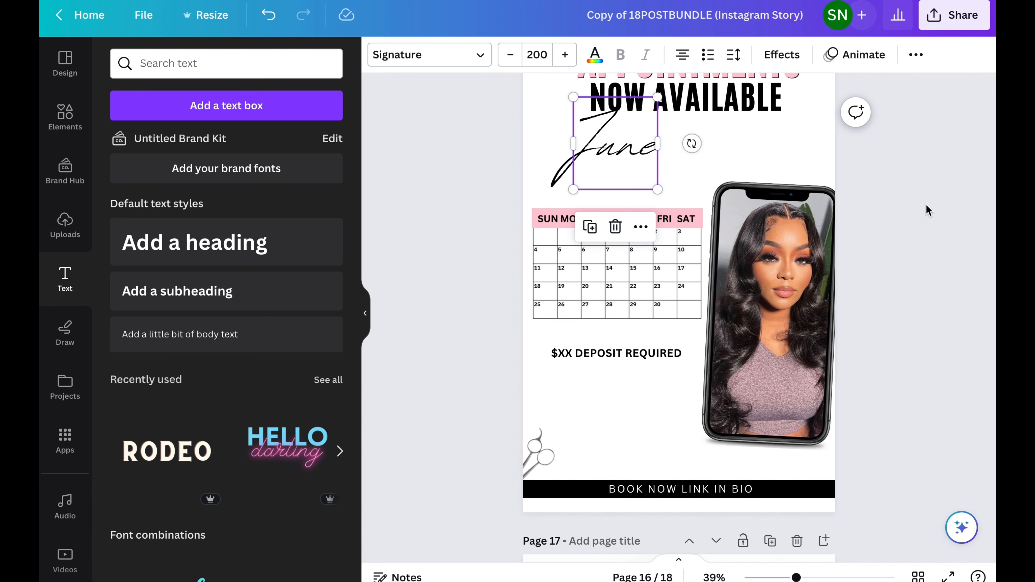
{"action": "left_click", "coordinate": [927, 212]}
Step: Move the $XX DEPOSIT REQUIRED text down to just above the black BOOK NOW LINK IN BIO bar
{"action": "left_click", "coordinate": [616, 359]}
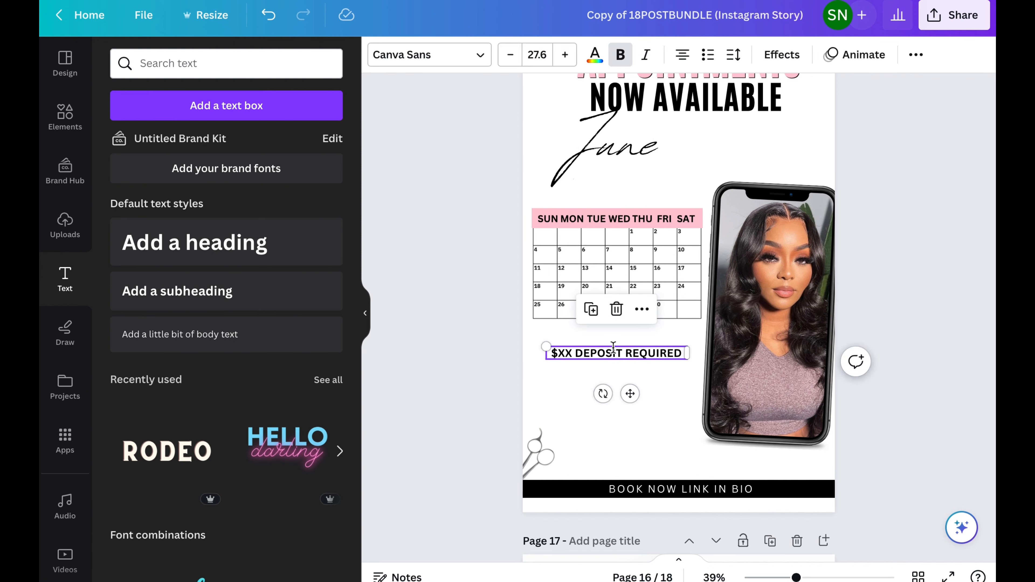
{"action": "left_click_drag", "start_coordinate": [631, 393], "coordinate": [629, 491]}
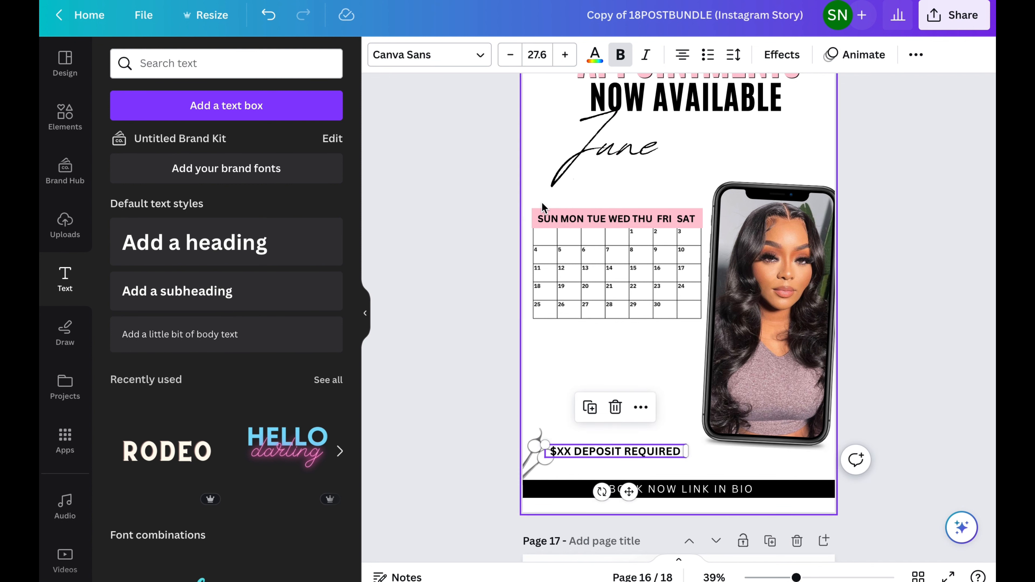
Step: Group the calendar grid with its weekday header and move the group down toward the deposit text
{"action": "left_click_drag", "start_coordinate": [542, 203], "coordinate": [669, 327]}
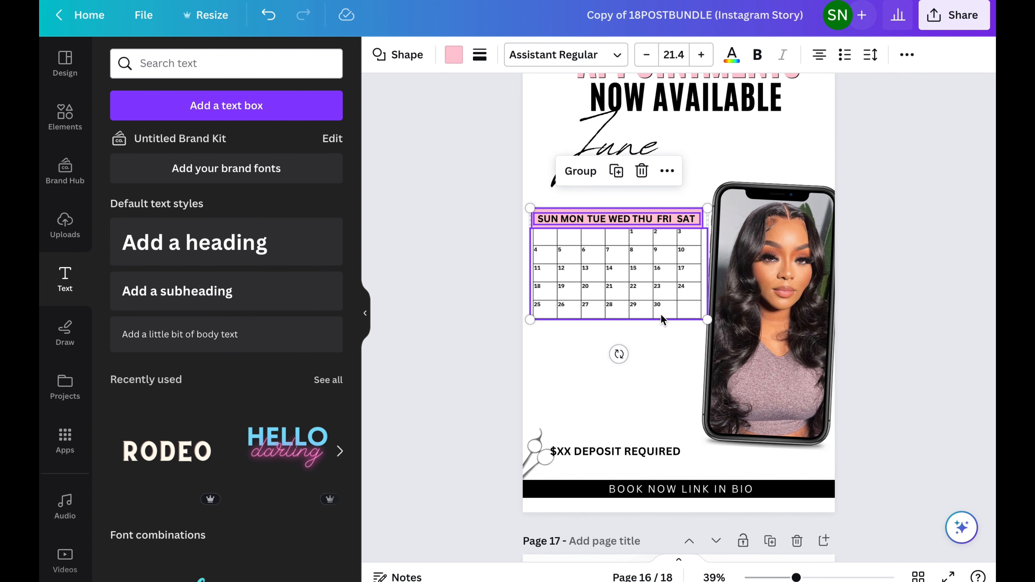
{"action": "left_click", "coordinate": [587, 175]}
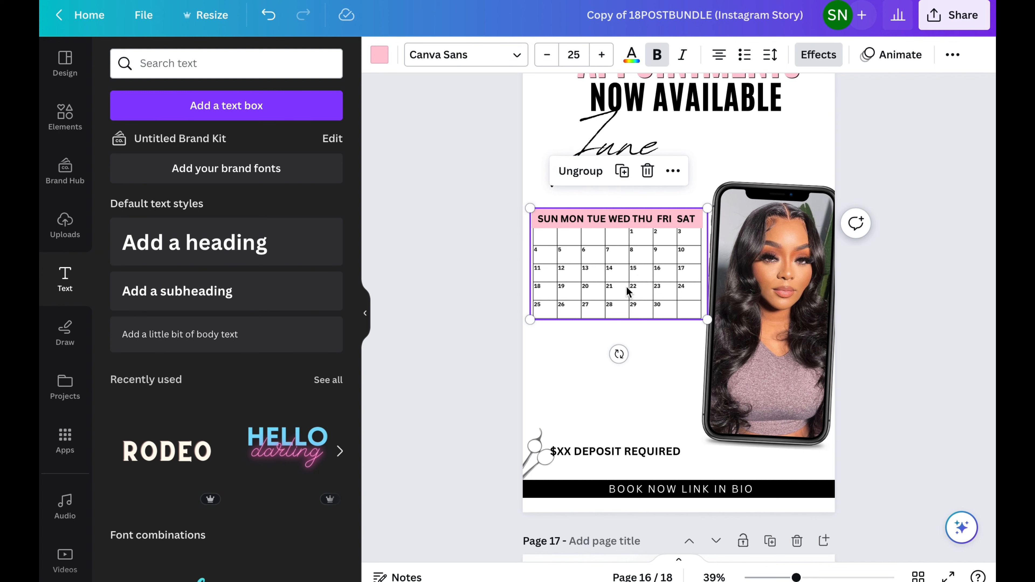
{"action": "left_click_drag", "start_coordinate": [630, 292], "coordinate": [627, 369]}
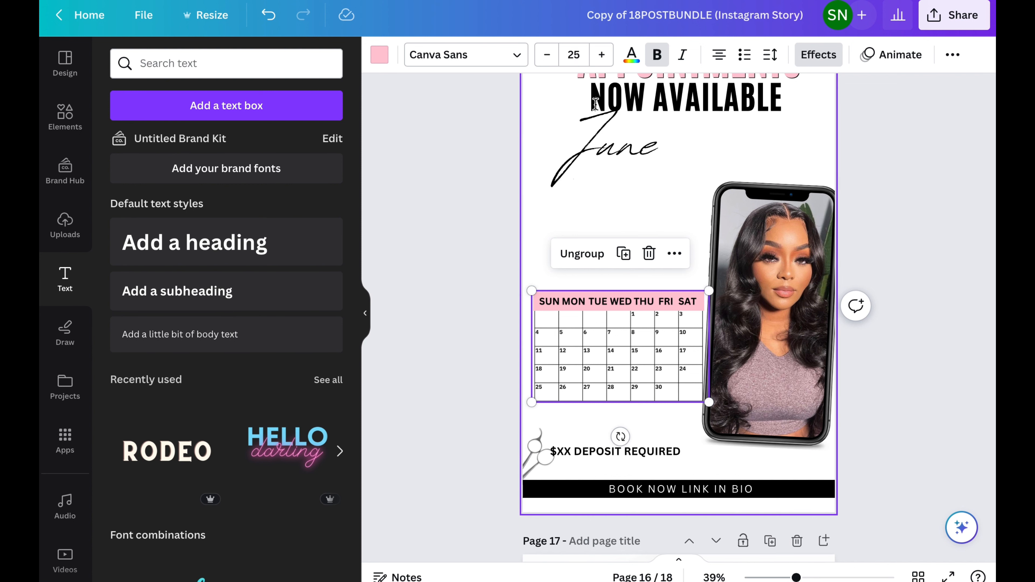
{"action": "left_click", "coordinate": [432, 267]}
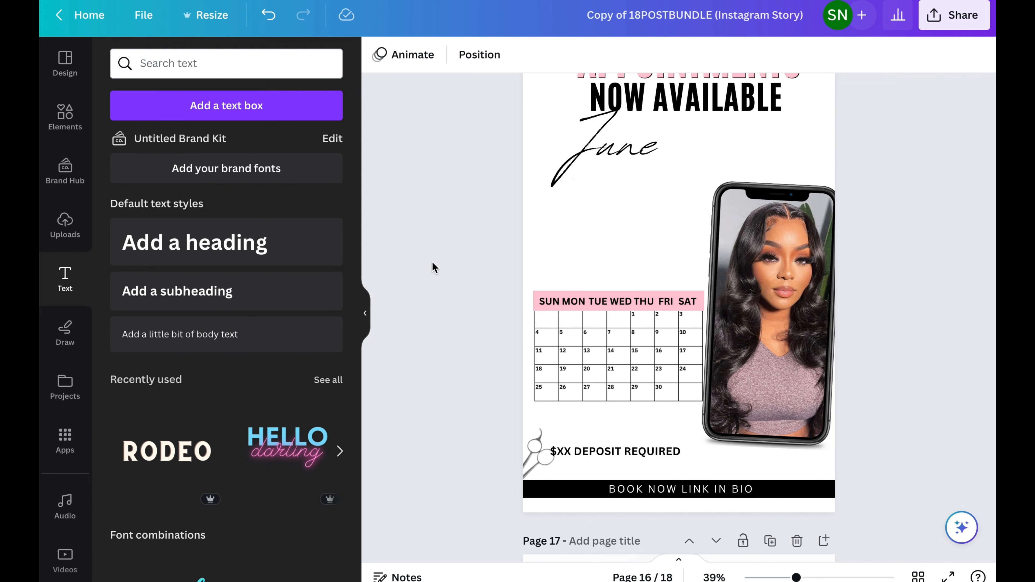
Step: Lower the June text to above the calendar and raise the calendar group until its weekday header meets the lettering
{"action": "mouse_move", "coordinate": [625, 254]}
{"action": "left_mouse_down"}
{"action": "mouse_move", "coordinate": [643, 260]}
{"action": "mouse_move", "coordinate": [628, 263]}
{"action": "left_mouse_up"}
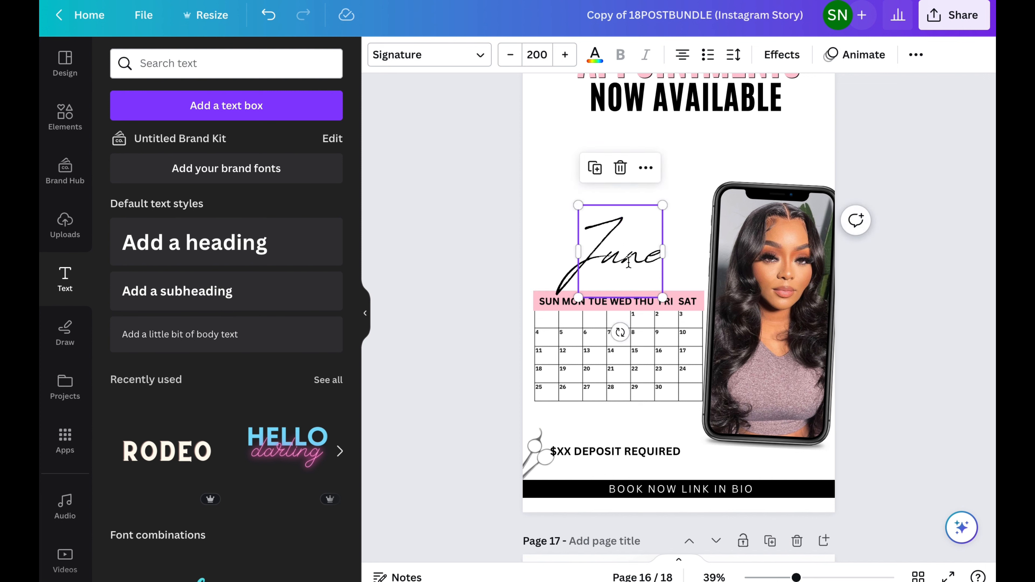
{"action": "left_click", "coordinate": [438, 320]}
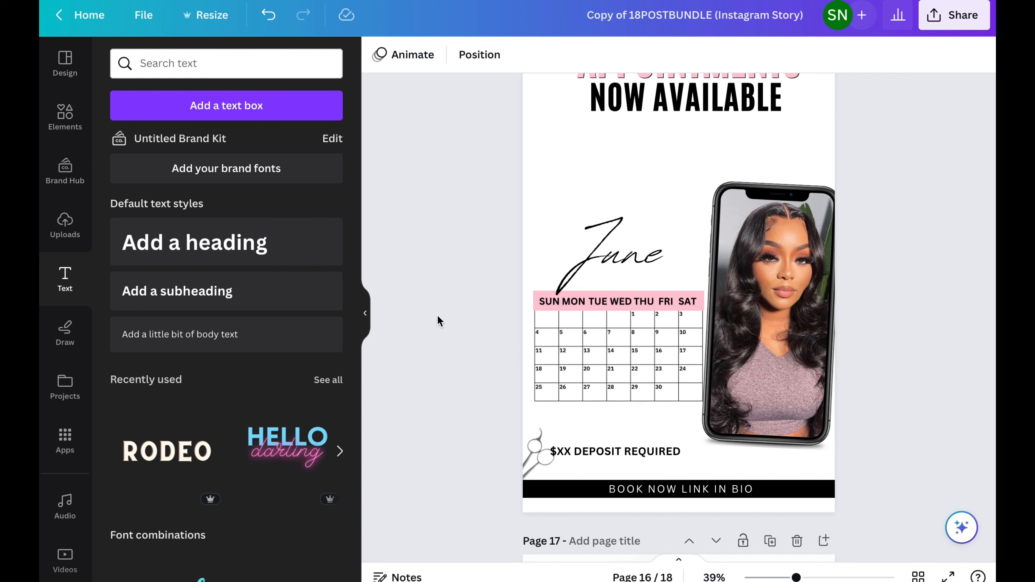
{"action": "left_click_drag", "start_coordinate": [628, 254], "coordinate": [629, 228]}
{"action": "left_click", "coordinate": [638, 335]}
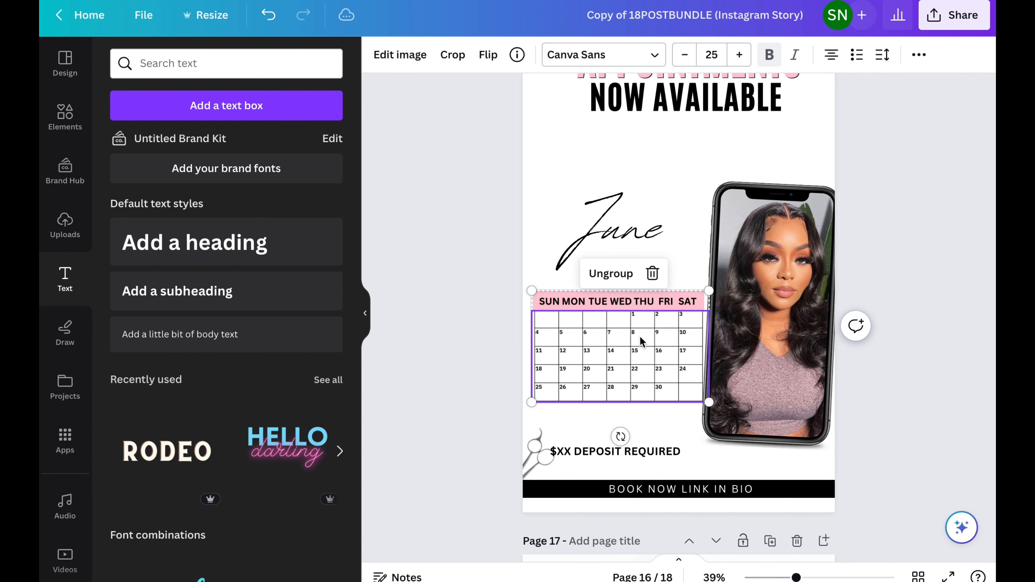
{"action": "left_click_drag", "start_coordinate": [637, 335], "coordinate": [641, 309]}
{"action": "left_click", "coordinate": [546, 411]}
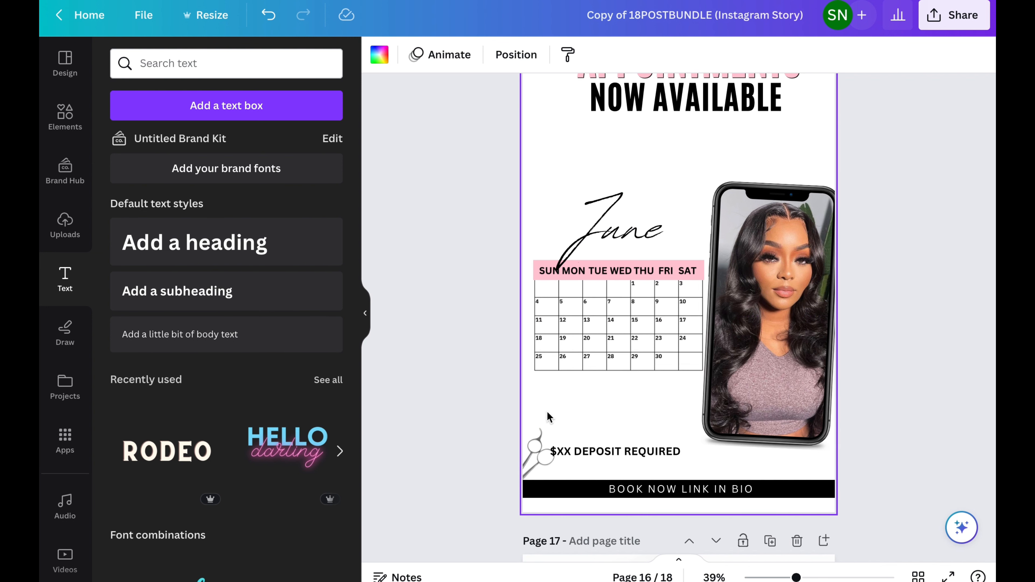
{"action": "scroll", "coordinate": [546, 411], "scroll_direction": "up", "scroll_amount": 5}
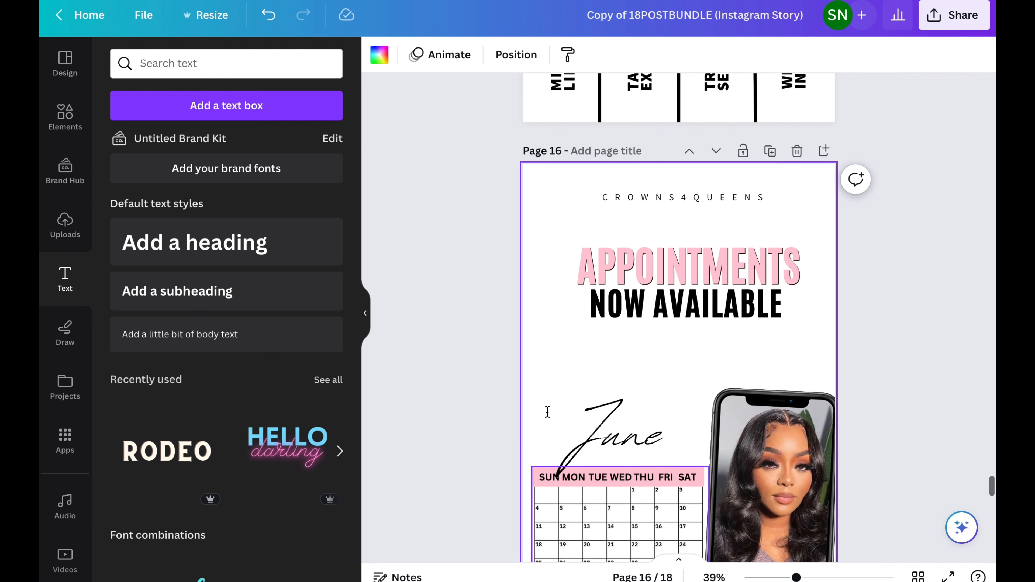
{"action": "scroll", "coordinate": [547, 411], "scroll_direction": "down", "scroll_amount": 3}
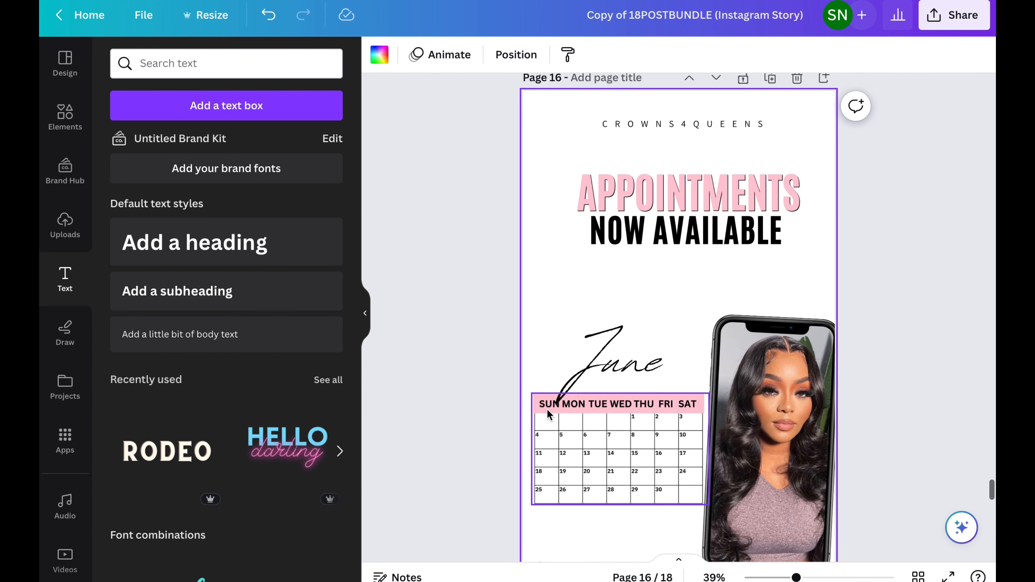
{"action": "scroll", "coordinate": [546, 411], "scroll_direction": "down", "scroll_amount": 2}
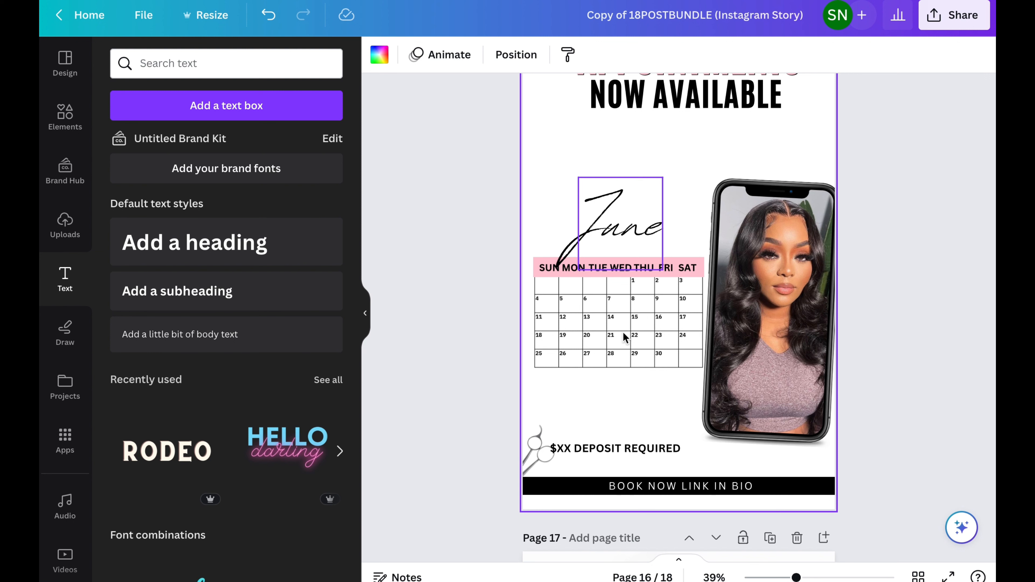
Step: Replace the $XX DEPOSIT REQUIRED text with LIMITED APPOINTMENTS AVAILABLE
{"action": "left_click", "coordinate": [631, 449]}
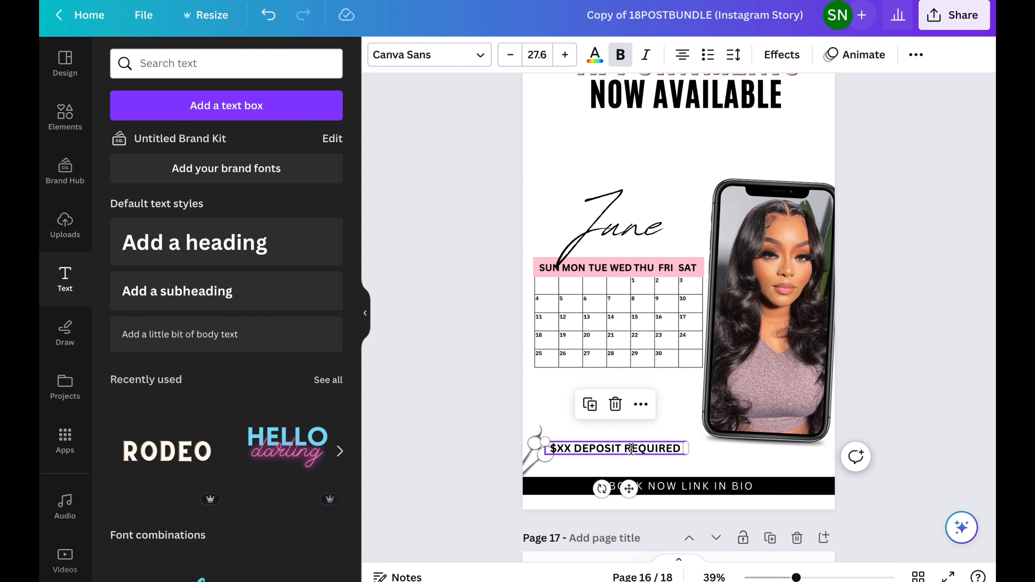
{"action": "double_click", "coordinate": [632, 449]}
{"action": "left_click", "coordinate": [633, 450]}
{"action": "double_click", "coordinate": [635, 451]}
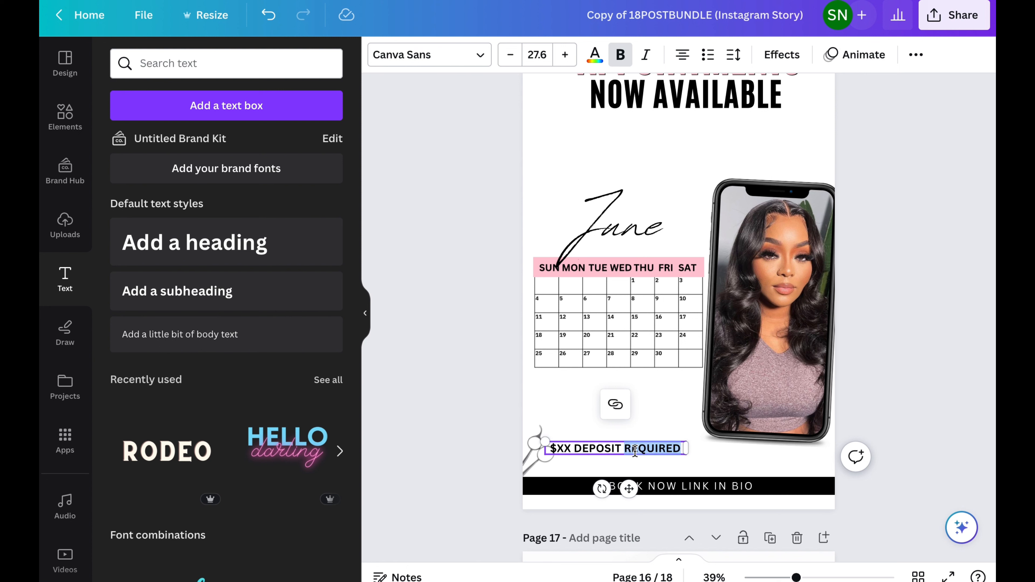
{"action": "left_click", "coordinate": [635, 450]}
{"action": "type", "text": "LIMITED APPOINTMENTS AVAILABLE"}
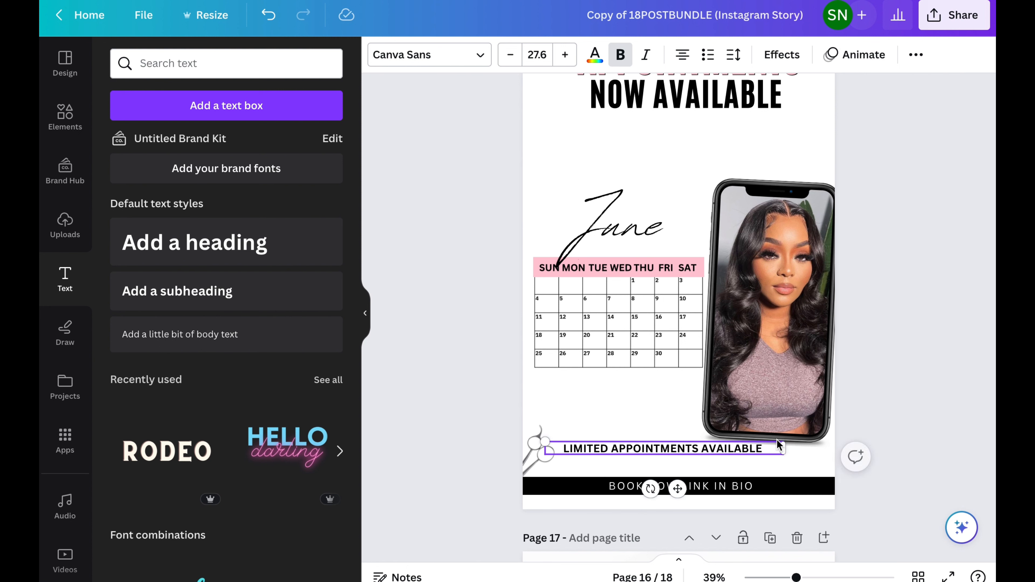
Step: Try the Cinzel font on the LIMITED APPOINTMENTS AVAILABLE line and settle on Afrah at size 25.6
{"action": "left_click", "coordinate": [442, 60]}
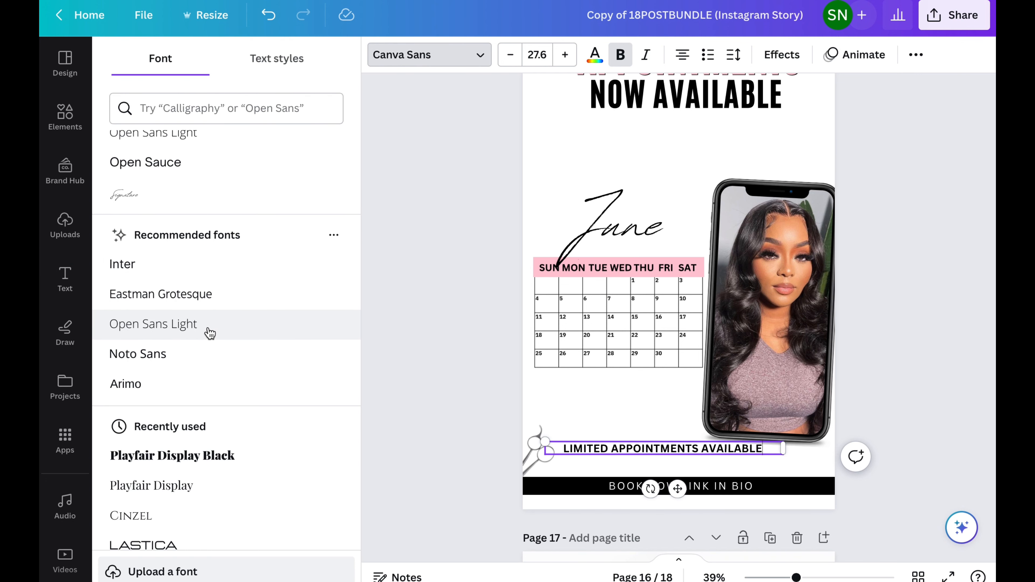
{"action": "left_click", "coordinate": [226, 516]}
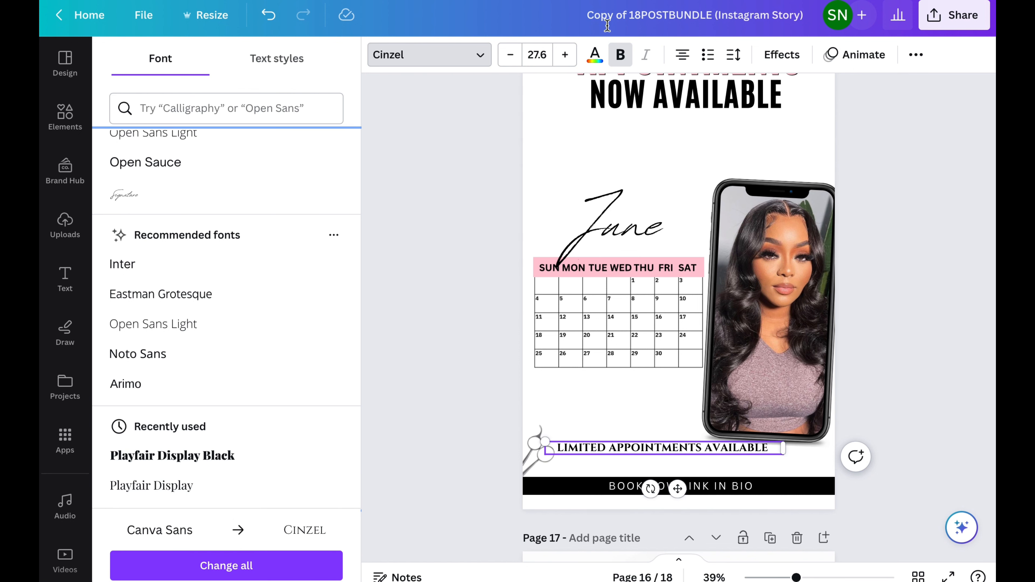
{"action": "left_click", "coordinate": [773, 282]}
Step: Search the elements library for PINK BLUR
{"action": "left_click", "coordinate": [261, 70]}
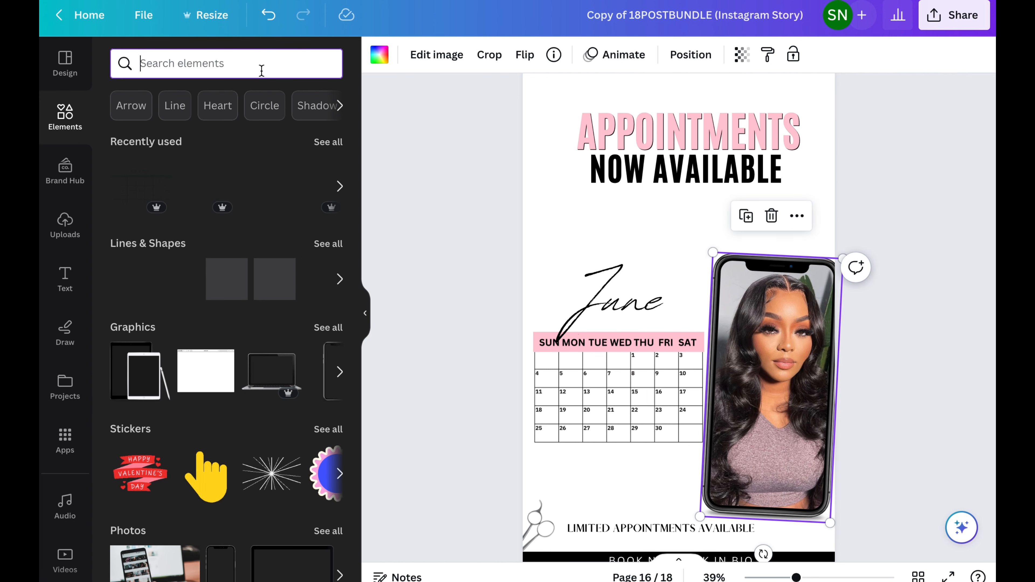
{"action": "type", "text": "P"}
{"action": "type", "text": "l"}
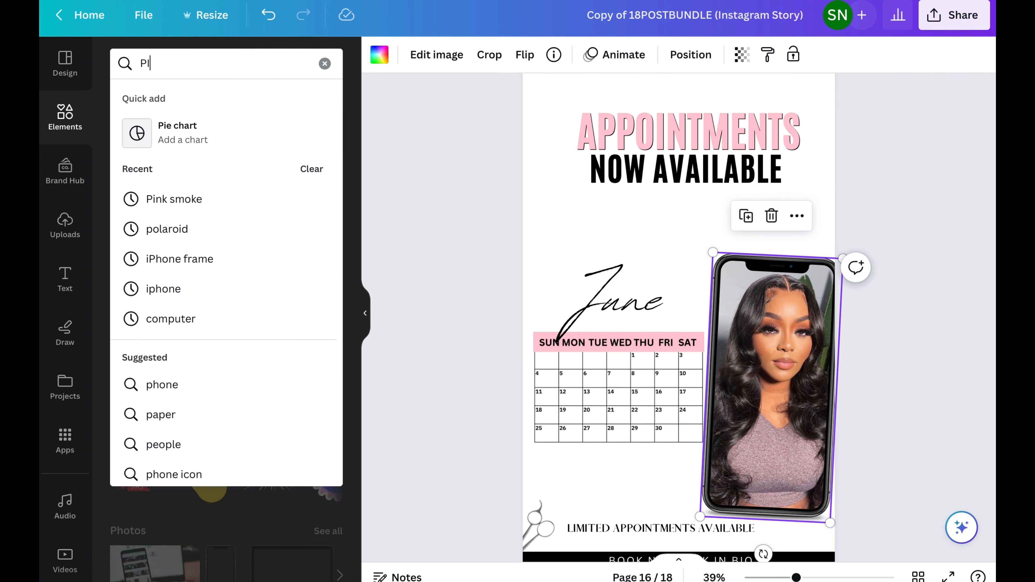
{"action": "type", "text": "NK BLUR"}
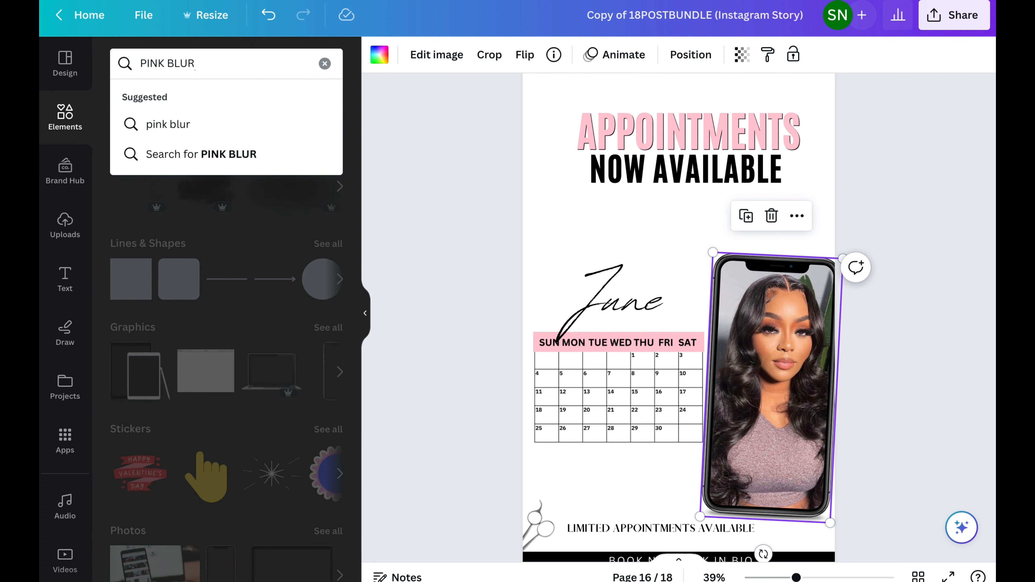
{"action": "key", "text": "Return"}
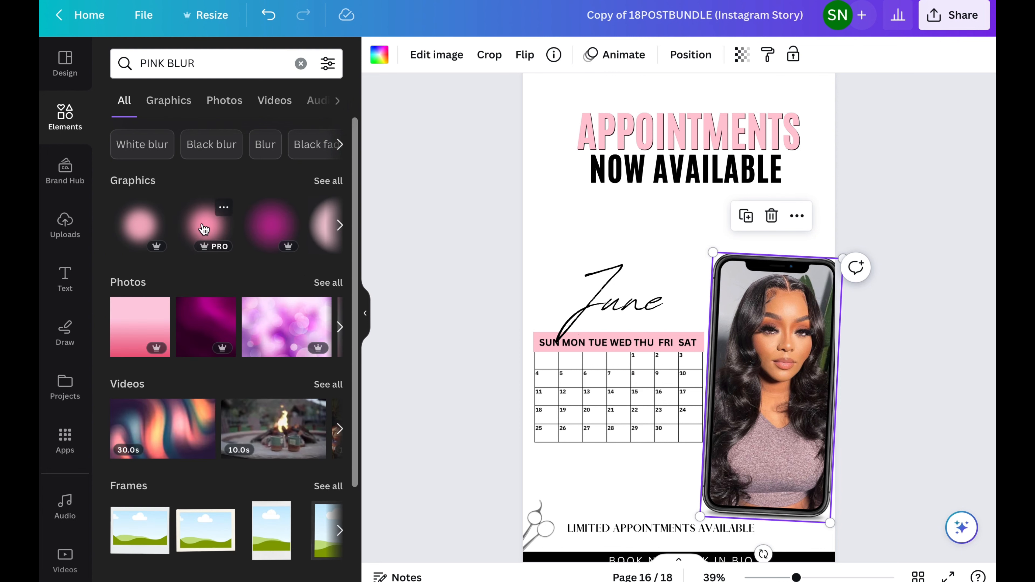
Step: Add the light pink blurred circle graphic, shrink it to a small dot and place it just below the calendar
{"action": "left_click", "coordinate": [142, 231]}
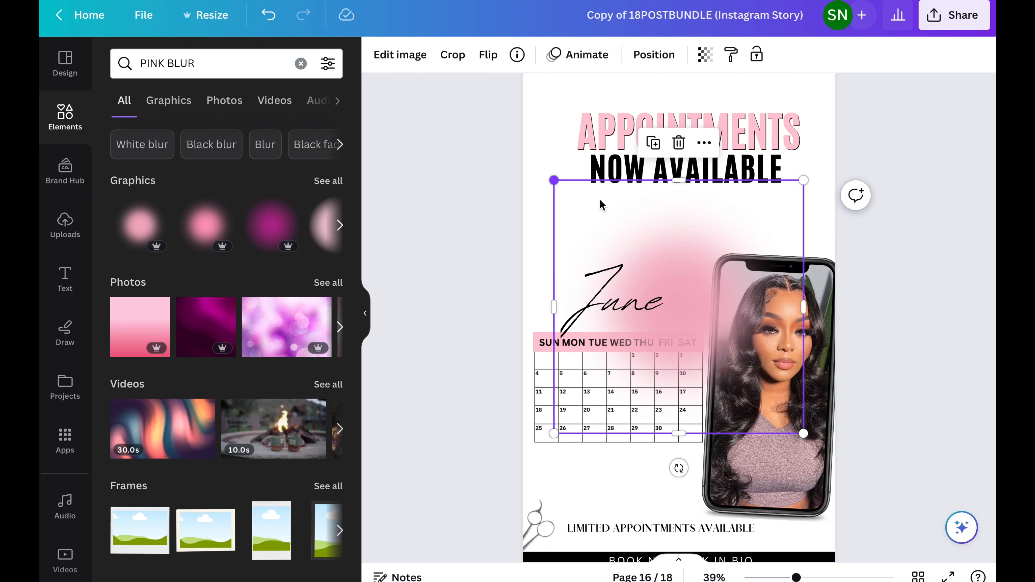
{"action": "left_click_drag", "start_coordinate": [554, 179], "coordinate": [641, 379]}
{"action": "left_click_drag", "start_coordinate": [660, 430], "coordinate": [610, 522]}
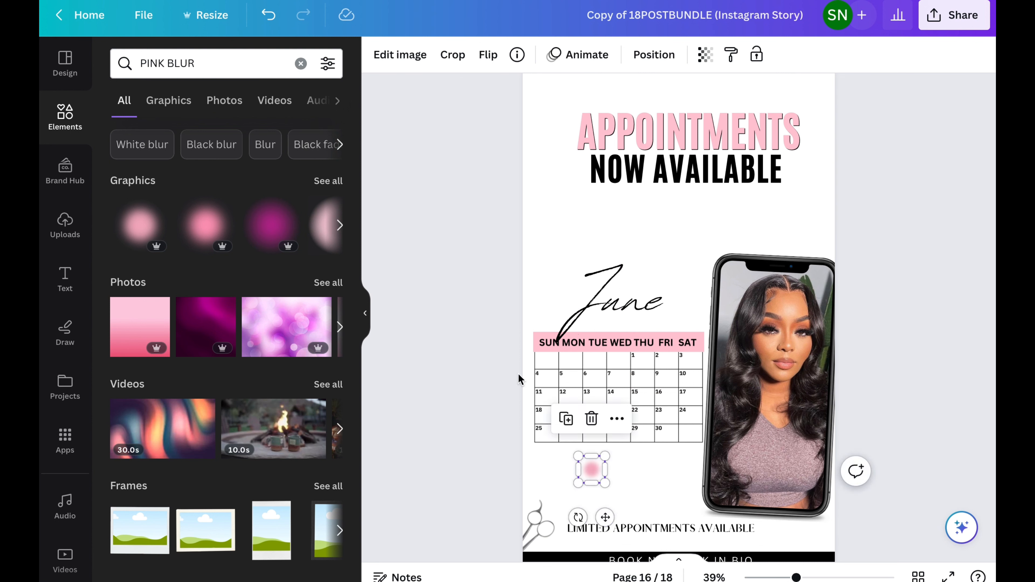
Step: Duplicate the LIMITED APPOINTMENTS AVAILABLE line, place the copy just above it and rewrite it as -APPOINTMENT AVAILABLE
{"action": "left_click", "coordinate": [615, 525]}
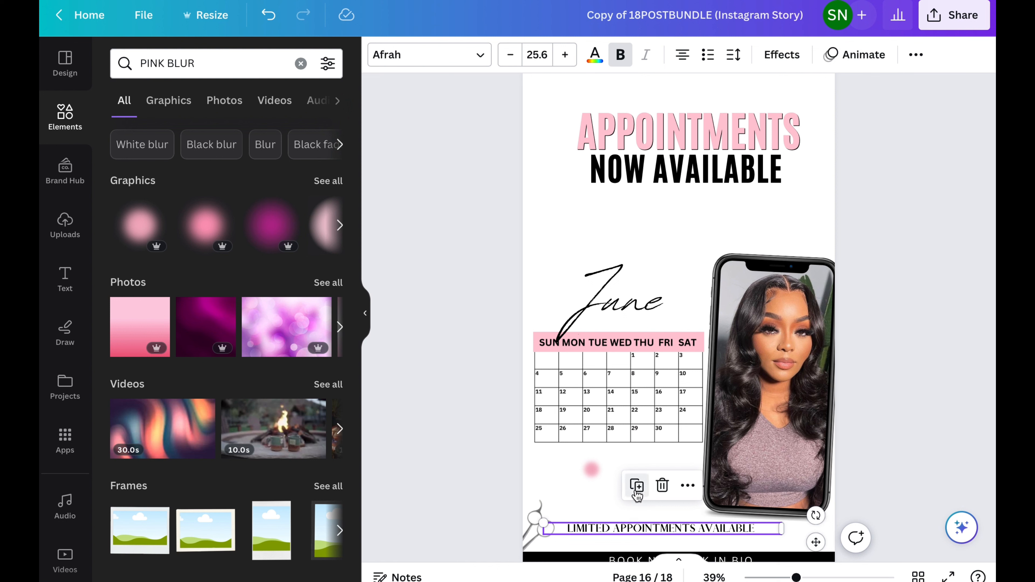
{"action": "left_click", "coordinate": [640, 492]}
{"action": "left_click_drag", "start_coordinate": [634, 535], "coordinate": [630, 502]}
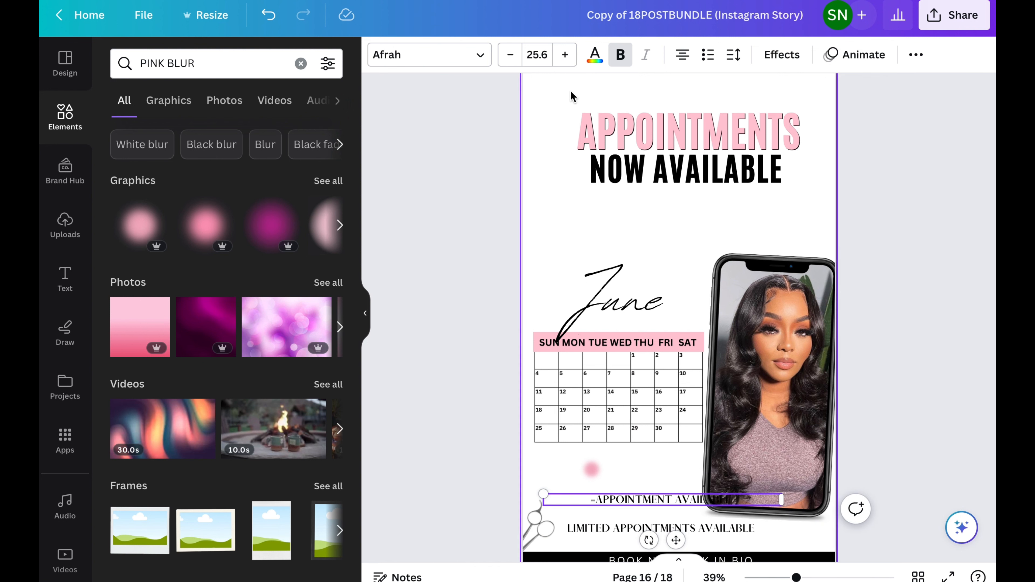
Step: Reduce the -APPOINTMENT AVAILABLE text to font size 14.6 and move it up beside the pink dot
{"action": "left_click", "coordinate": [510, 60]}
{"action": "left_click", "coordinate": [511, 63]}
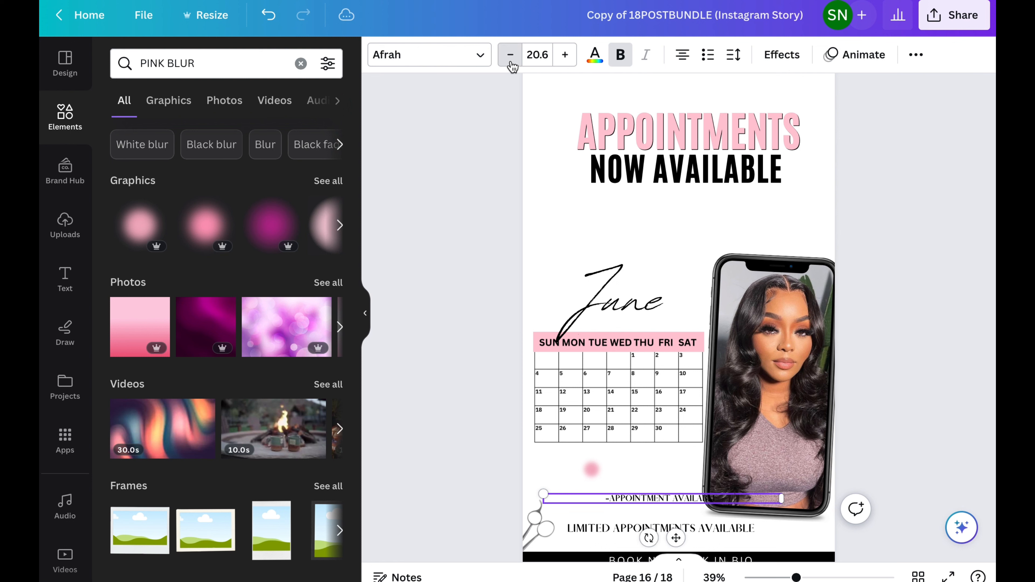
{"action": "left_click", "coordinate": [512, 63]}
{"action": "left_click", "coordinate": [512, 63]}
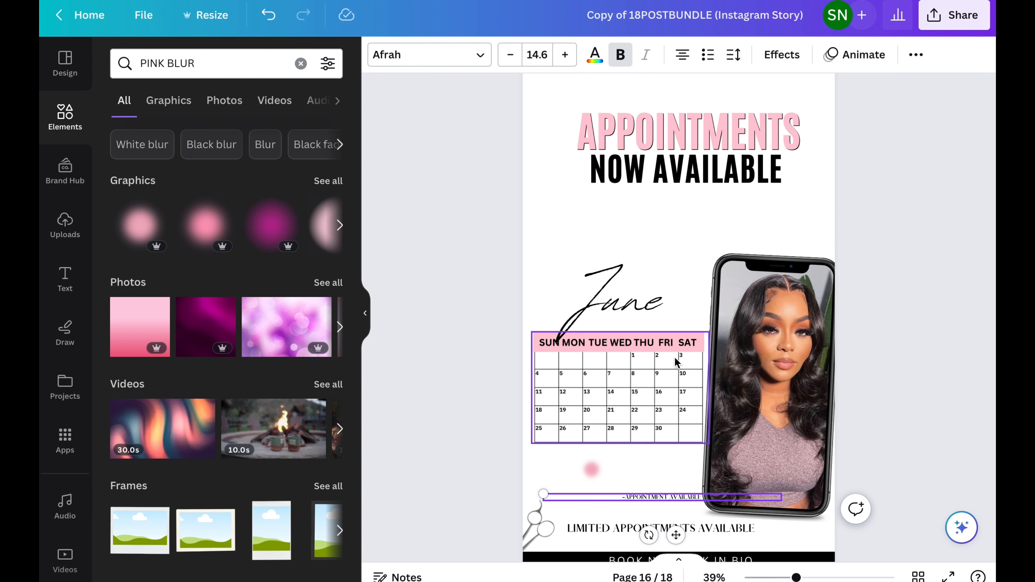
{"action": "left_click_drag", "start_coordinate": [674, 535], "coordinate": [648, 510]}
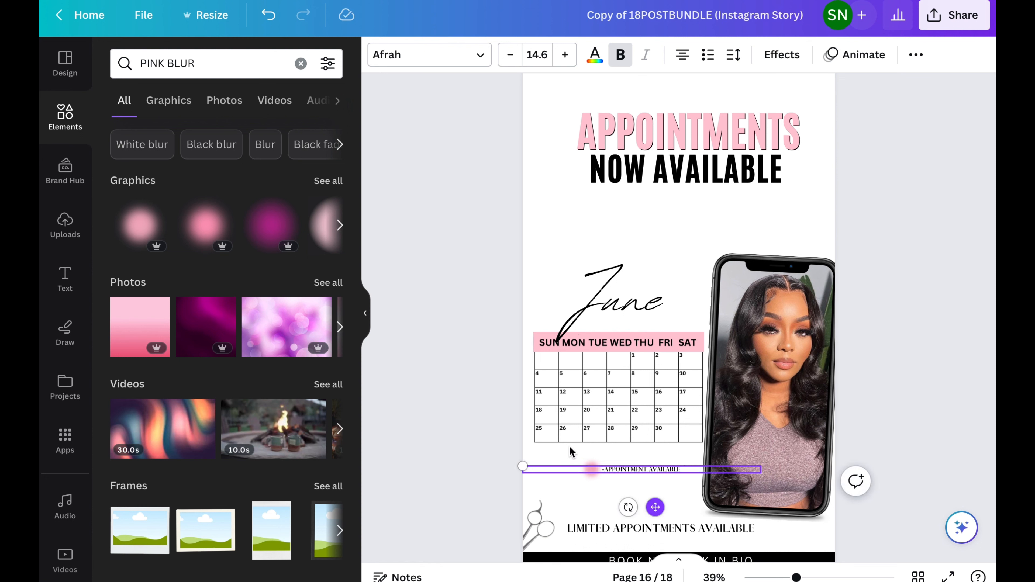
Step: Change the -APPOINTMENT AVAILABLE label to the Anton font at size 17.6 and adjust its position next to the pink dot
{"action": "left_click", "coordinate": [407, 60]}
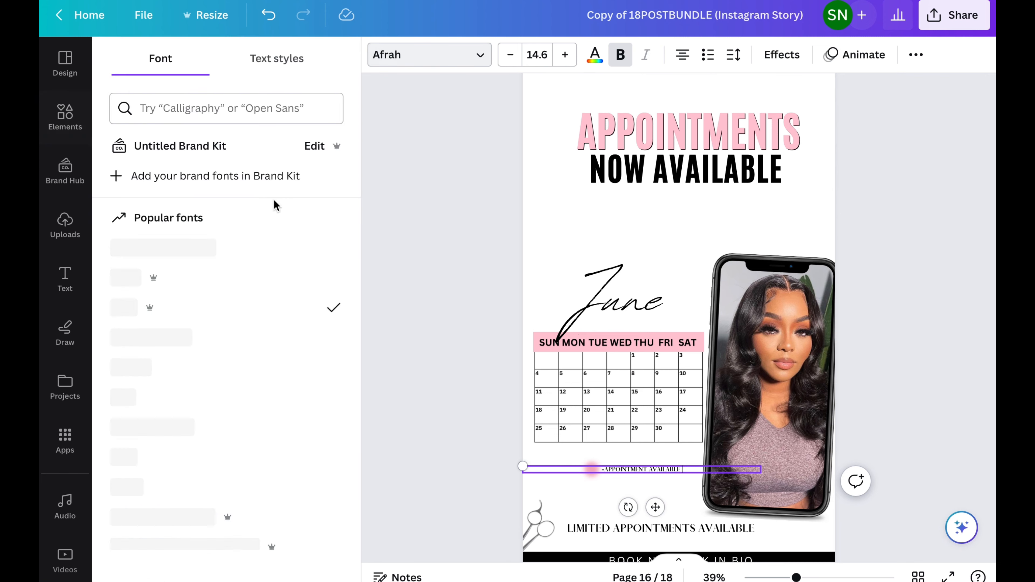
{"action": "left_click", "coordinate": [194, 450]}
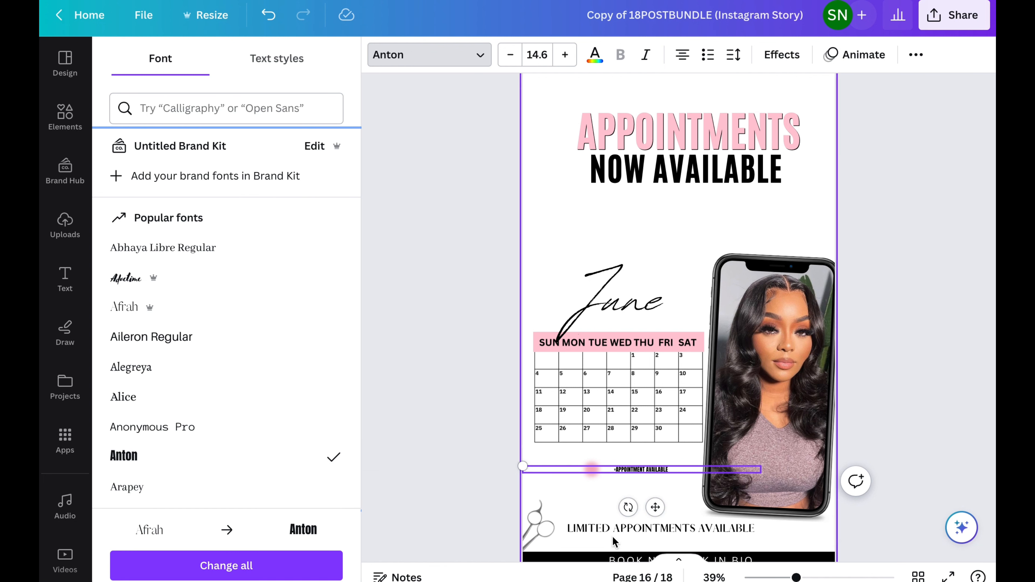
{"action": "left_click_drag", "start_coordinate": [655, 506], "coordinate": [644, 506]}
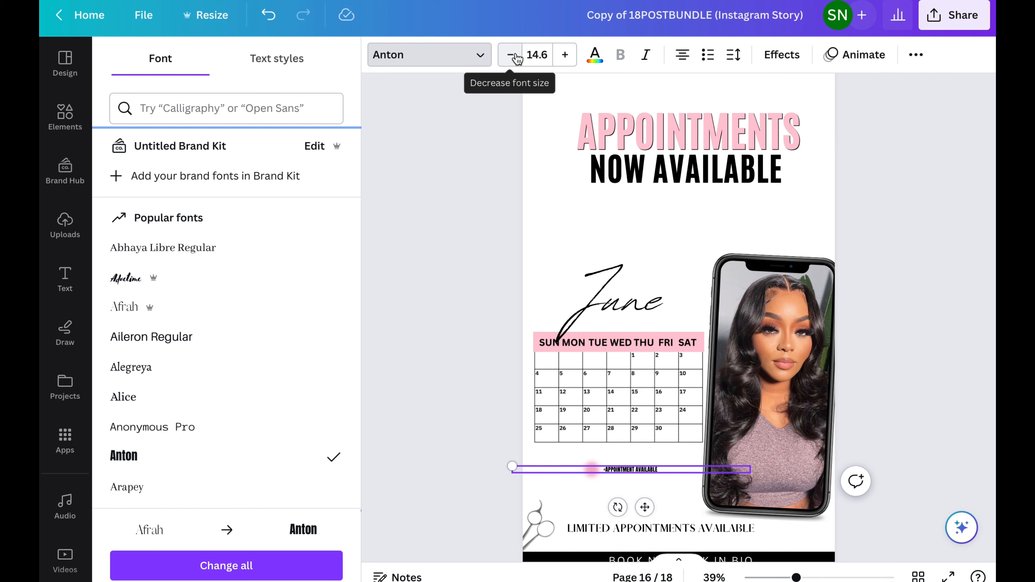
{"action": "left_click", "coordinate": [564, 54]}
{"action": "left_click", "coordinate": [565, 55]}
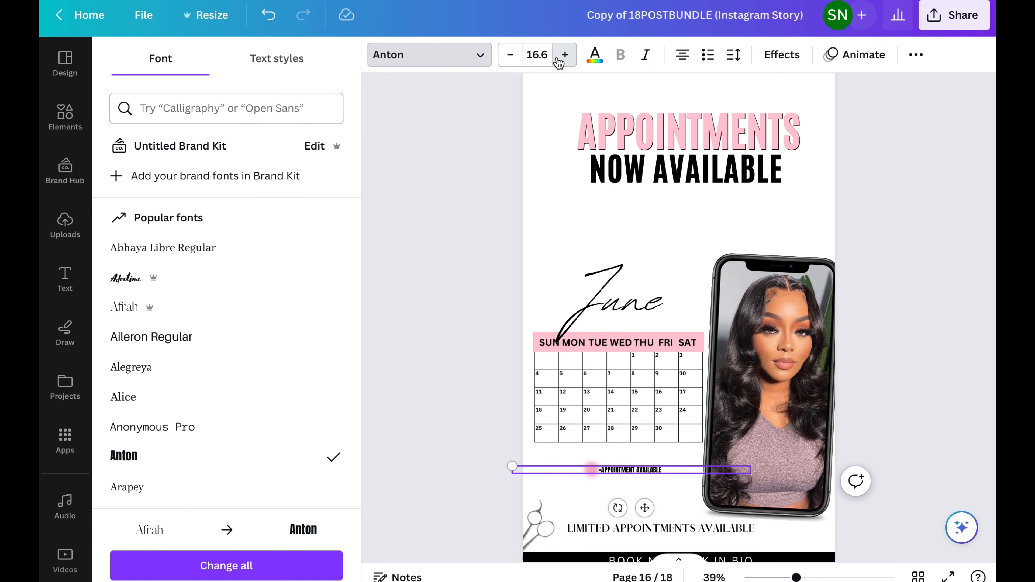
{"action": "left_click", "coordinate": [565, 55]}
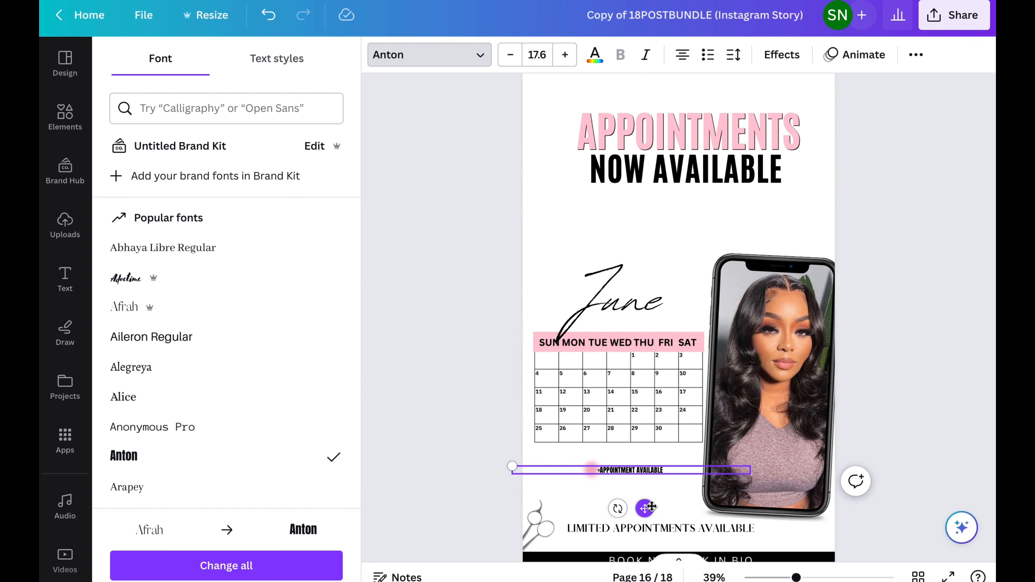
{"action": "left_click_drag", "start_coordinate": [651, 507], "coordinate": [657, 507]}
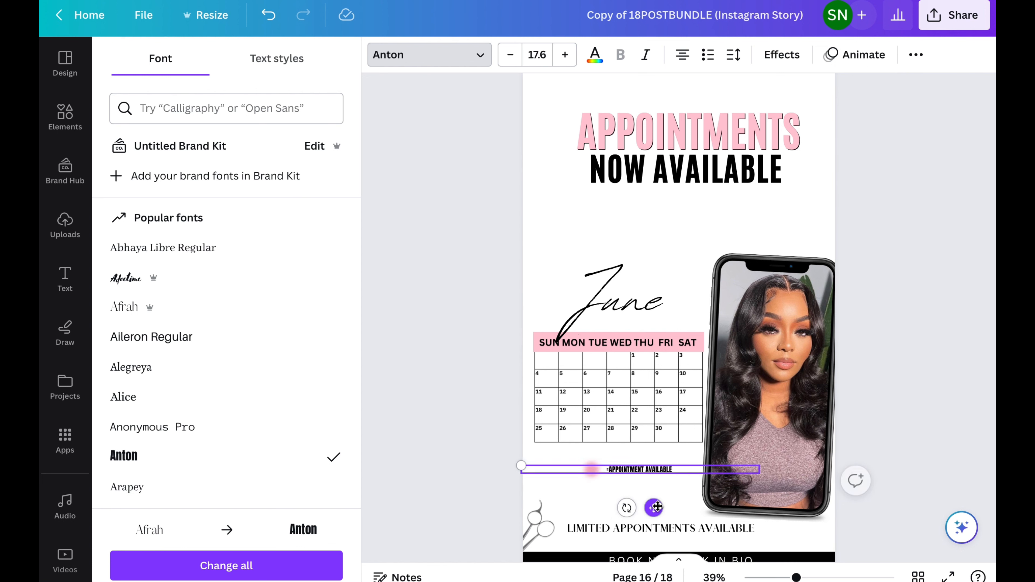
Step: Set the LIMITED APPOINTMENTS AVAILABLE line in Anton with letter spacing 372 and center it above the black booking bar
{"action": "left_click", "coordinate": [577, 533]}
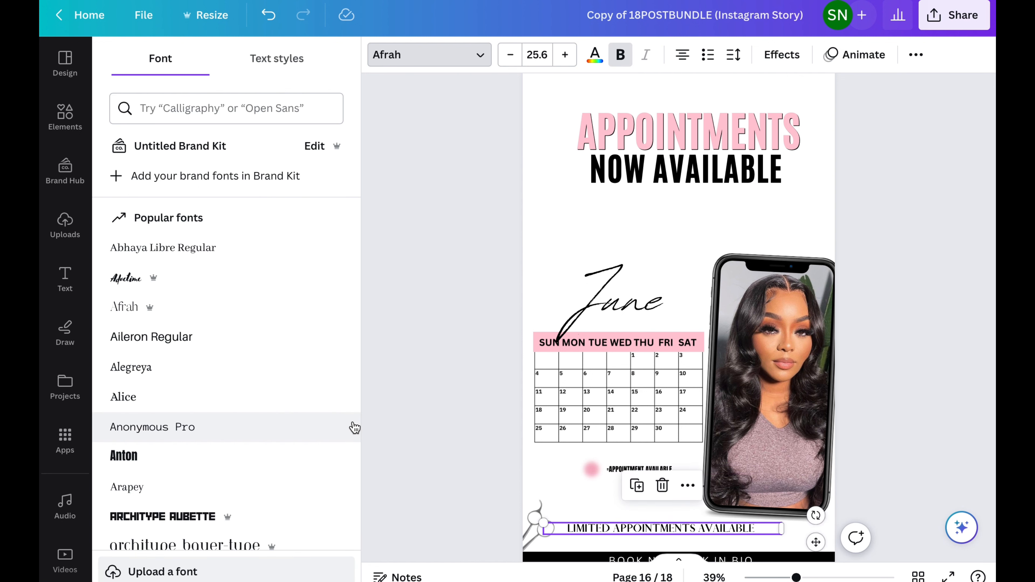
{"action": "left_click", "coordinate": [265, 462]}
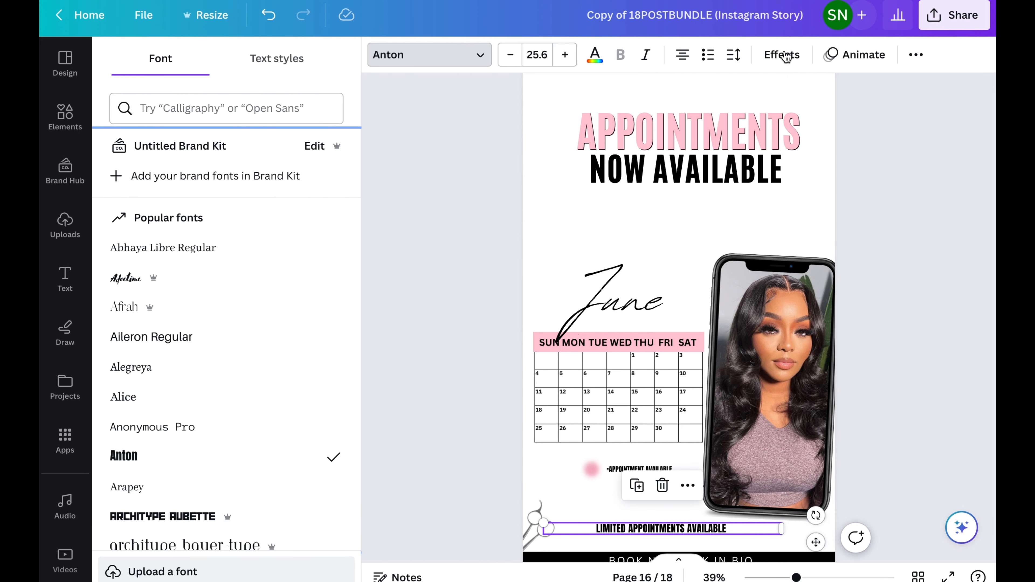
{"action": "left_click", "coordinate": [733, 55]}
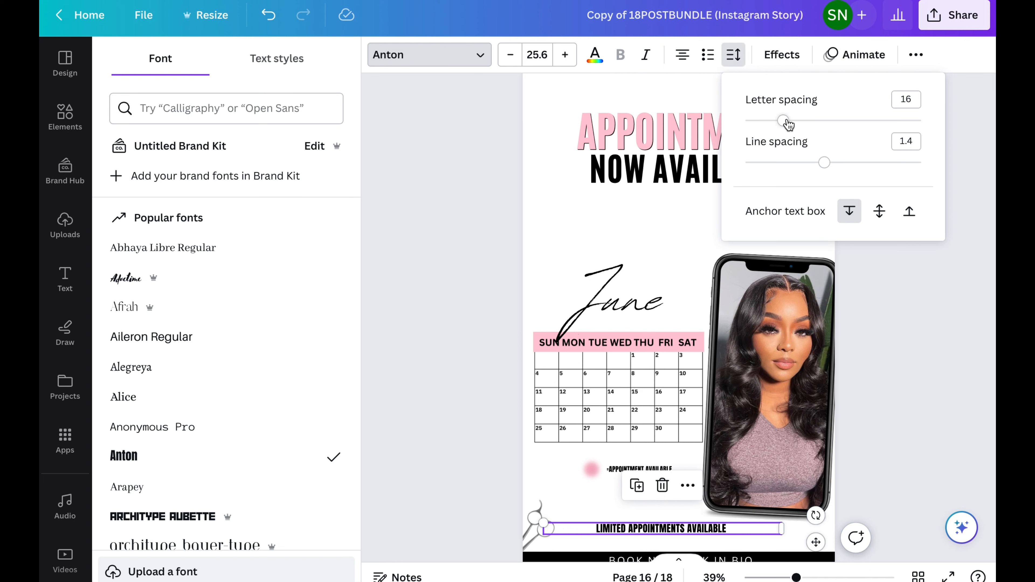
{"action": "left_click_drag", "start_coordinate": [783, 121], "coordinate": [847, 122]}
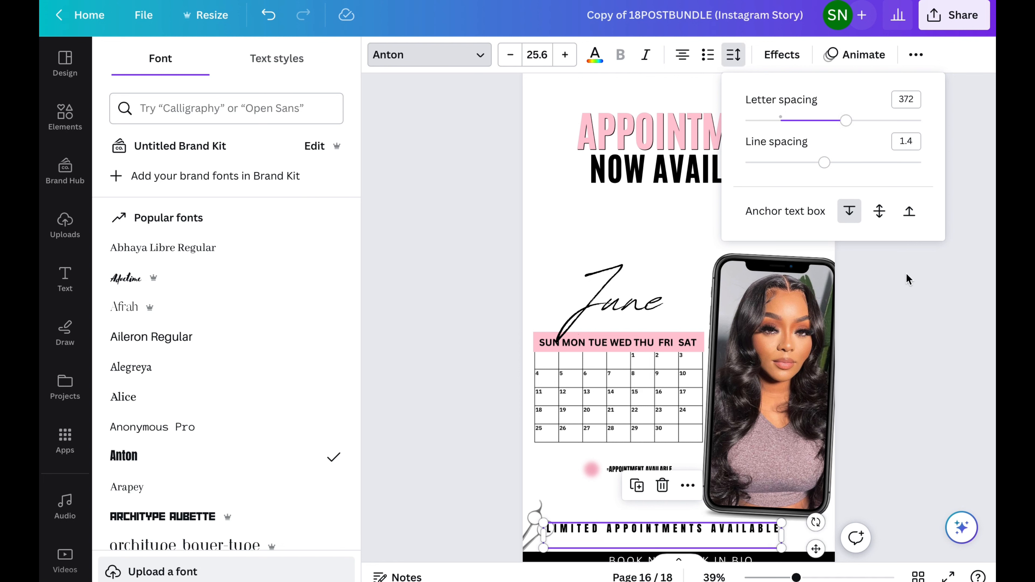
{"action": "left_click", "coordinate": [934, 292]}
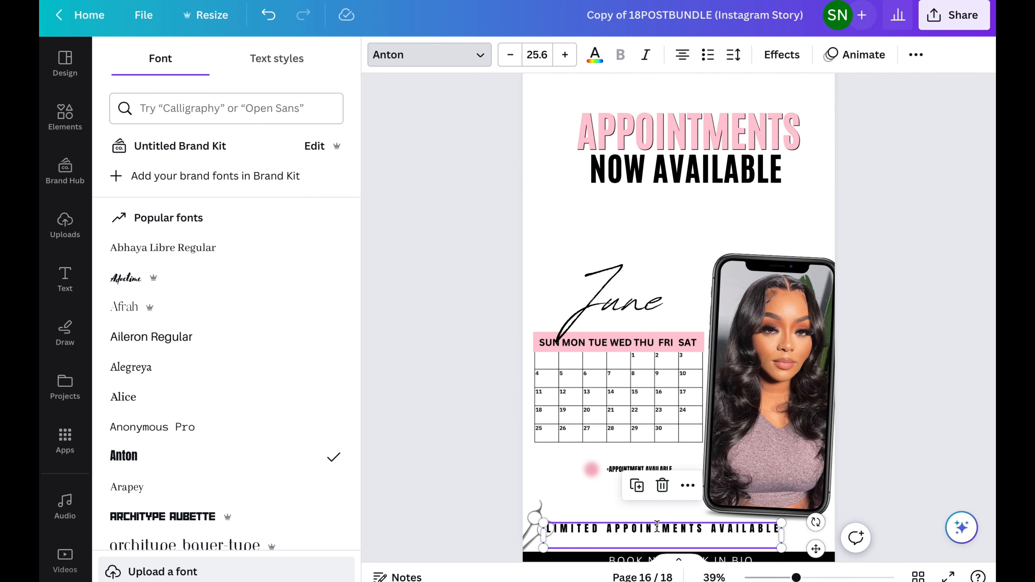
{"action": "left_click_drag", "start_coordinate": [657, 526], "coordinate": [674, 544]}
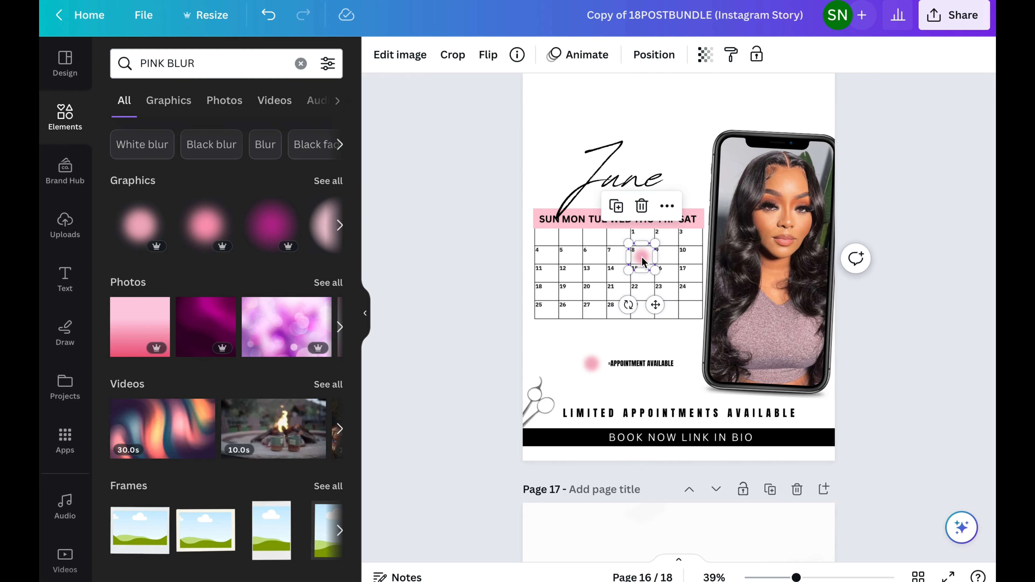
Step: Duplicate the pink dot across the calendar to mark June 8, 9, 10, 22, 23 and 24
{"action": "left_click_drag", "start_coordinate": [654, 301], "coordinate": [682, 306]}
{"action": "key", "text": "super+d"}
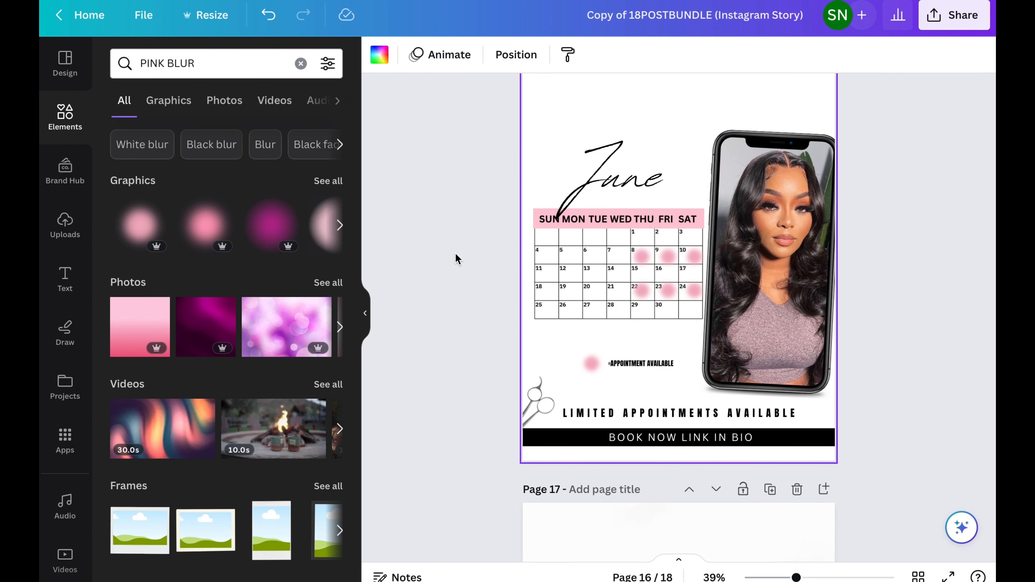
Step: Enlarge the APPOINTMENTS NOW AVAILABLE heading group to nearly the page width and center it between the business name and the phone
{"action": "scroll", "coordinate": [444, 292], "scroll_direction": "up", "scroll_amount": 5}
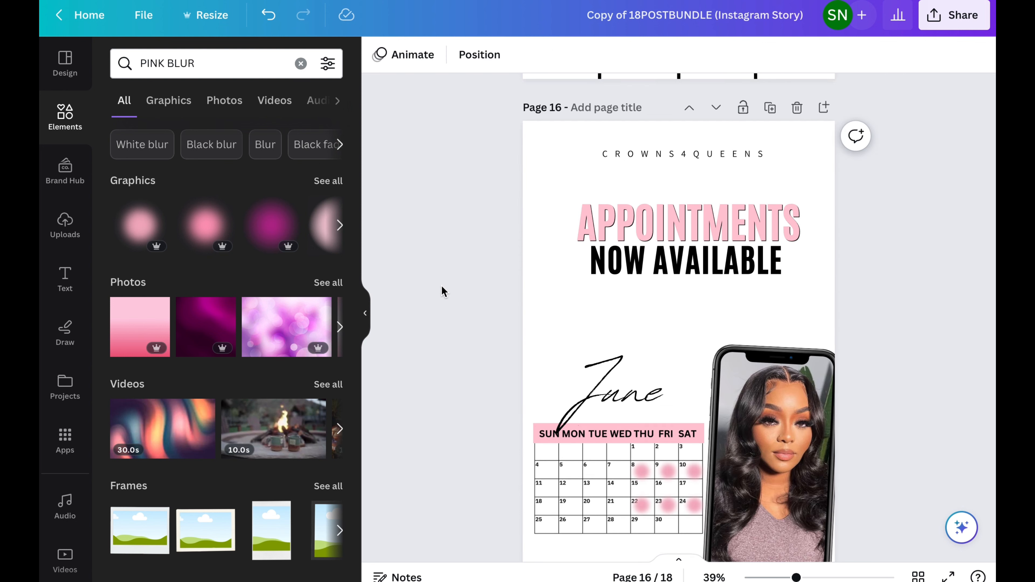
{"action": "left_click", "coordinate": [652, 220]}
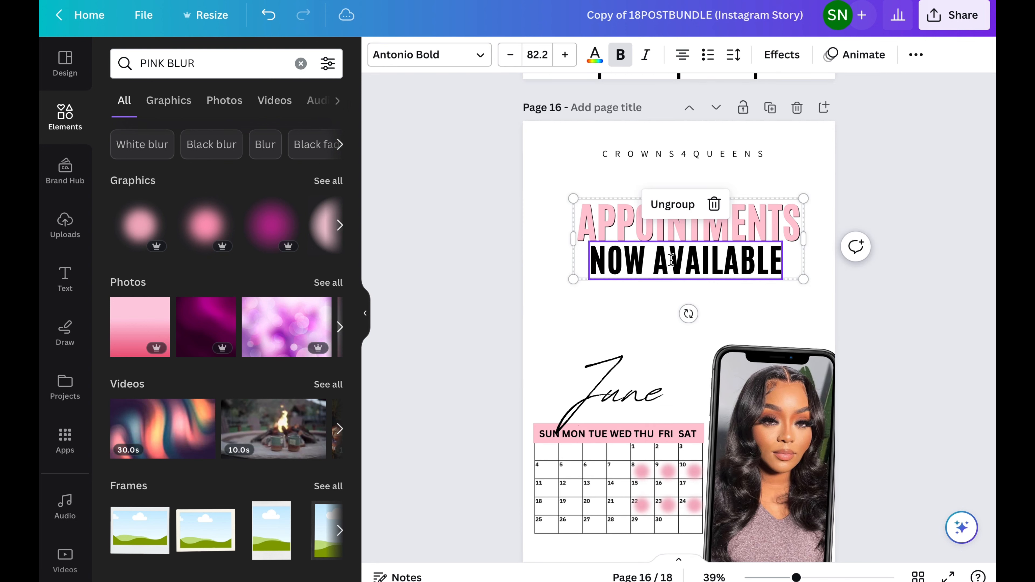
{"action": "left_click_drag", "start_coordinate": [804, 199], "coordinate": [878, 172]}
{"action": "left_click_drag", "start_coordinate": [723, 230], "coordinate": [676, 255]}
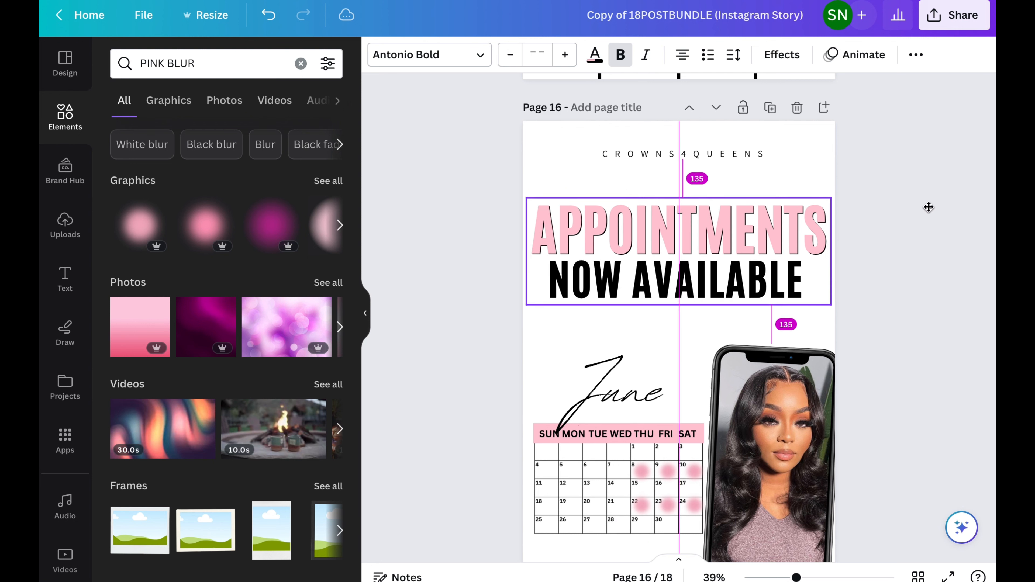
{"action": "left_click", "coordinate": [928, 205]}
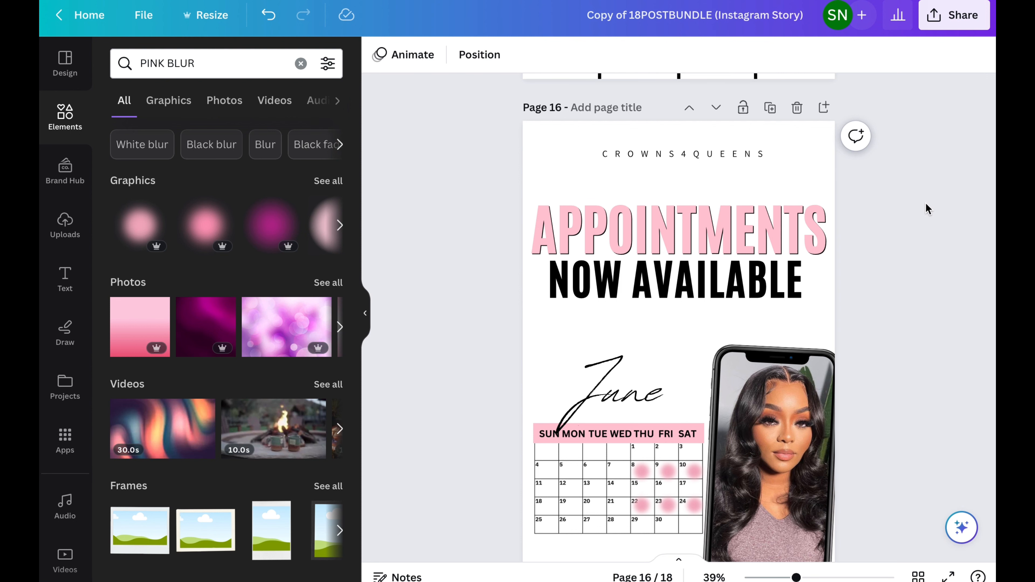
Step: Rewrite the legend label beside the pink dot as -DATES AVAILABLE FOR THE MONTH
{"action": "scroll", "coordinate": [923, 197], "scroll_direction": "down", "scroll_amount": 3}
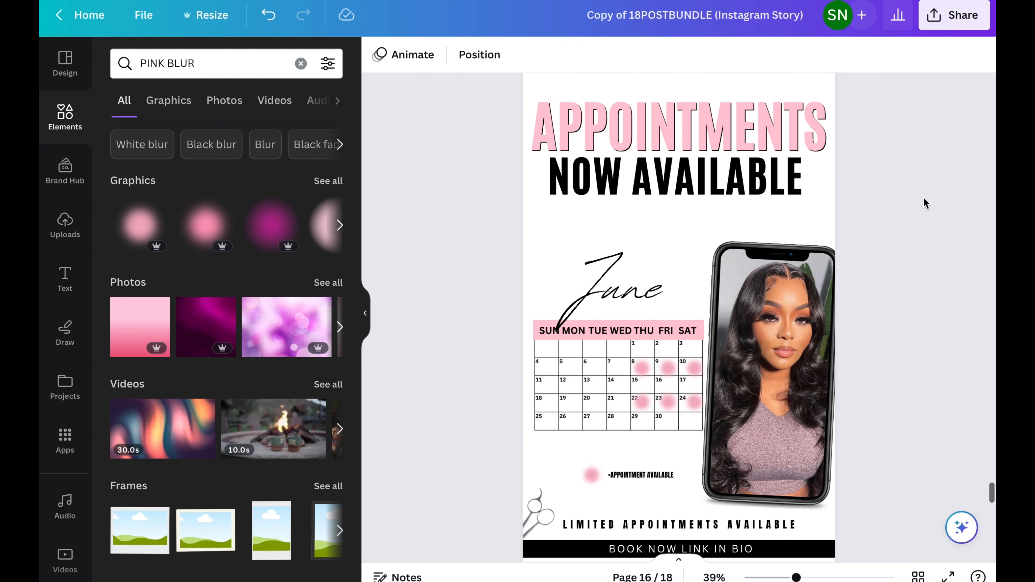
{"action": "scroll", "coordinate": [923, 196], "scroll_direction": "down", "scroll_amount": 3}
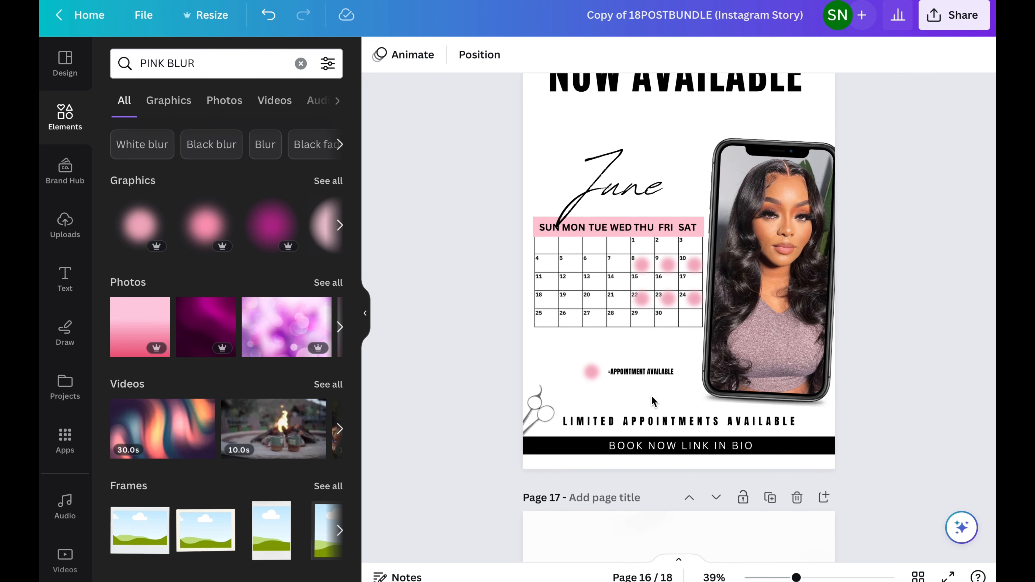
{"action": "left_click", "coordinate": [666, 372]}
{"action": "left_click", "coordinate": [665, 377]}
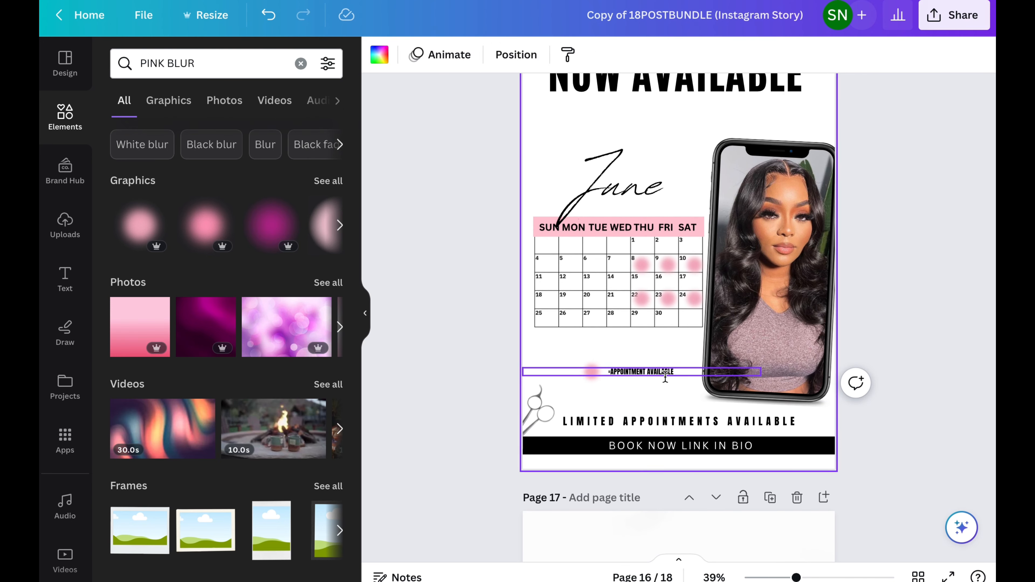
{"action": "left_click", "coordinate": [665, 377]}
{"action": "double_click", "coordinate": [664, 371]}
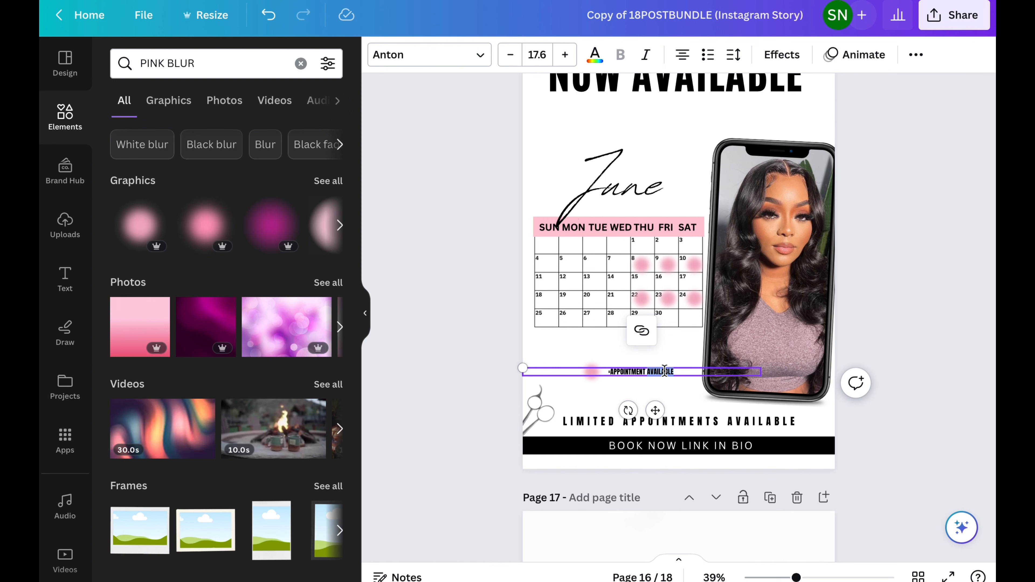
{"action": "key", "text": "ctrl+BackSpace"}
{"action": "key", "text": "ctrl+BackSpace"}
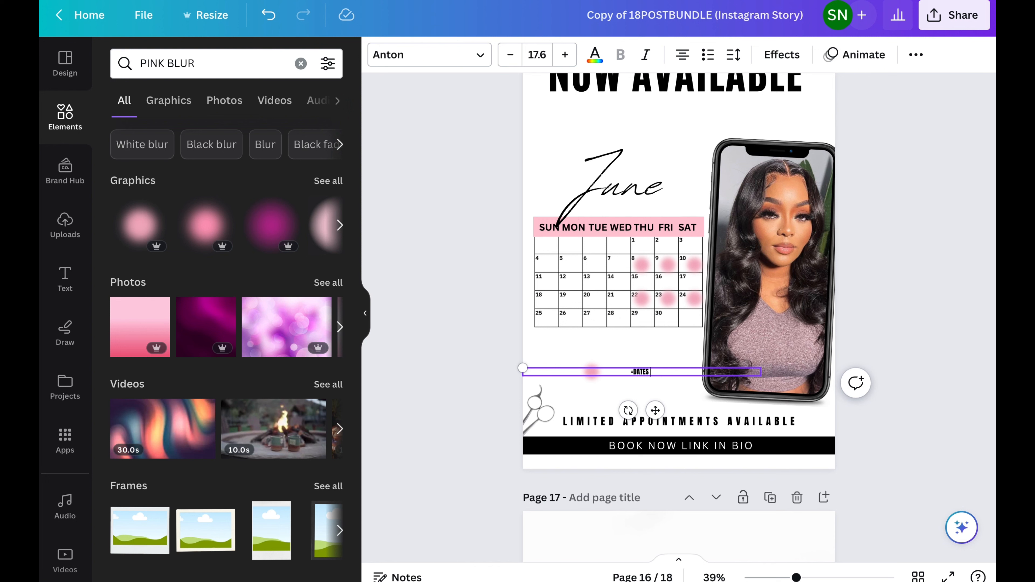
{"action": "type", "text": "DATES AVAILABLE FOR THE MONTH"}
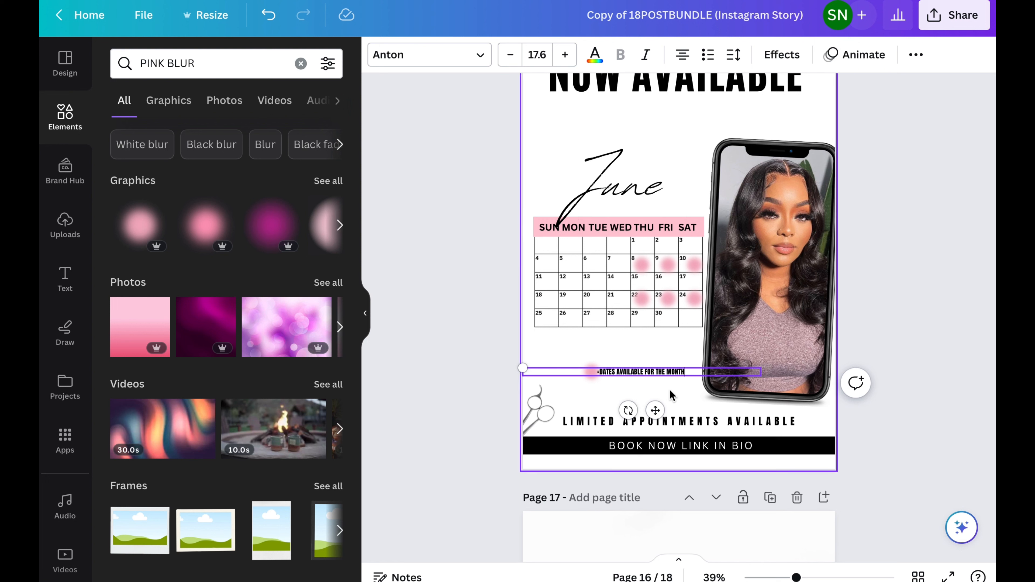
Step: Move the pink legend dot slightly left so it clears the start of the label
{"action": "left_click", "coordinate": [590, 374]}
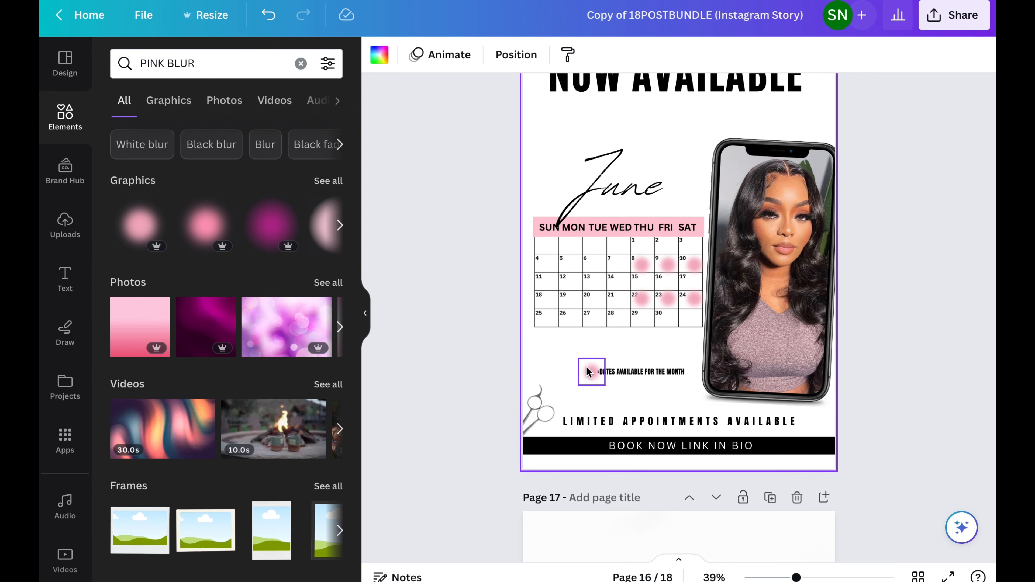
{"action": "left_click_drag", "start_coordinate": [590, 371], "coordinate": [579, 368]}
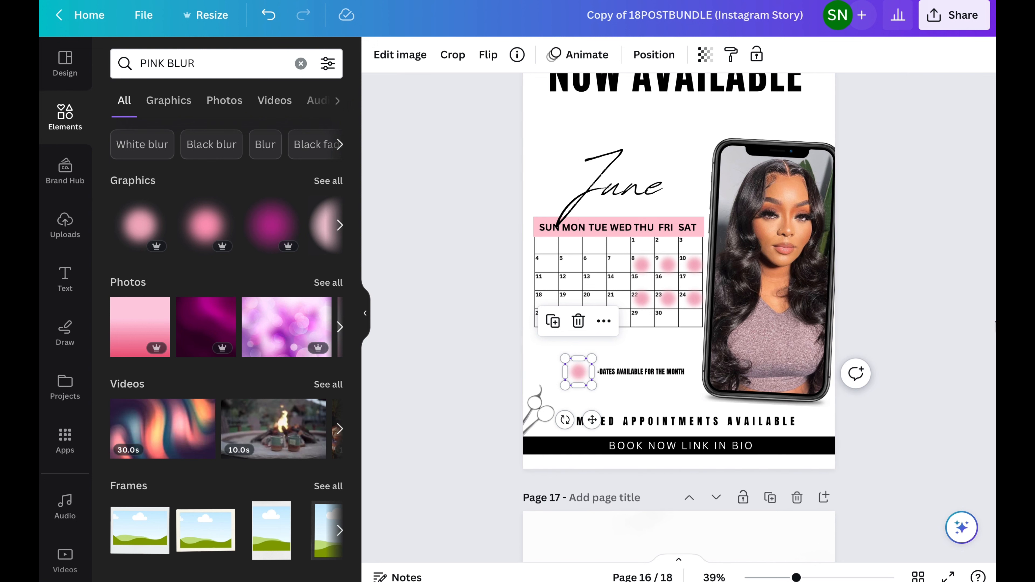
{"action": "key", "text": "Escape"}
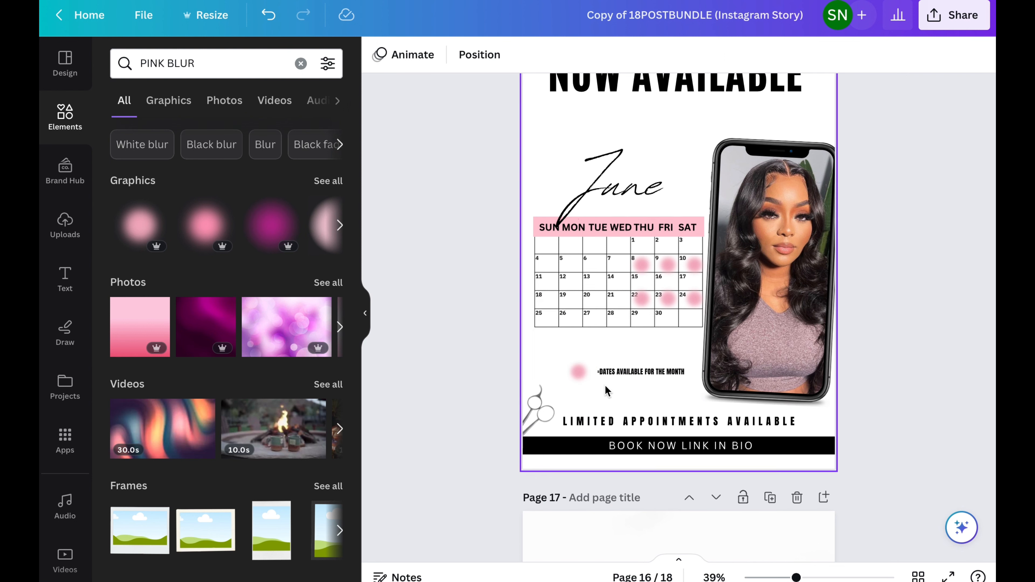
Step: Add space after the dash in the legend label and nudge the text slightly closer to the pink dot
{"action": "left_click", "coordinate": [605, 371]}
{"action": "left_click", "coordinate": [599, 371]}
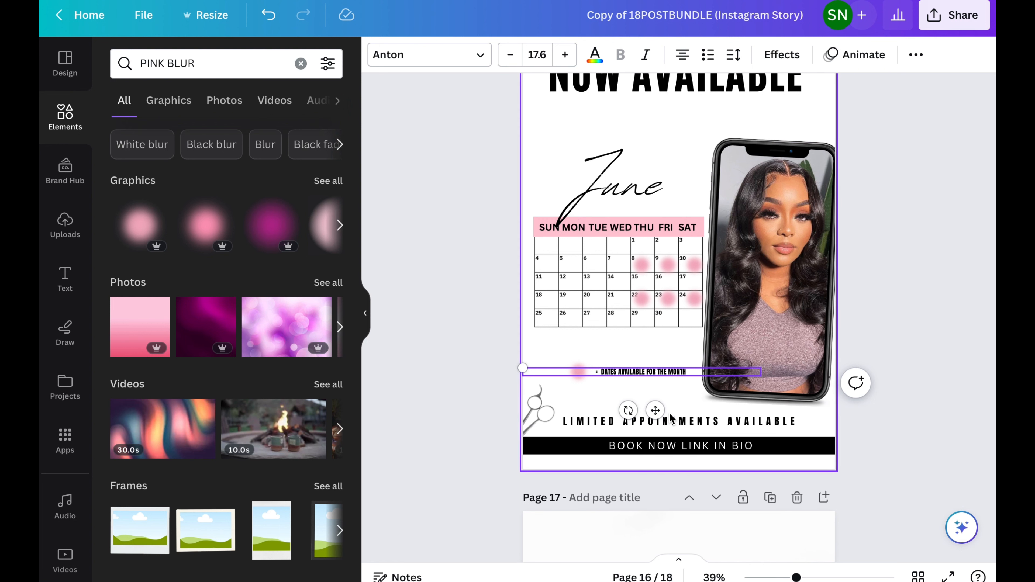
{"action": "left_click_drag", "start_coordinate": [653, 410], "coordinate": [648, 412]}
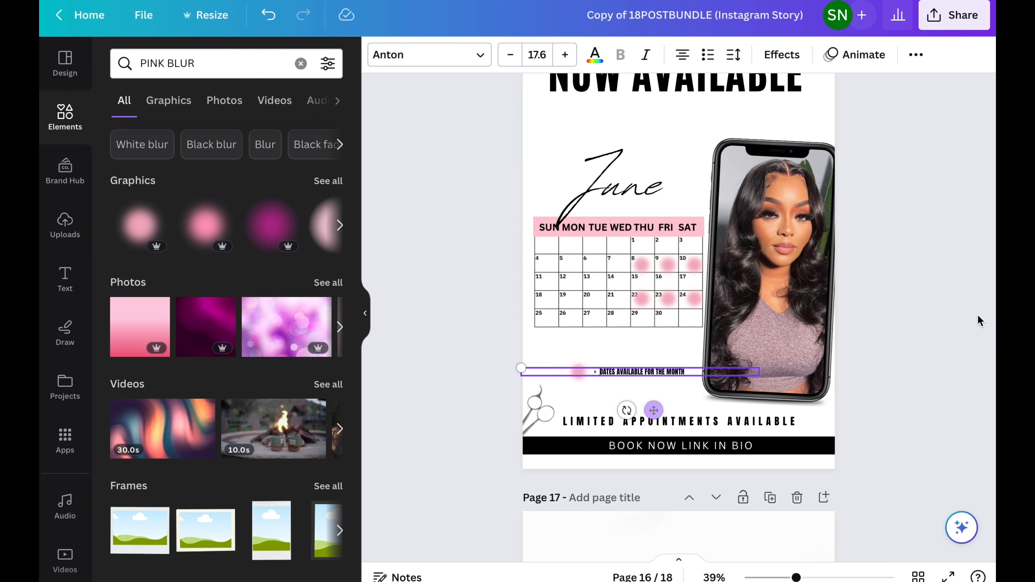
{"action": "left_click", "coordinate": [979, 320]}
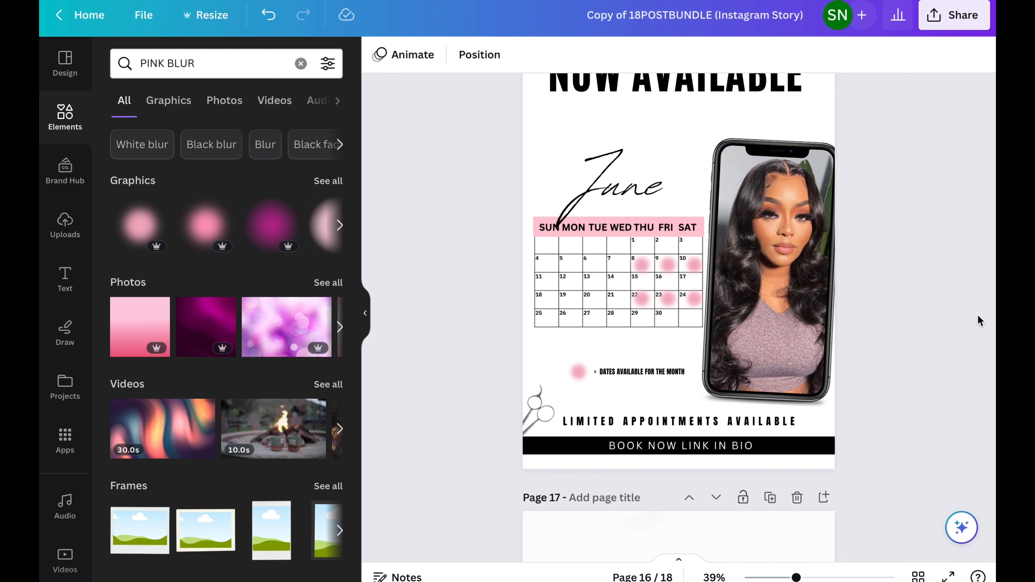
Step: Download pages 15–16 as PNG at size 1
{"action": "scroll", "coordinate": [968, 176], "scroll_direction": "up", "scroll_amount": 4}
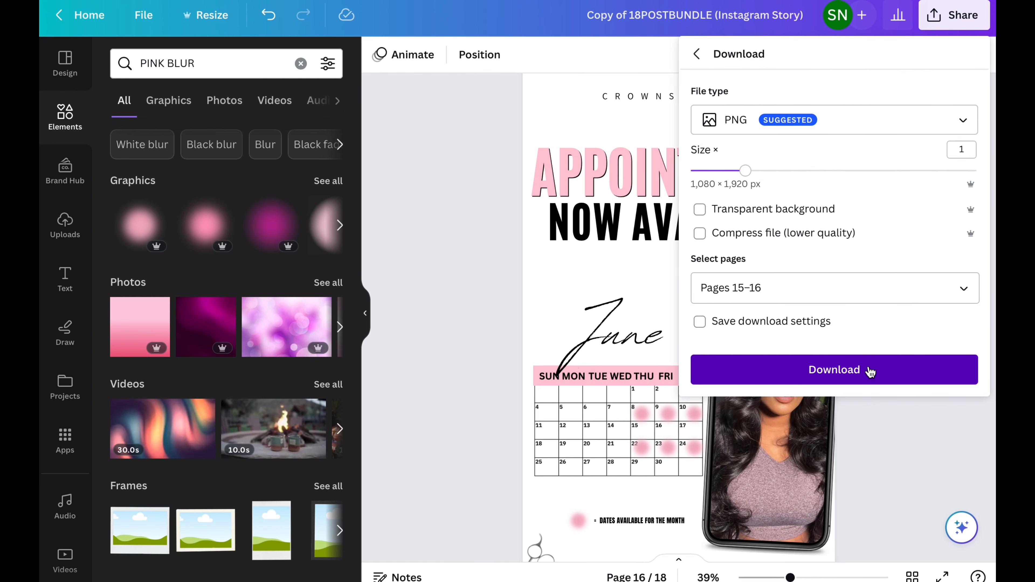
{"action": "left_click", "coordinate": [869, 371]}
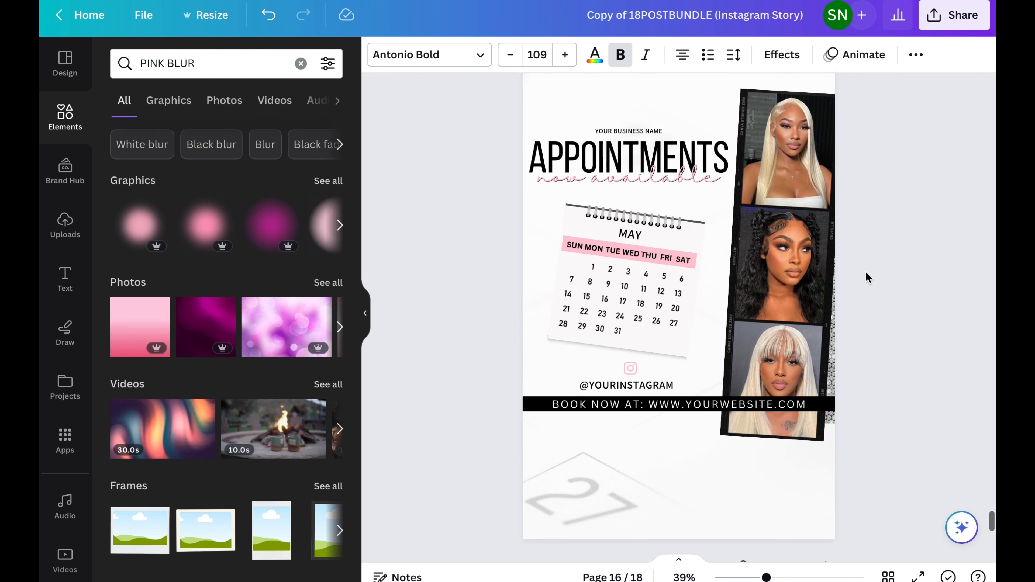
{"action": "scroll", "coordinate": [866, 272], "scroll_direction": "down", "scroll_amount": 3}
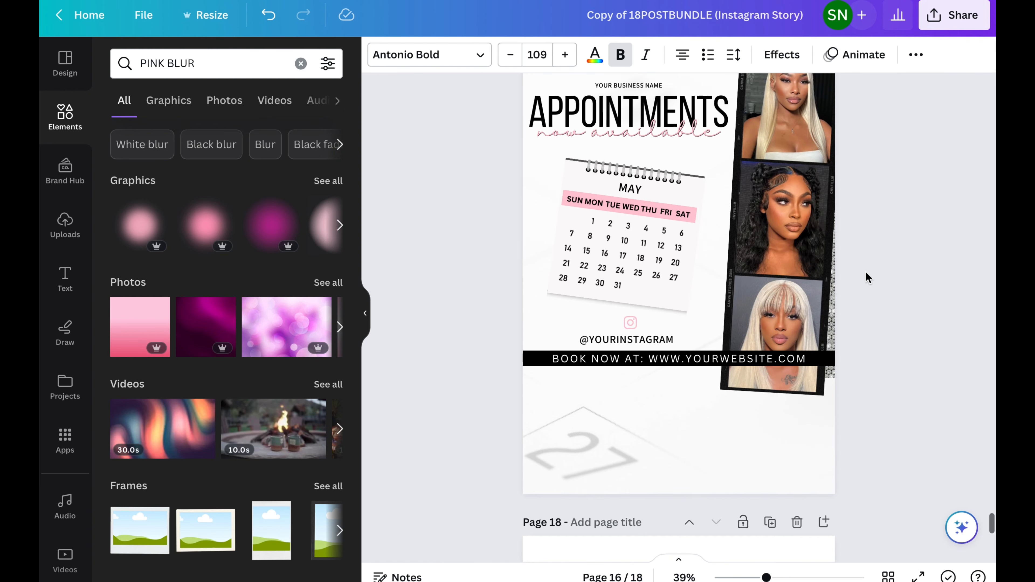
{"action": "scroll", "coordinate": [866, 272], "scroll_direction": "down", "scroll_amount": 10}
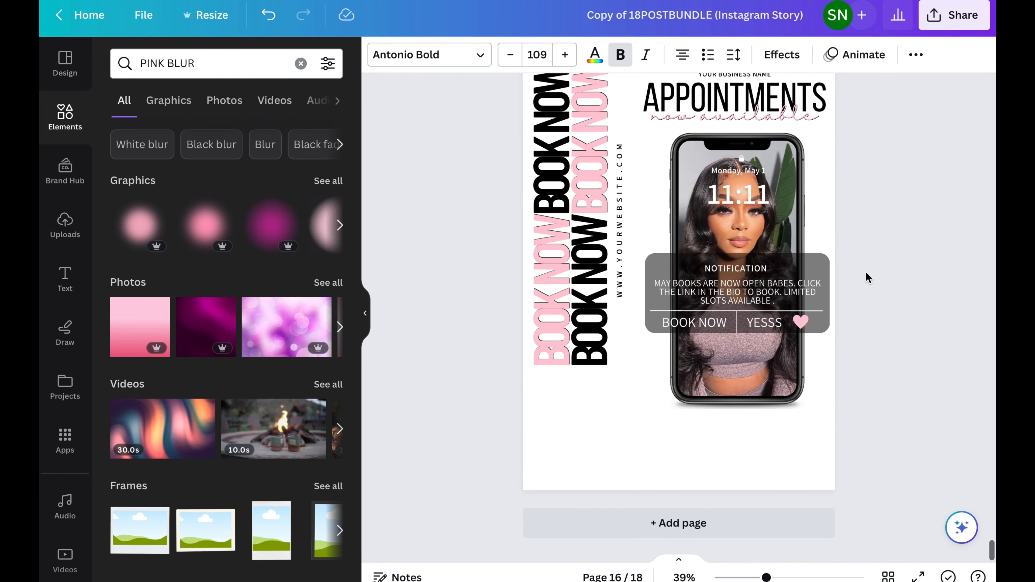